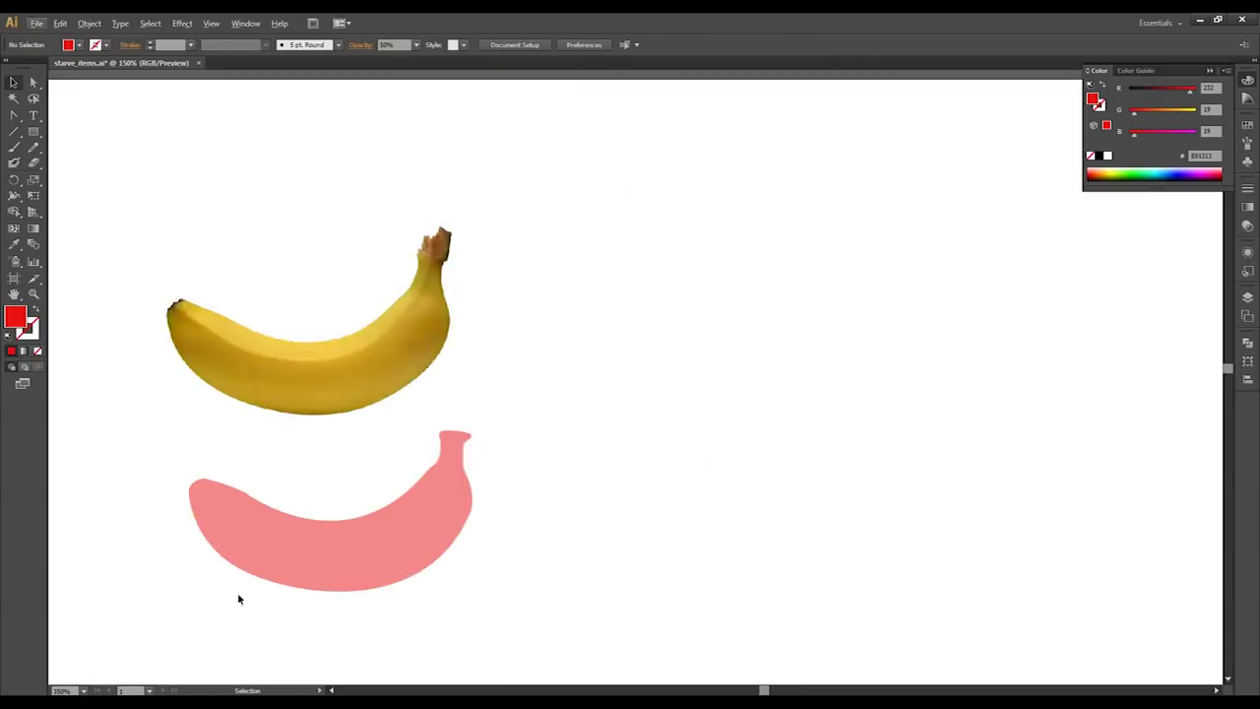
Fill the traced banana shape with a yellow sampled from the banana photo and adjust it to a more saturated golden yellow
scroll(273, 492, down, 1)
drag(274, 525, 398, 485)
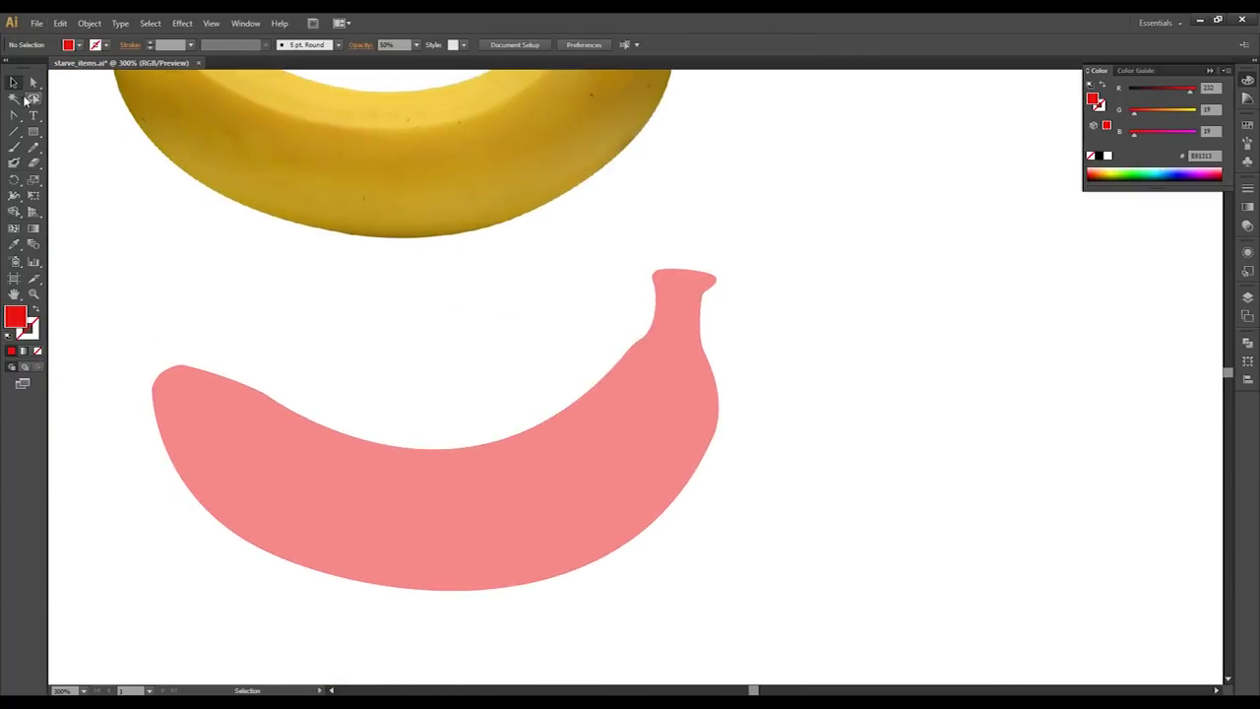
click(14, 244)
click(309, 197)
click(322, 254)
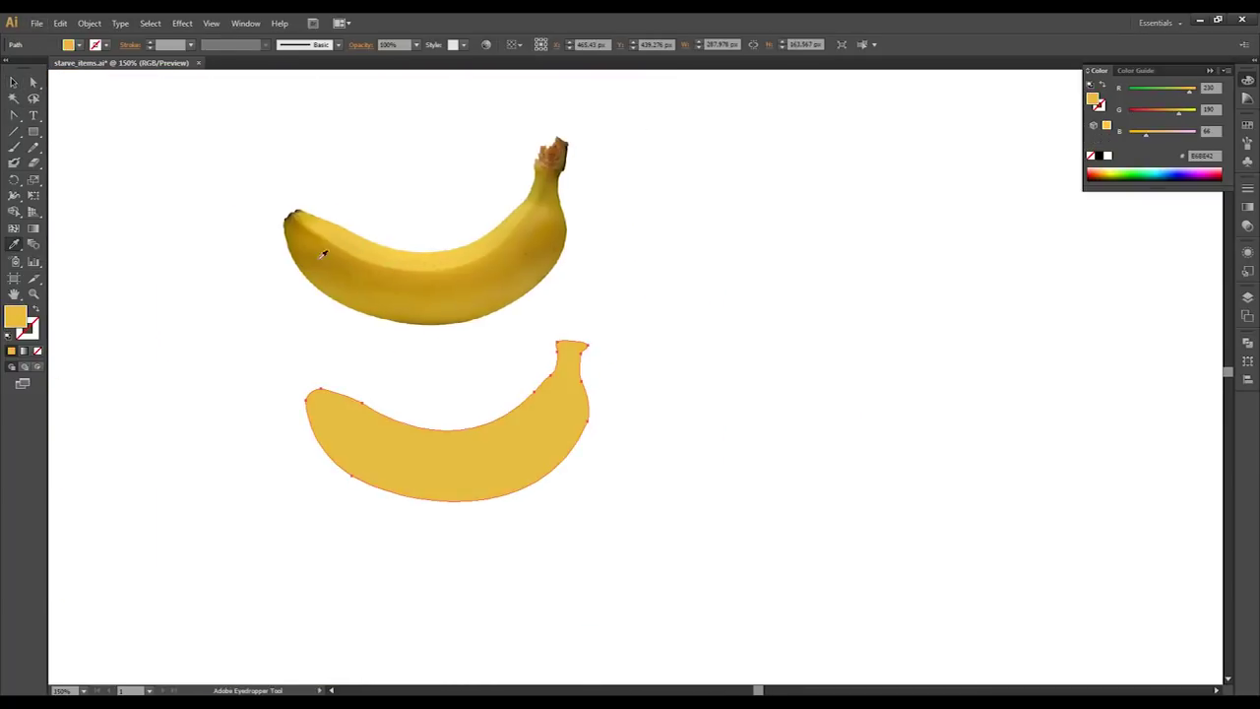
click(345, 242)
double_click(16, 316)
click(720, 344)
click(894, 344)
click(13, 83)
click(209, 295)
scroll(319, 418, up, 1)
drag(318, 418, 359, 389)
click(579, 486)
drag(521, 415, 549, 479)
double_click(541, 367)
key(Escape)
key(ctrl+z)
Isolate the banana artwork and fill the banana shape with a medium brown swatch
double_click(528, 397)
key(ctrl+z)
click(78, 45)
click(83, 87)
key(Escape)
Start a Pen path with a curved cut across the banana's left tip and carry it above the inner edge
drag(14, 115, 68, 115)
scroll(355, 292, up, 6)
click(326, 306)
drag(510, 165, 541, 512)
drag(571, 589, 611, 300)
scroll(611, 300, down, 3)
alt+click(315, 251)
key(Return)
scroll(465, 222, down, 3)
Continue the Pen path above the banana to the stem and curve it across the stem just below the cap
drag(469, 225, 408, 355)
click(426, 313)
click(504, 319)
click(589, 302)
scroll(618, 306, up, 5)
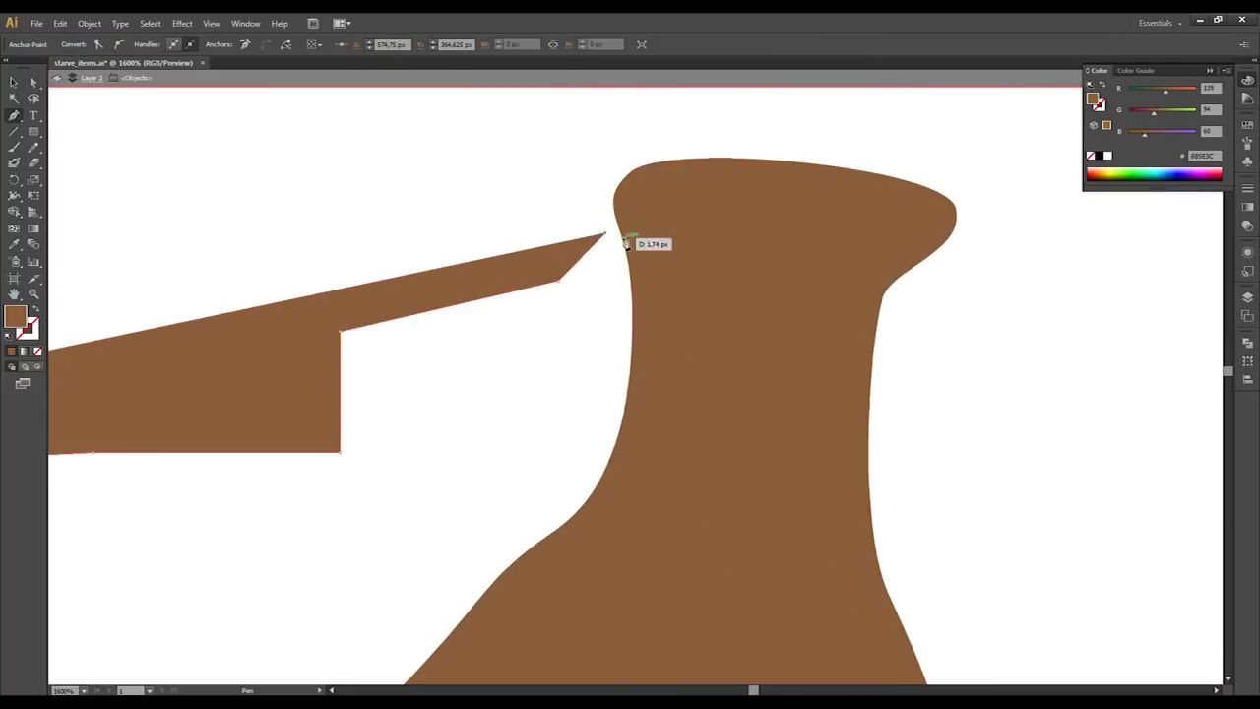
click(608, 222)
drag(885, 285, 1075, 187)
scroll(1059, 225, down, 5)
Close the Pen path around the outside of the banana's lower edge so it encloses everything between the two tips
click(902, 202)
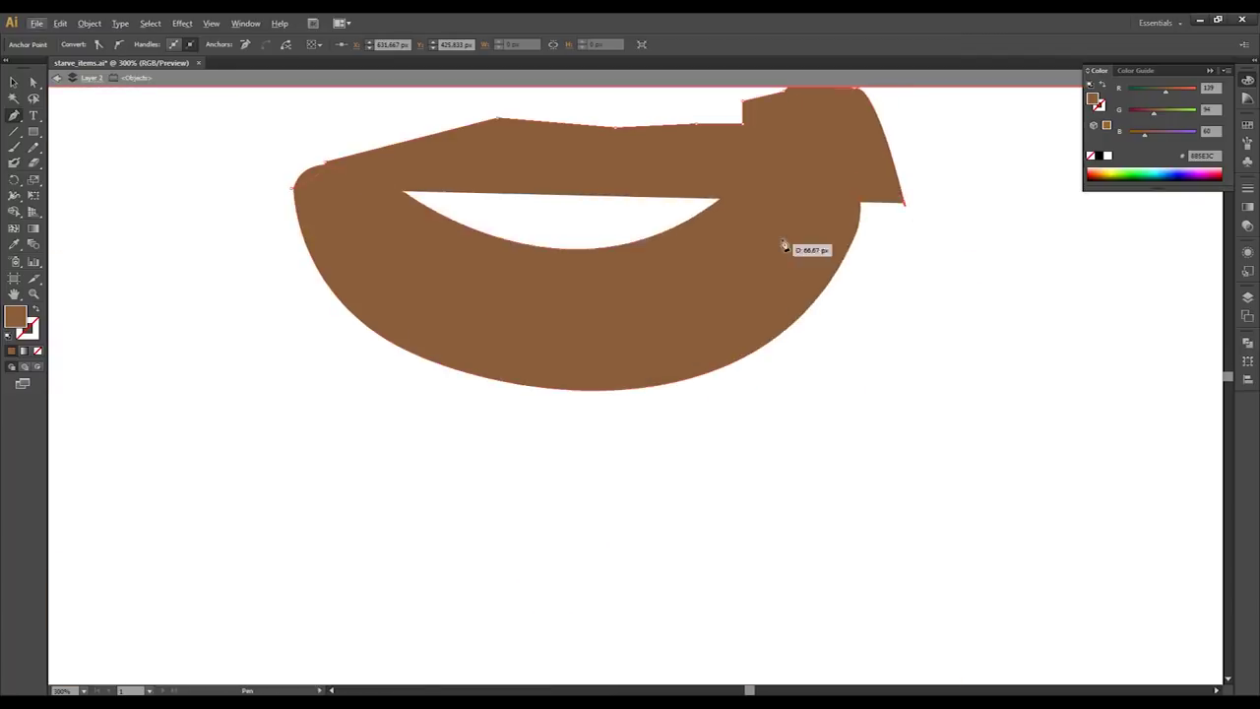
click(823, 382)
click(498, 436)
click(304, 363)
click(292, 191)
Subtract the drawn path from the brown banana with Pathfinder, leaving brown only on the left tip and stem cap
key(v)
click(80, 45)
key(Escape)
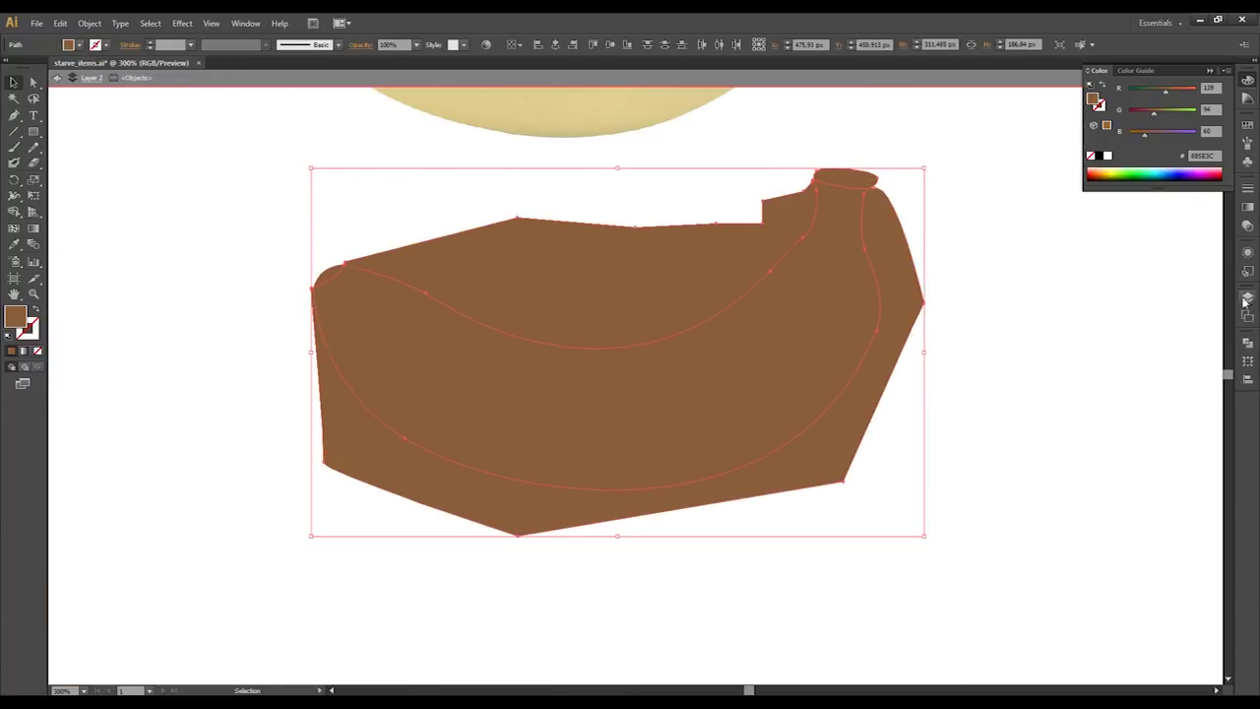
click(1247, 342)
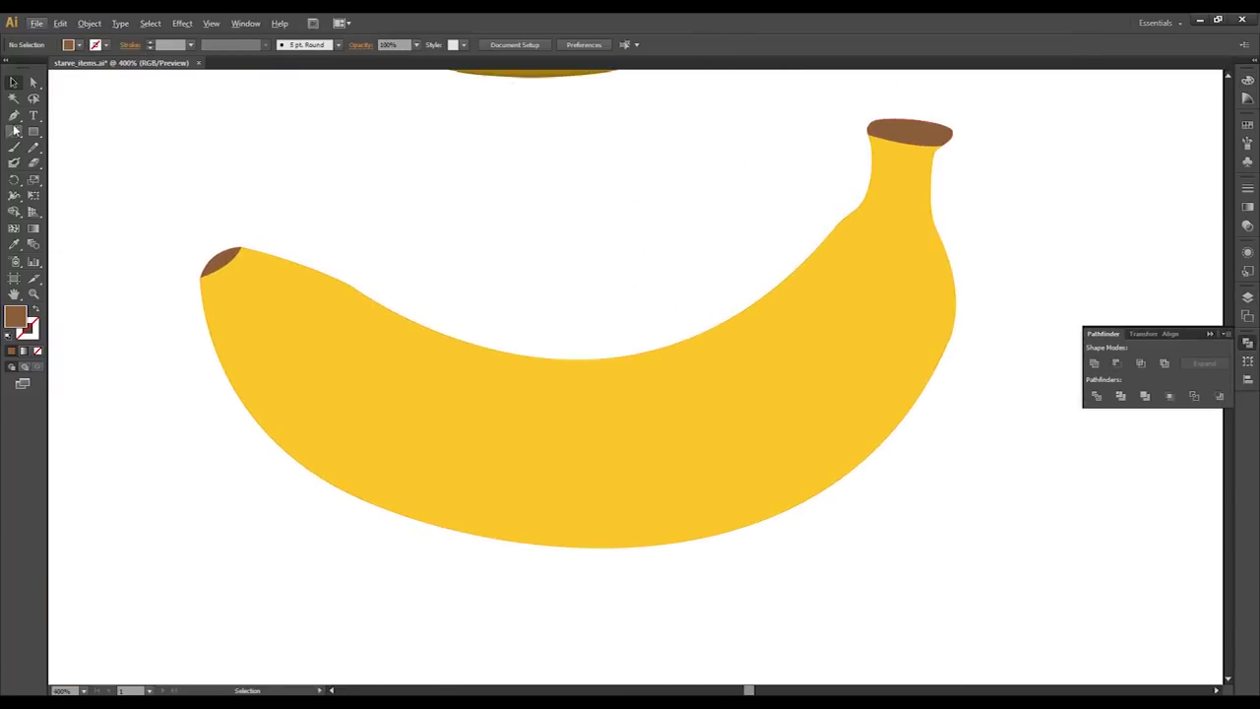
Paste a copy of the yellow banana in front and pull its upper anchor points inward to form a lower shadow band
click(473, 391)
key(ctrl+c)
key(ctrl+f)
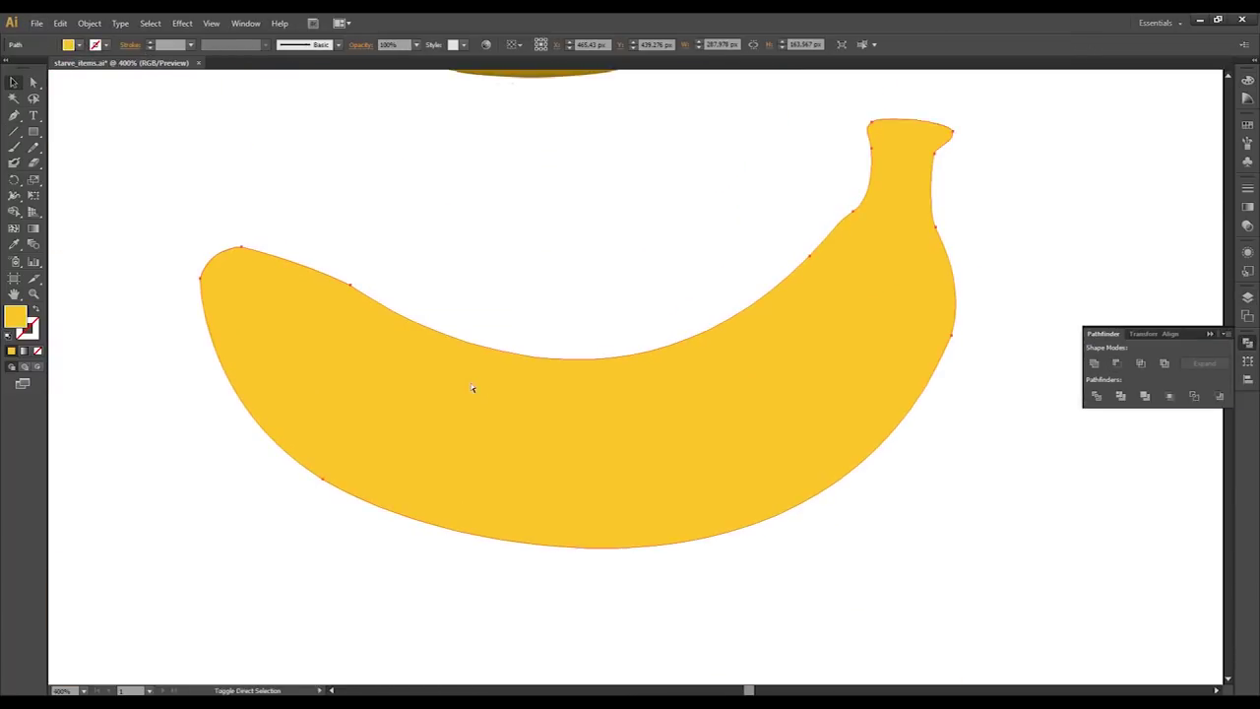
click(33, 82)
drag(241, 247, 237, 307)
drag(352, 287, 332, 413)
drag(809, 256, 847, 357)
drag(857, 209, 909, 202)
drag(871, 149, 914, 146)
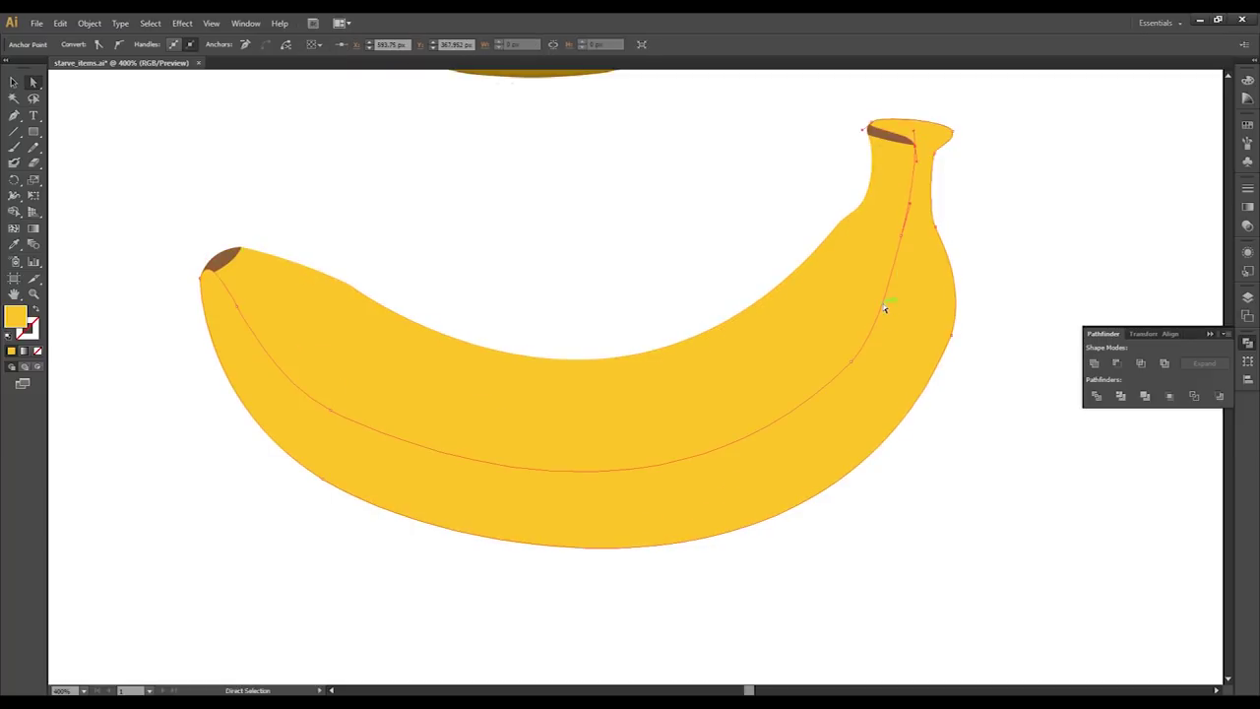
Fill the shadow band along the banana's lower side with a darker golden yellow
double_click(13, 321)
click(744, 347)
click(772, 483)
click(738, 356)
click(773, 487)
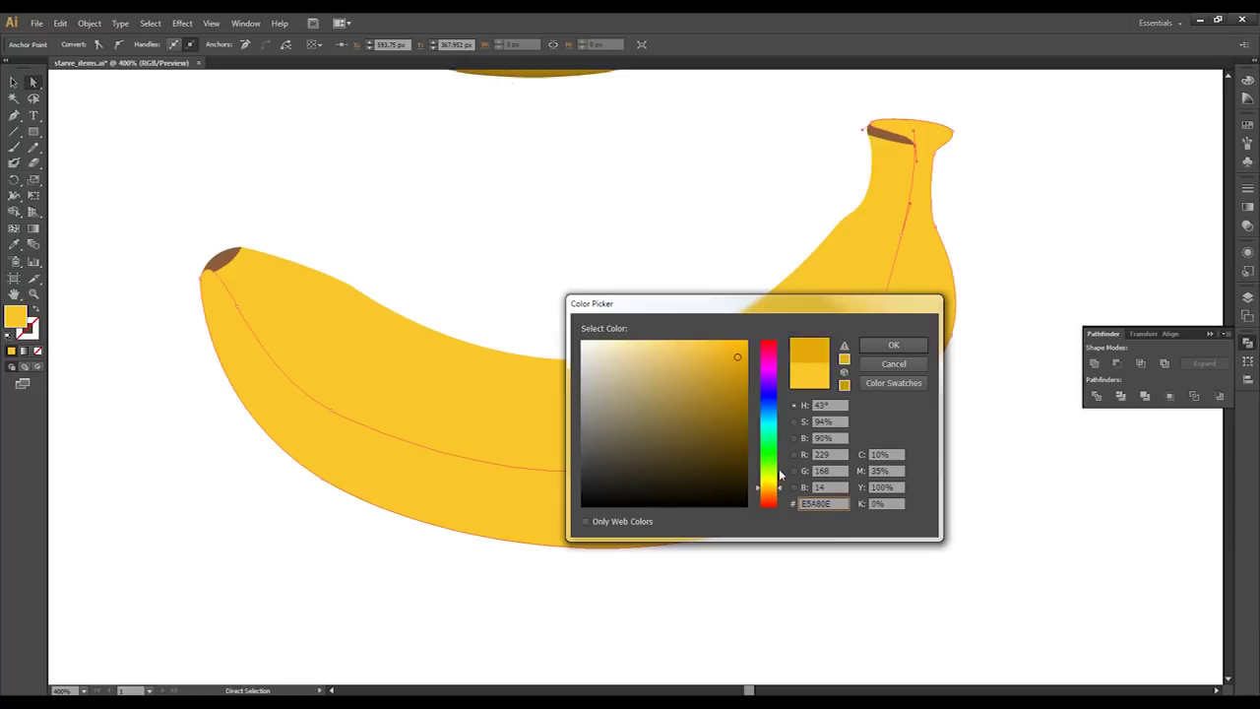
drag(743, 361, 741, 357)
click(893, 345)
Recolour the main banana shape with a lighter yellow
click(554, 374)
double_click(14, 317)
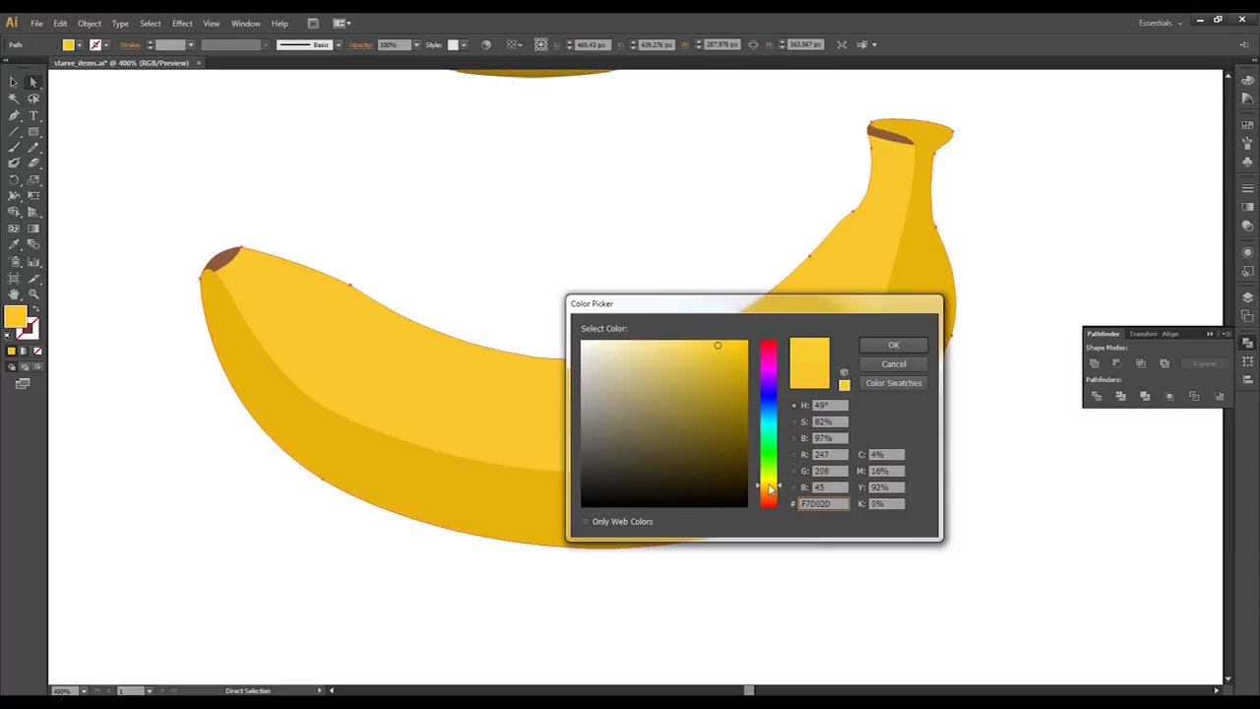
click(893, 344)
click(13, 83)
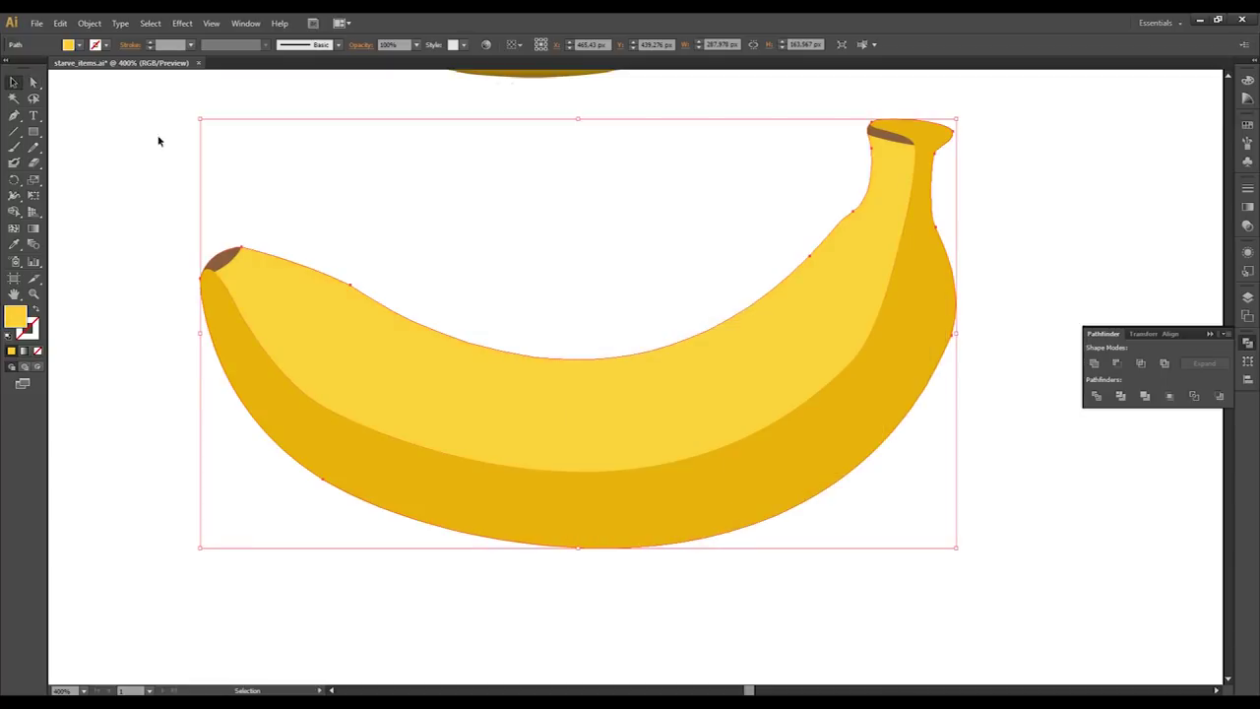
Bring the brown tip and stem cap to the front of the banana shapes
click(158, 139)
click(229, 259)
right_click(216, 264)
mouse_move(295, 375)
click(451, 377)
click(606, 591)
scroll(606, 516, down, 2)
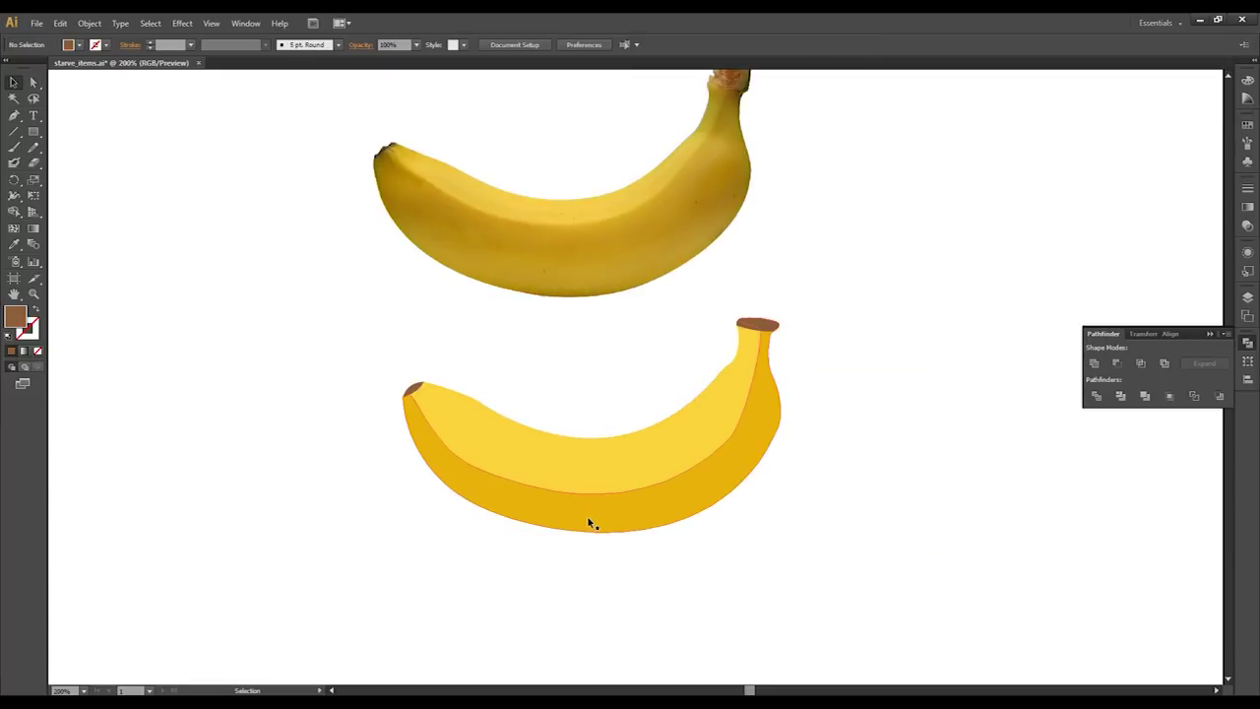
Add a bright yellow stroke to the main banana shape, keeping its fill
scroll(572, 510, up, 2)
drag(548, 453, 497, 451)
scroll(498, 451, down, 1)
click(498, 450)
double_click(14, 317)
click(903, 371)
click(34, 332)
click(106, 45)
click(56, 71)
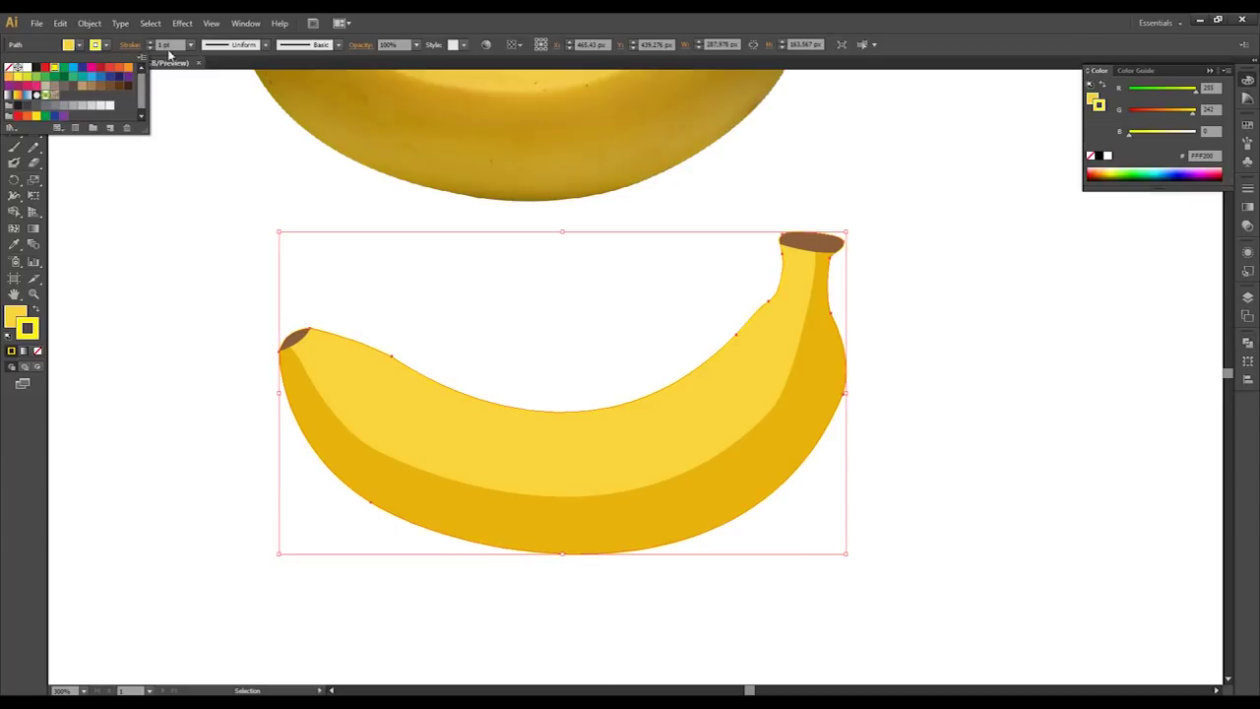
Set the banana outline's stroke weight to 11 pt
click(150, 49)
click(1246, 192)
click(150, 43)
click(149, 43)
click(149, 48)
scroll(253, 261, down, 3)
key(ctrl+equal)
Recolour the banana's outline stroke to a bright lime green
double_click(27, 329)
mouse_move(769, 480)
mouse_down()
mouse_move(769, 495)
mouse_move(769, 475)
mouse_up()
click(710, 378)
click(893, 345)
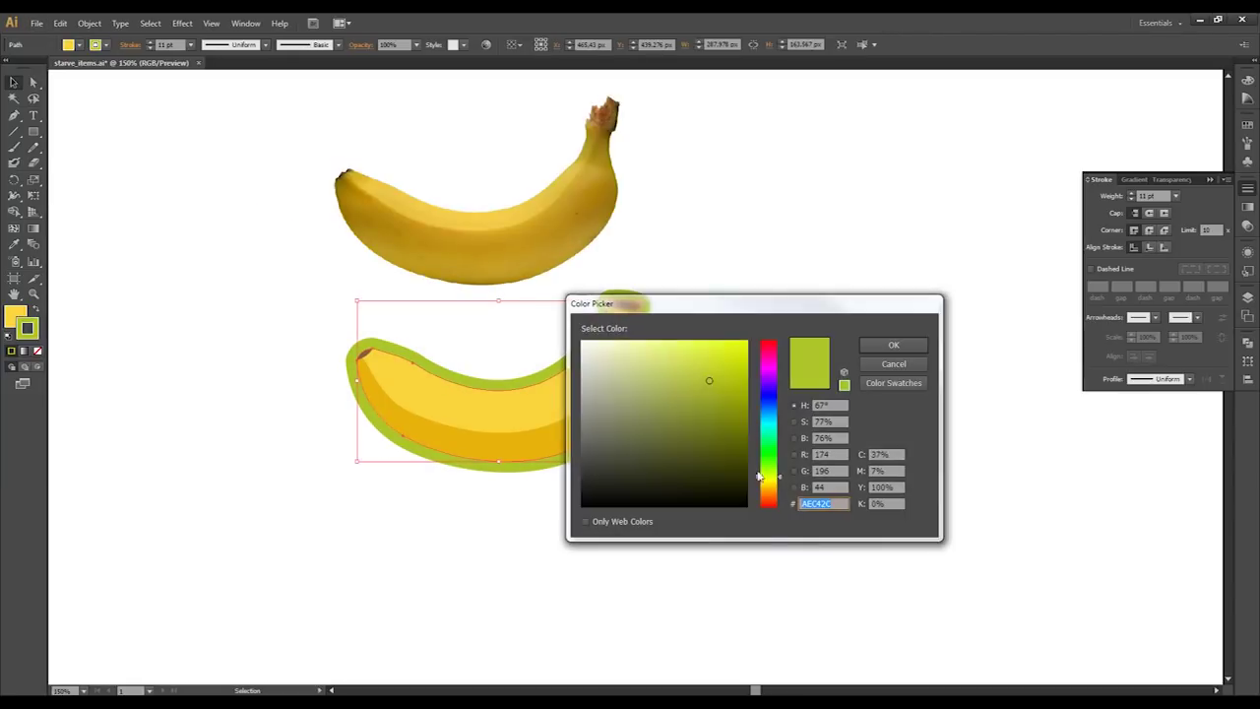
click(892, 344)
drag(769, 478, 770, 482)
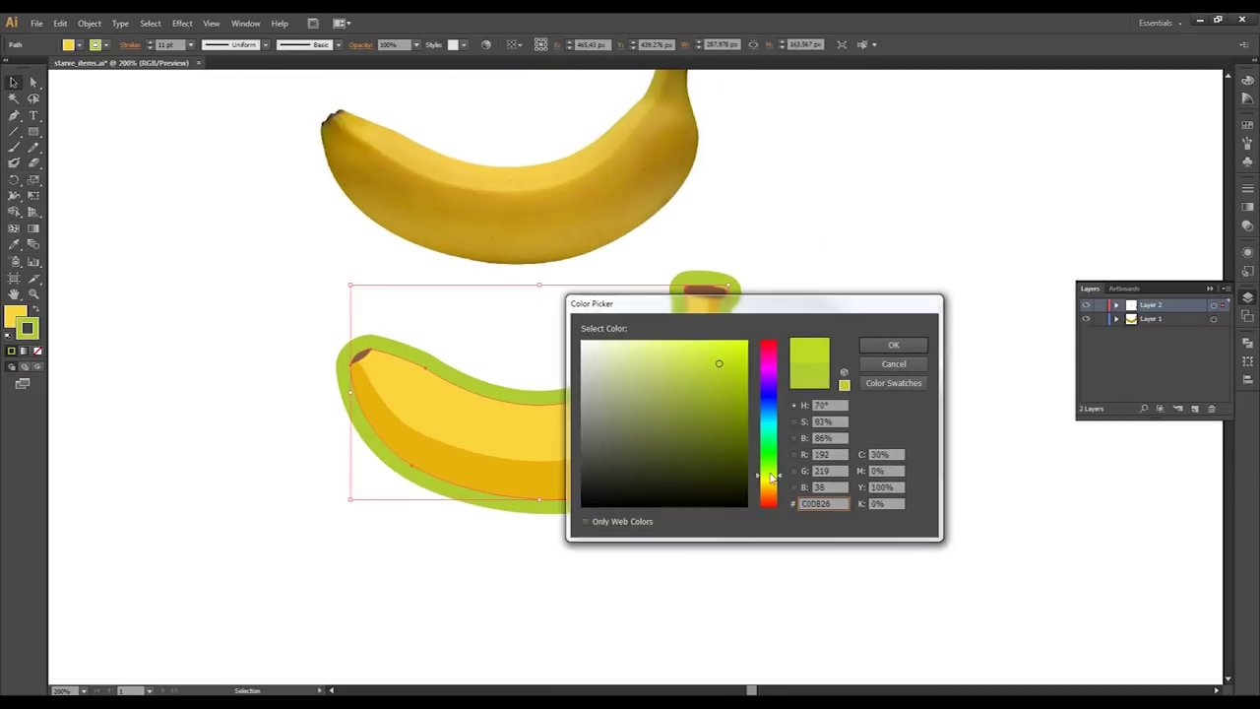
click(893, 345)
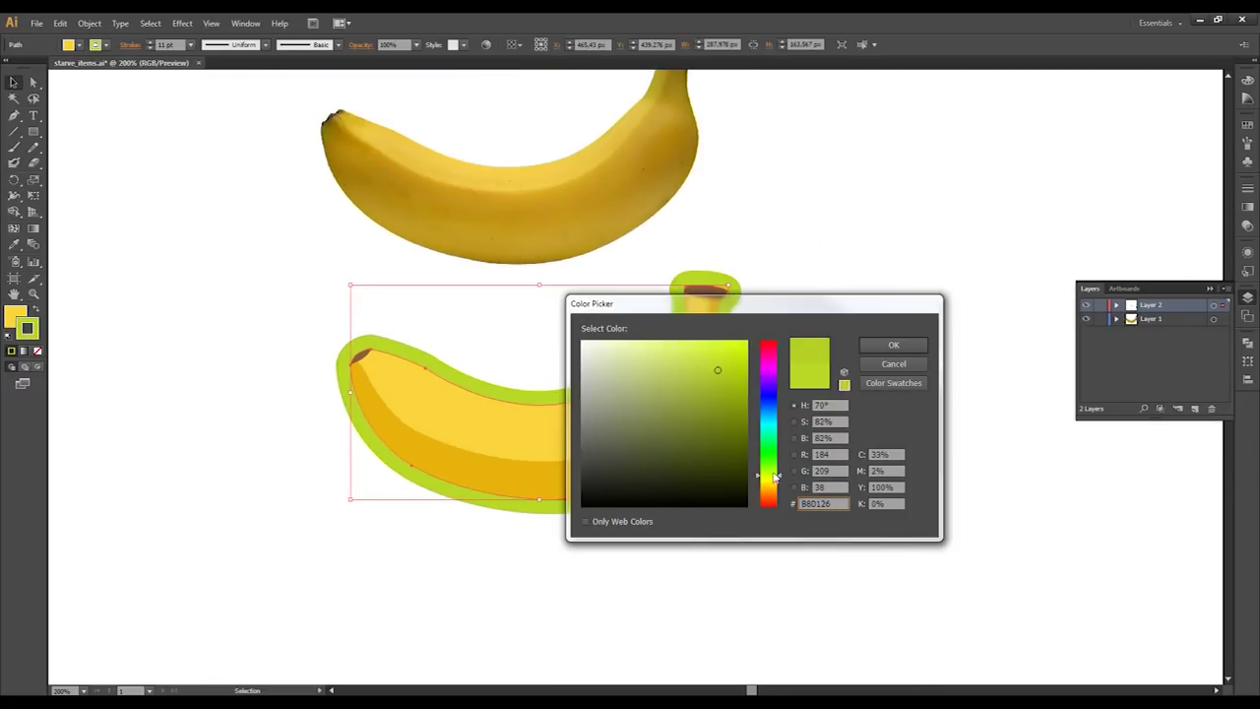
click(893, 344)
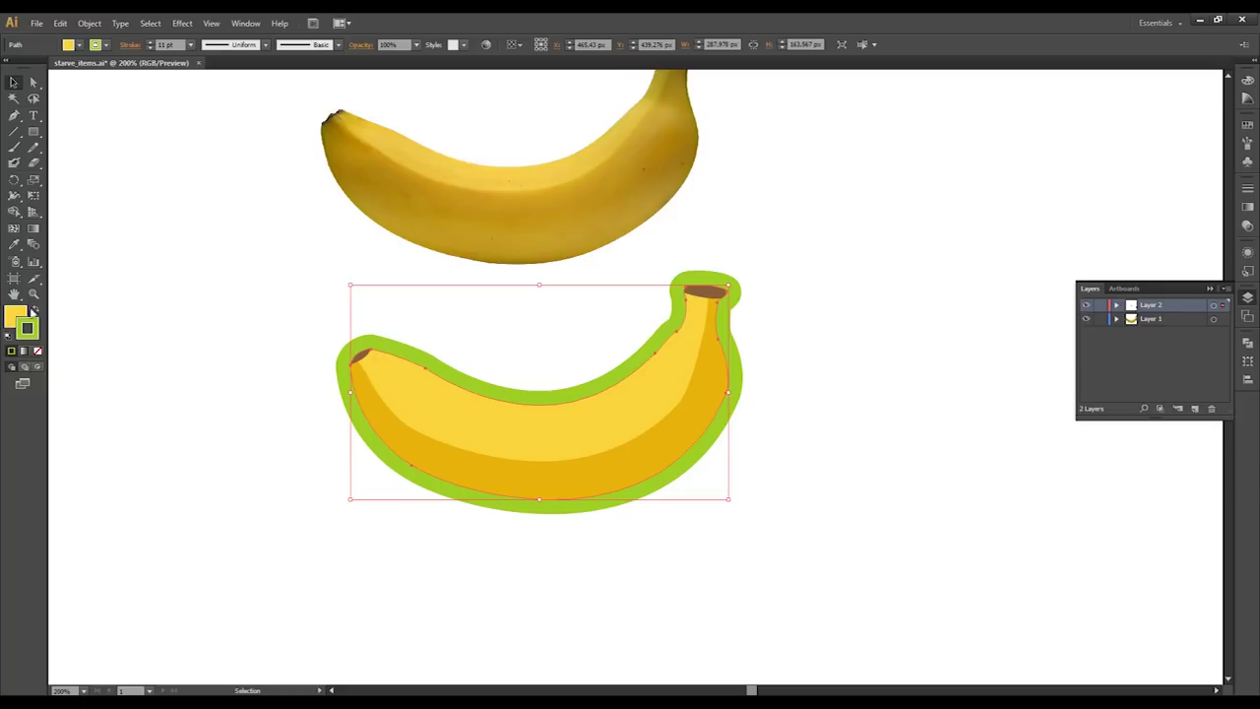
click(823, 548)
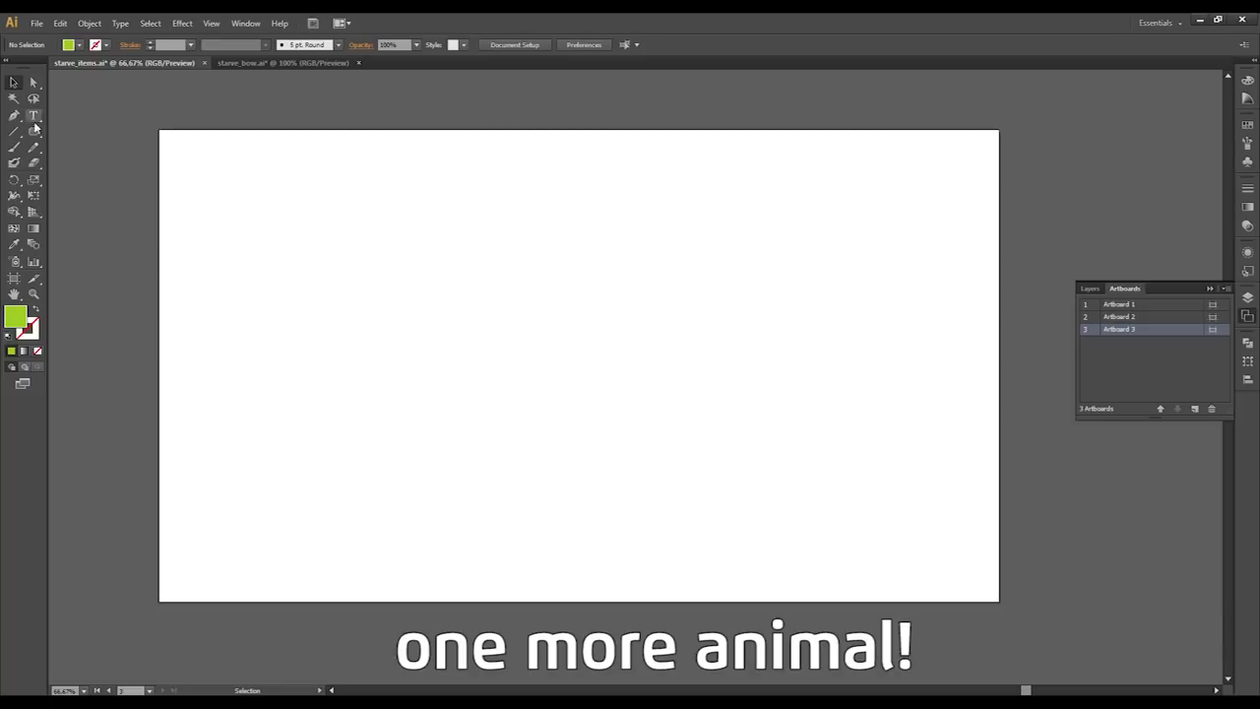
drag(35, 126, 89, 145)
click(480, 449)
click(674, 394)
Draw a triangle about 321 px tall with the Pen tool on Artboard 3, with a vertical right edge and its point facing left
click(445, 446)
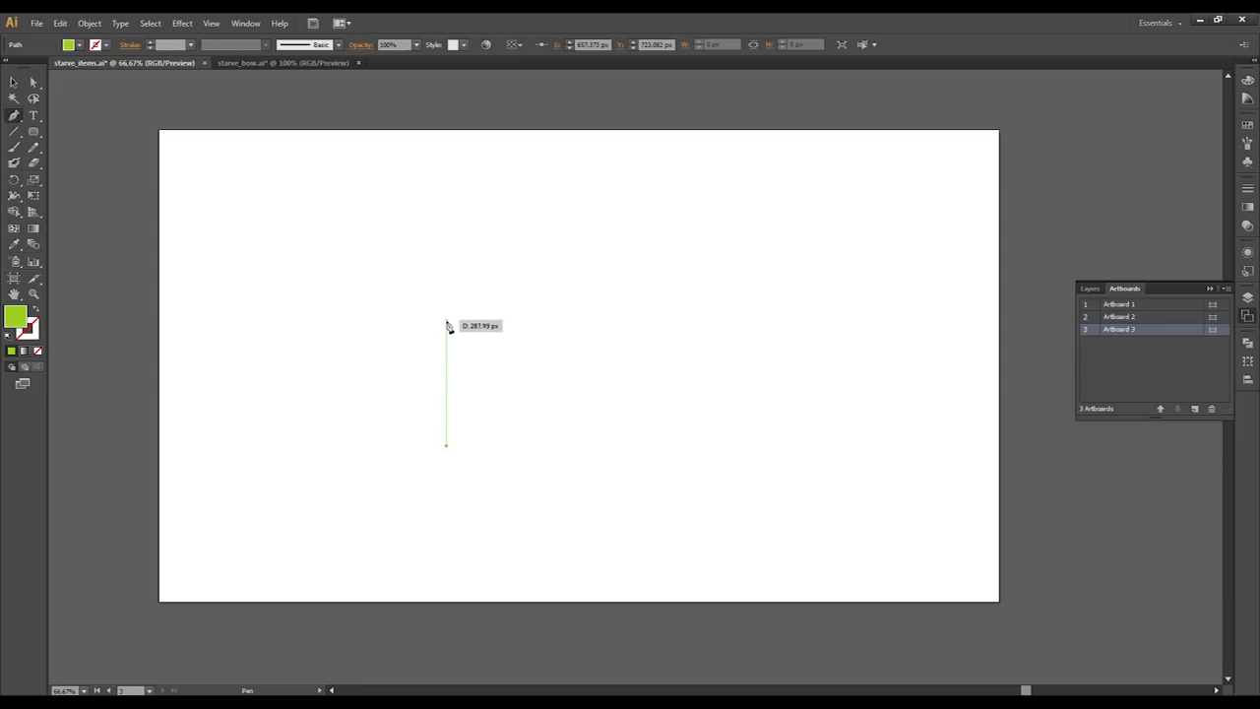
drag(446, 296, 531, 299)
key(ctrl+z)
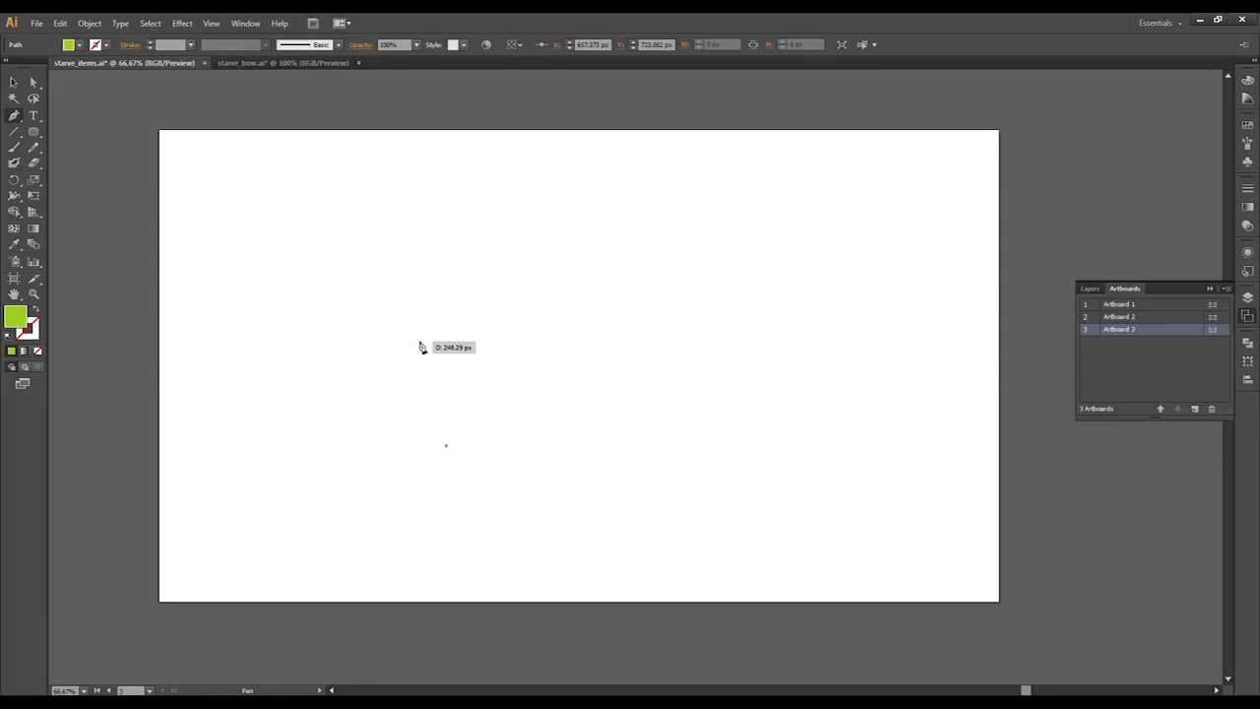
click(416, 356)
key(ctrl+z)
click(446, 305)
click(391, 352)
Curve the triangle's left and upper corners into a half-teardrop with a straight right edge, about 102 px wide
drag(14, 115, 98, 162)
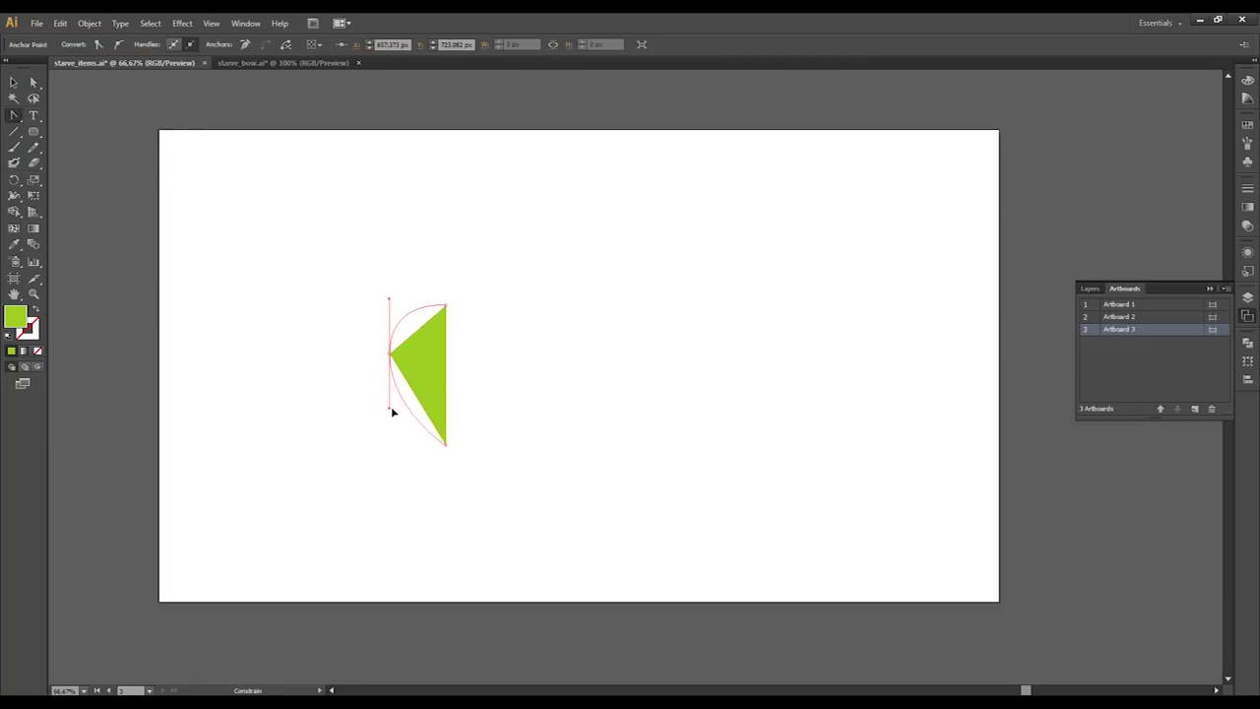
drag(390, 396, 391, 393)
drag(438, 304, 434, 306)
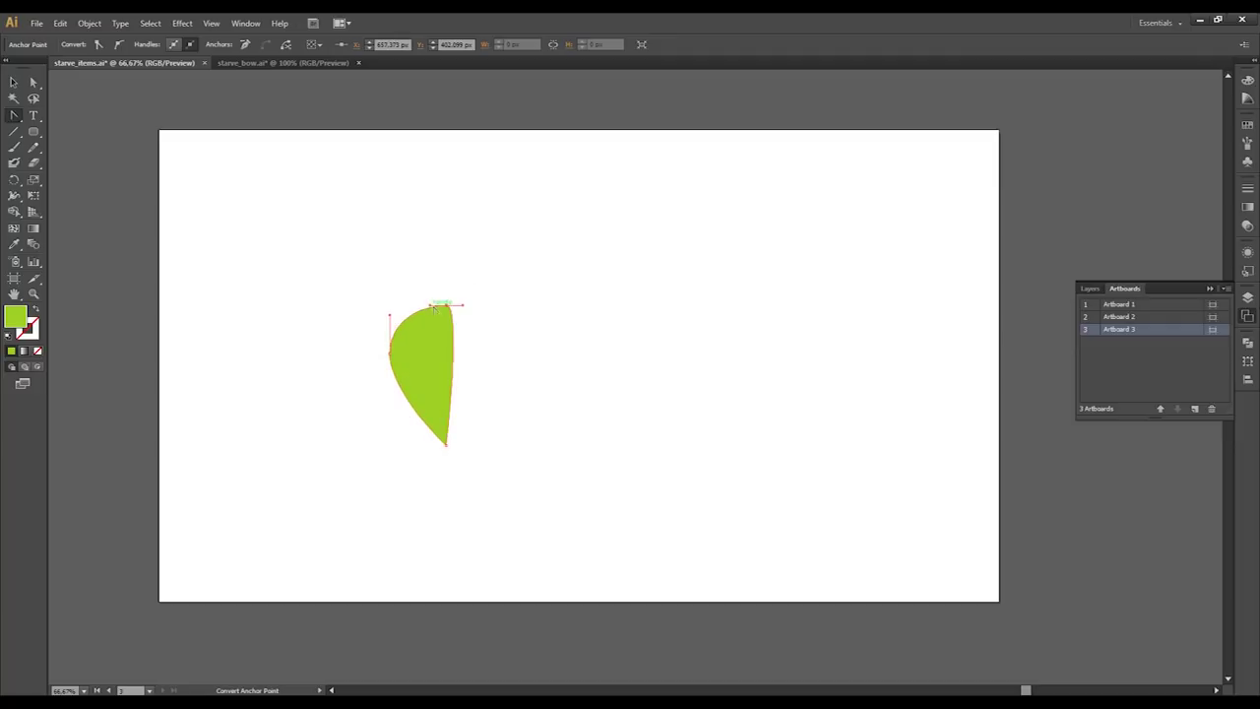
key(v)
click(411, 374)
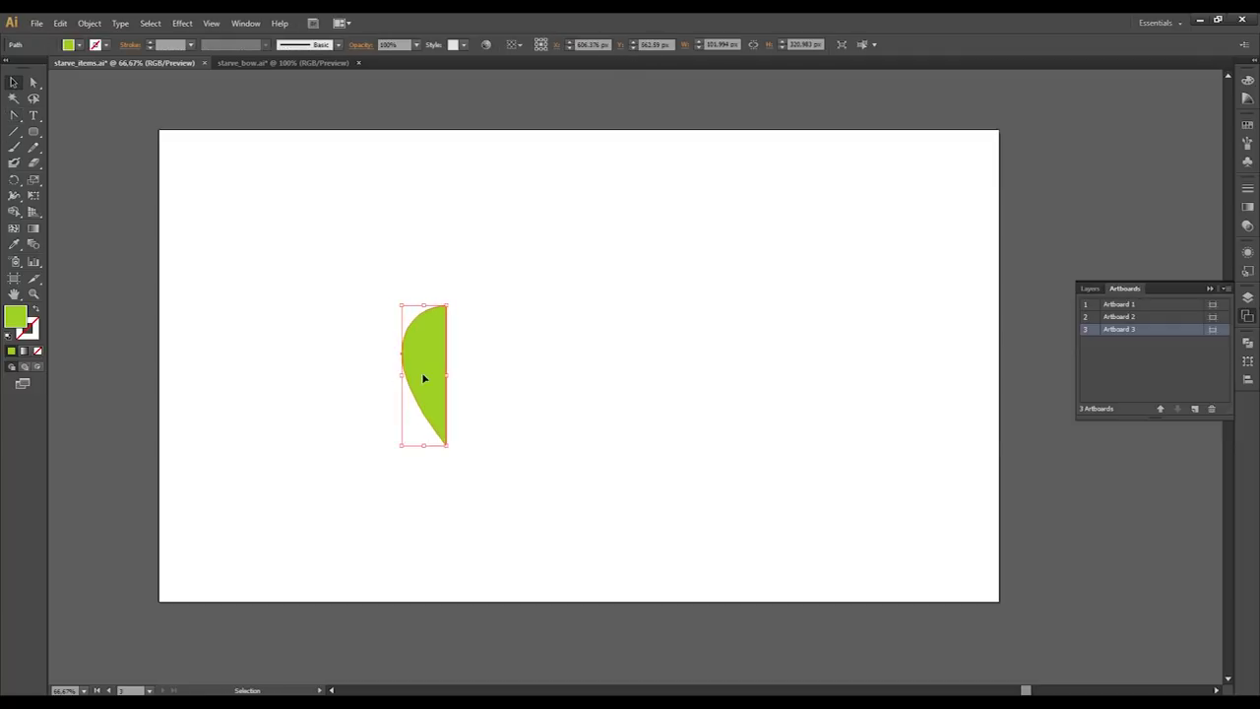
key(ctrl+1)
click(518, 427)
Draw a horizontal ellipse about 97 by 54 px beside the half-teardrop shape
scroll(429, 456, up, 1)
drag(276, 369, 351, 404)
scroll(453, 523, up, 2)
drag(462, 523, 383, 500)
scroll(383, 500, down, 1)
drag(33, 131, 77, 163)
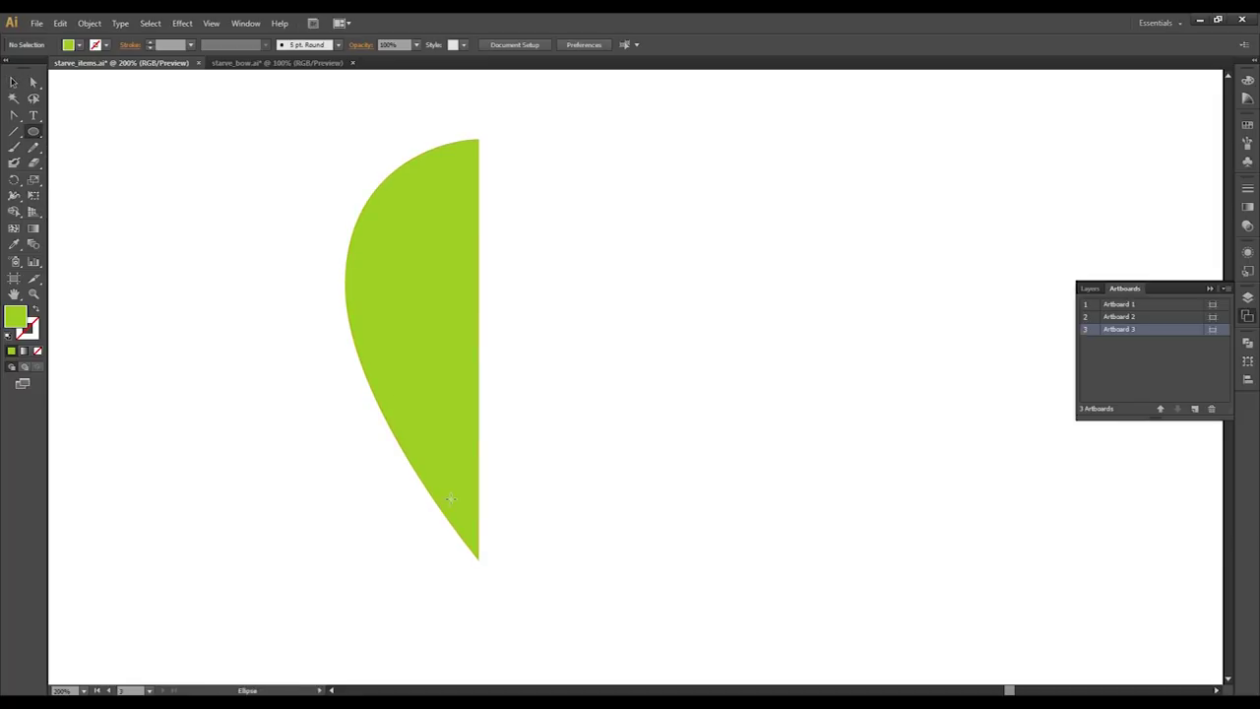
drag(699, 425, 684, 430)
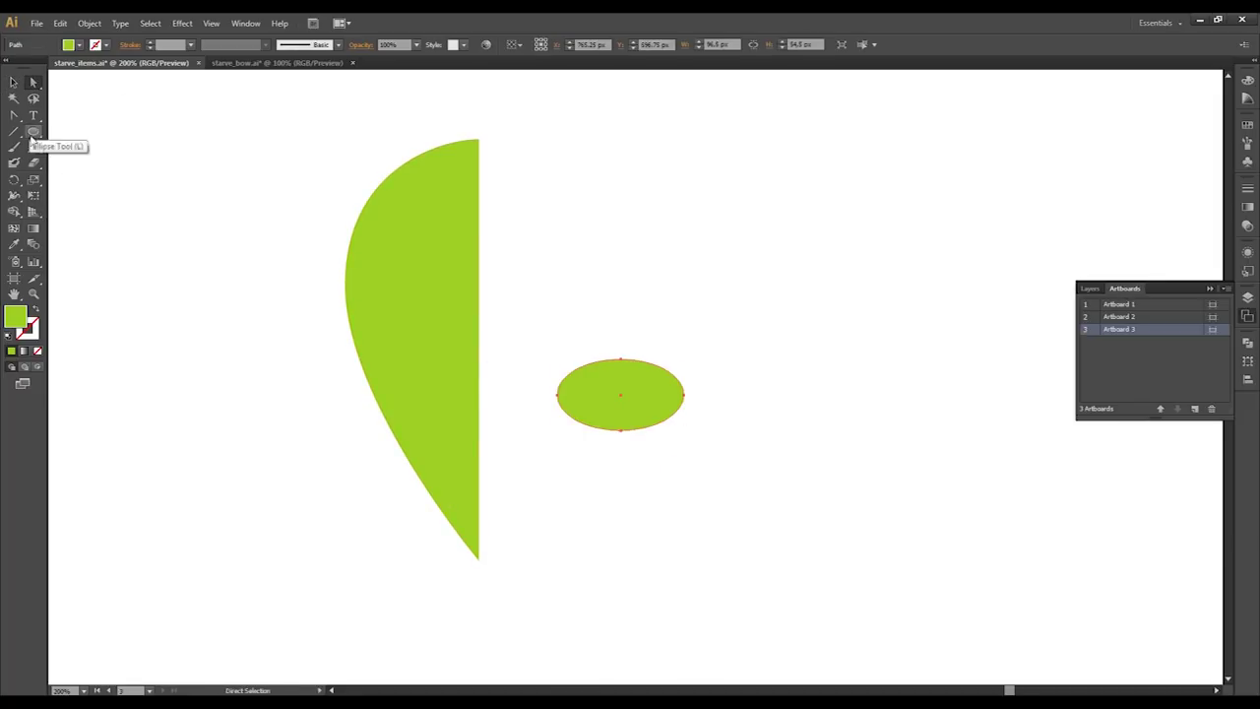
Stretch the ellipse's top anchor upward and cut away its left half with a rectangle using Minus Front
drag(625, 363, 548, 449)
key(m)
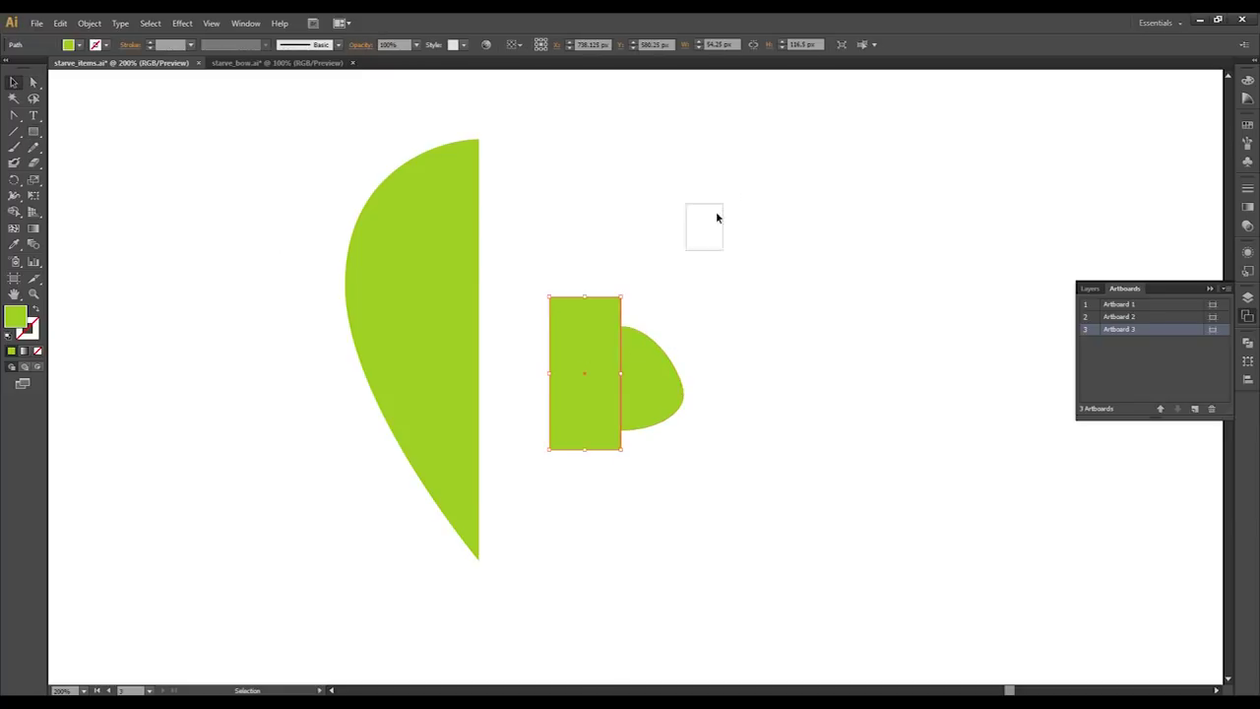
drag(716, 214, 592, 365)
click(1247, 343)
click(1117, 363)
Mirror the half ellipse to the left of the half-teardrop's lower tip and fill it with dark crimson
drag(619, 512, 620, 512)
drag(679, 368, 355, 498)
click(81, 46)
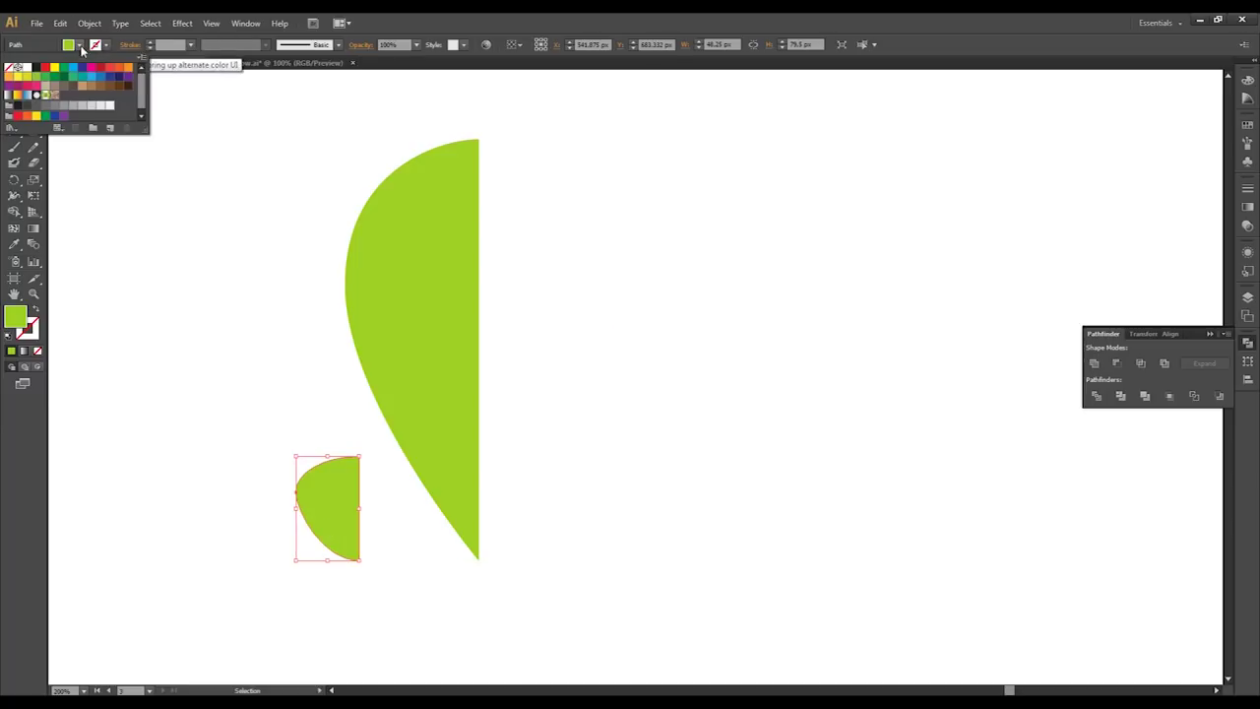
click(101, 68)
double_click(18, 316)
click(706, 407)
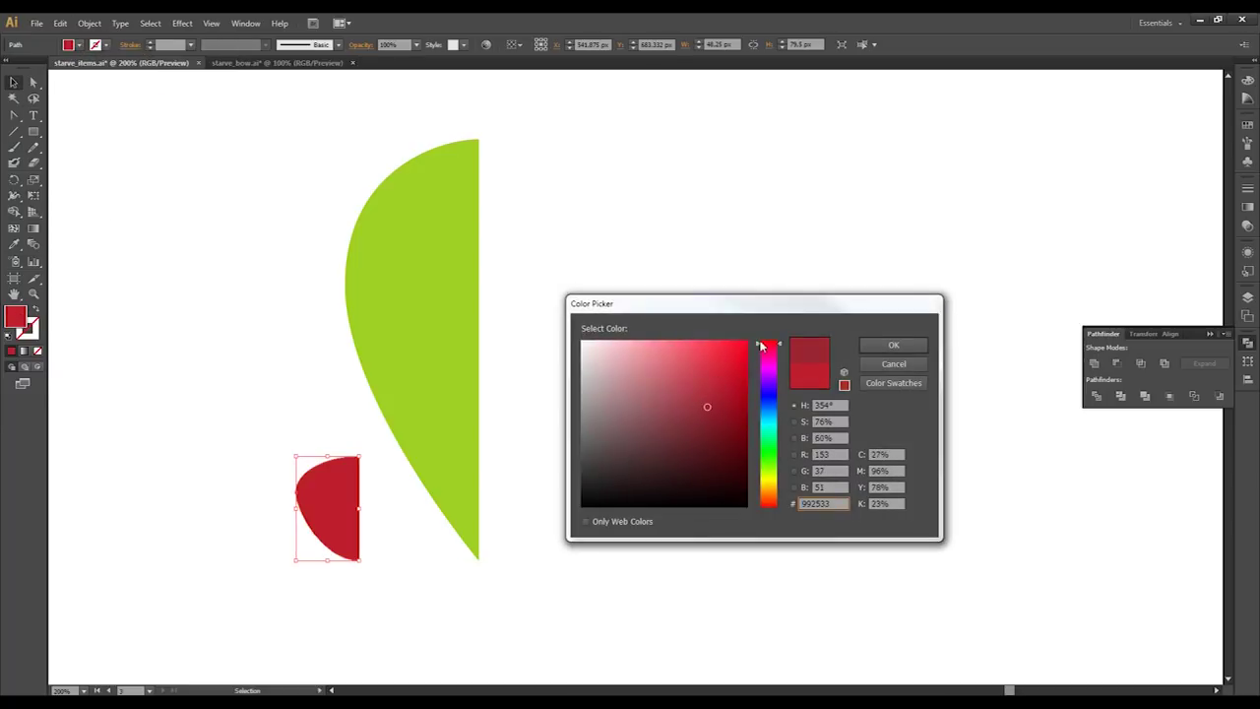
click(893, 345)
Scale the crimson half ellipse down and fit it onto the half-teardrop's lower tip as a nose, aligned to the straight edge
drag(295, 456, 465, 533)
click(463, 596)
scroll(468, 597, up, 1)
scroll(439, 433, down, 1)
drag(374, 348, 392, 502)
Fill the green half-teardrop head shape with a light tan swatch
click(408, 410)
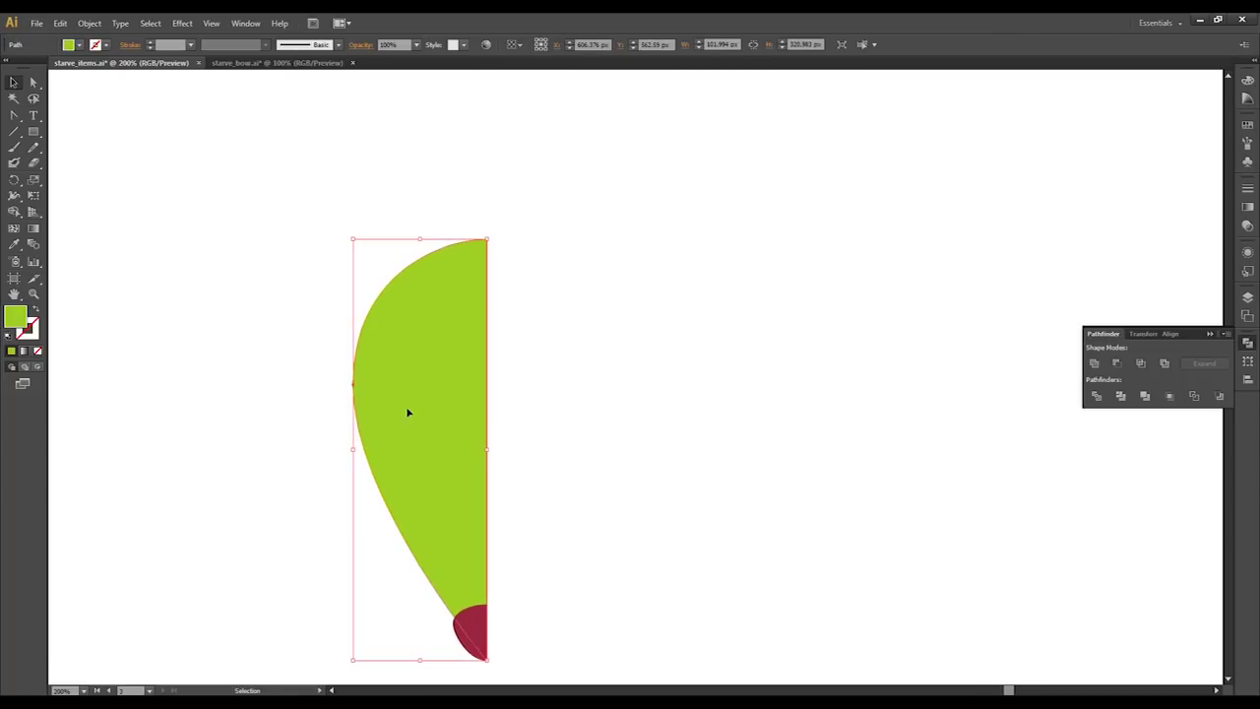
click(81, 47)
click(44, 88)
click(242, 308)
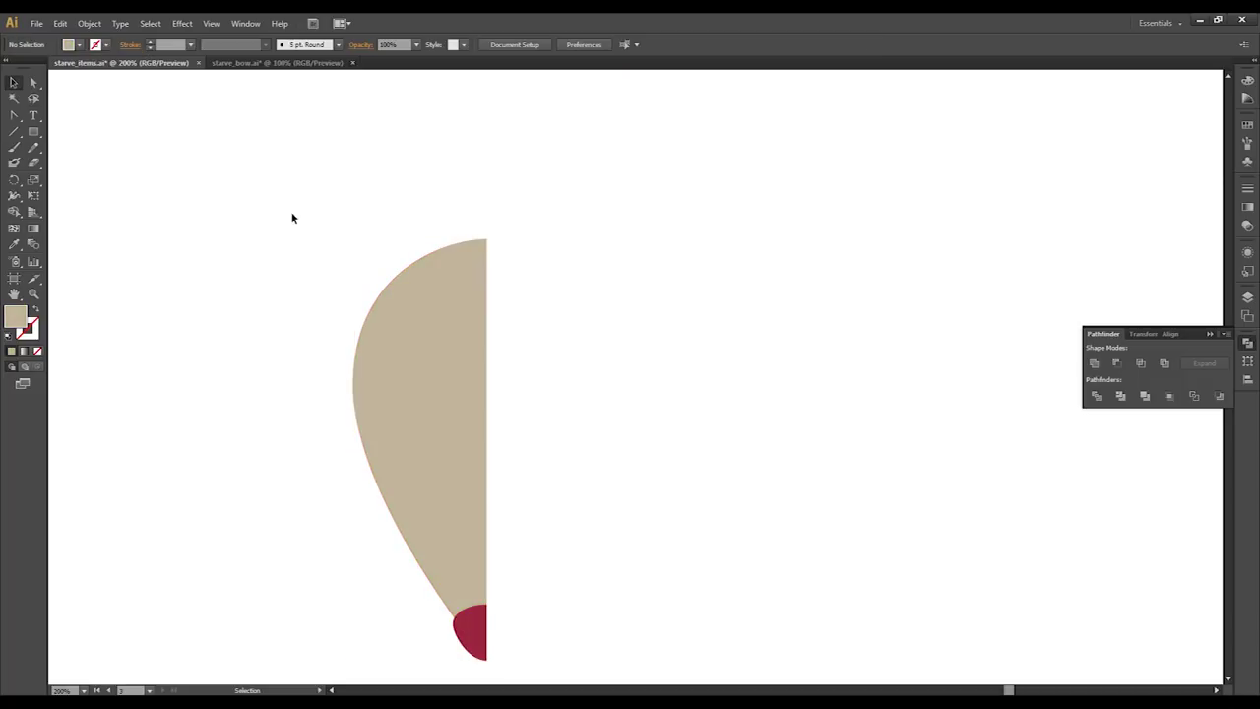
scroll(374, 427, left, 2)
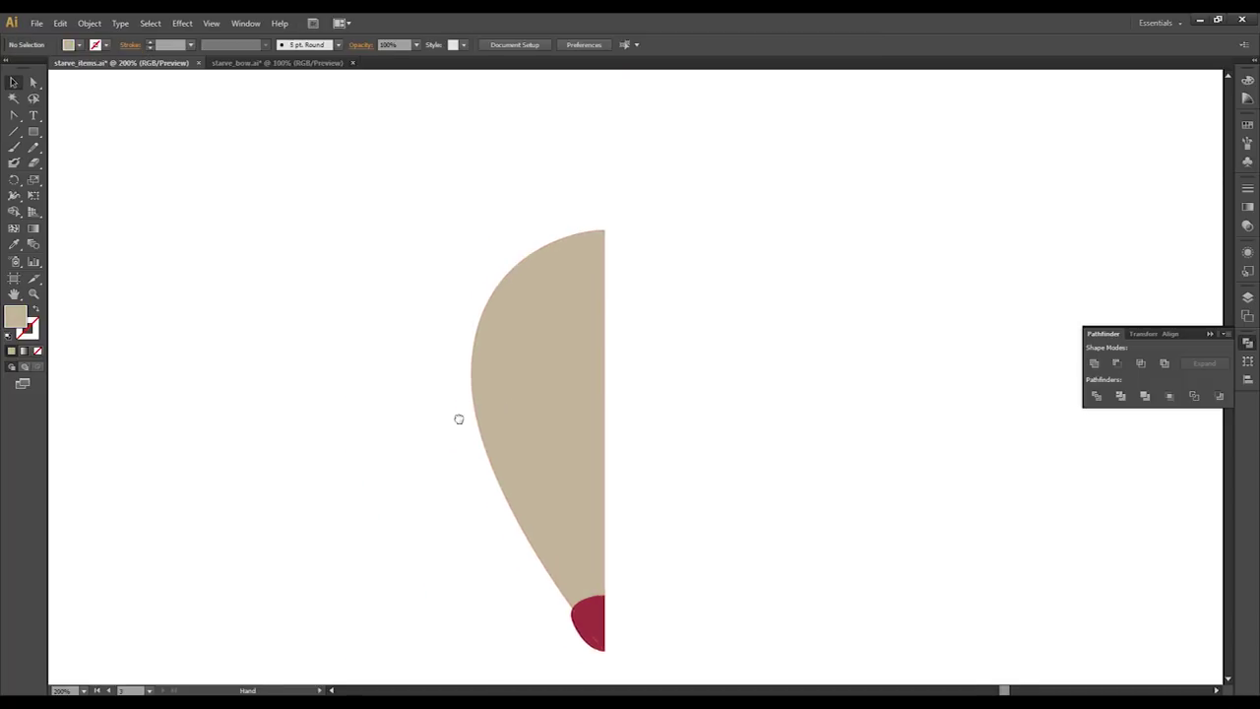
Draw an ellipse about 163 by 104 px left above the head and place an overlapping copy to its lower right
scroll(374, 427, up, 1)
key(l)
drag(141, 142, 356, 278)
key(v)
drag(259, 201, 337, 269)
Try squashing and tilting the ellipse copy, subtracting it with Minus Front, and fitting the remaining shape onto the head as an ear
drag(433, 210, 452, 260)
drag(361, 287, 361, 265)
drag(457, 236, 445, 209)
drag(396, 275, 404, 239)
drag(360, 136, 313, 241)
click(1117, 364)
drag(291, 200, 512, 353)
drag(582, 288, 591, 400)
drag(476, 363, 547, 380)
drag(630, 407, 595, 393)
drag(515, 399, 523, 410)
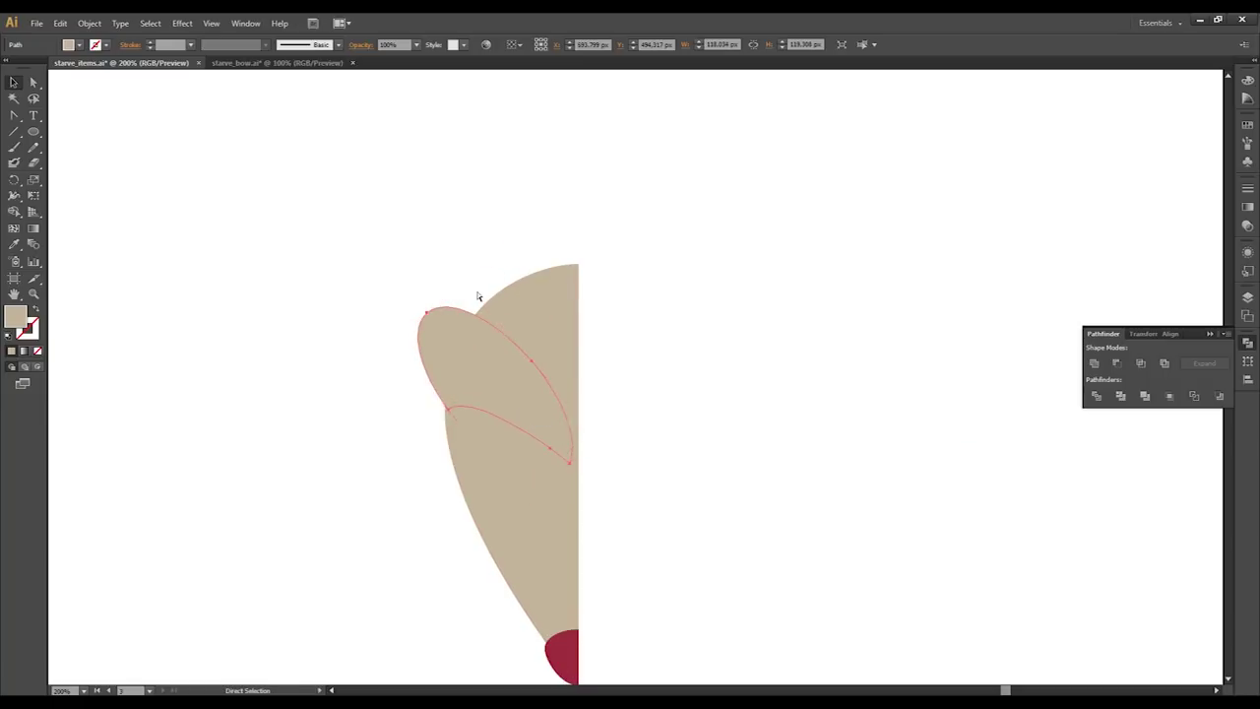
Undo the ear's placement, cut, tilt and squash to return to the two plain overlapping ellipses
key(ctrl+z)
key(ctrl+z)
key(ctrl+z)
key(ctrl+z)
drag(494, 343, 491, 343)
drag(576, 289, 523, 249)
key(ctrl+z)
key(ctrl+z)
key(ctrl+z)
key(ctrl+z)
key(ctrl+z)
key(ctrl+z)
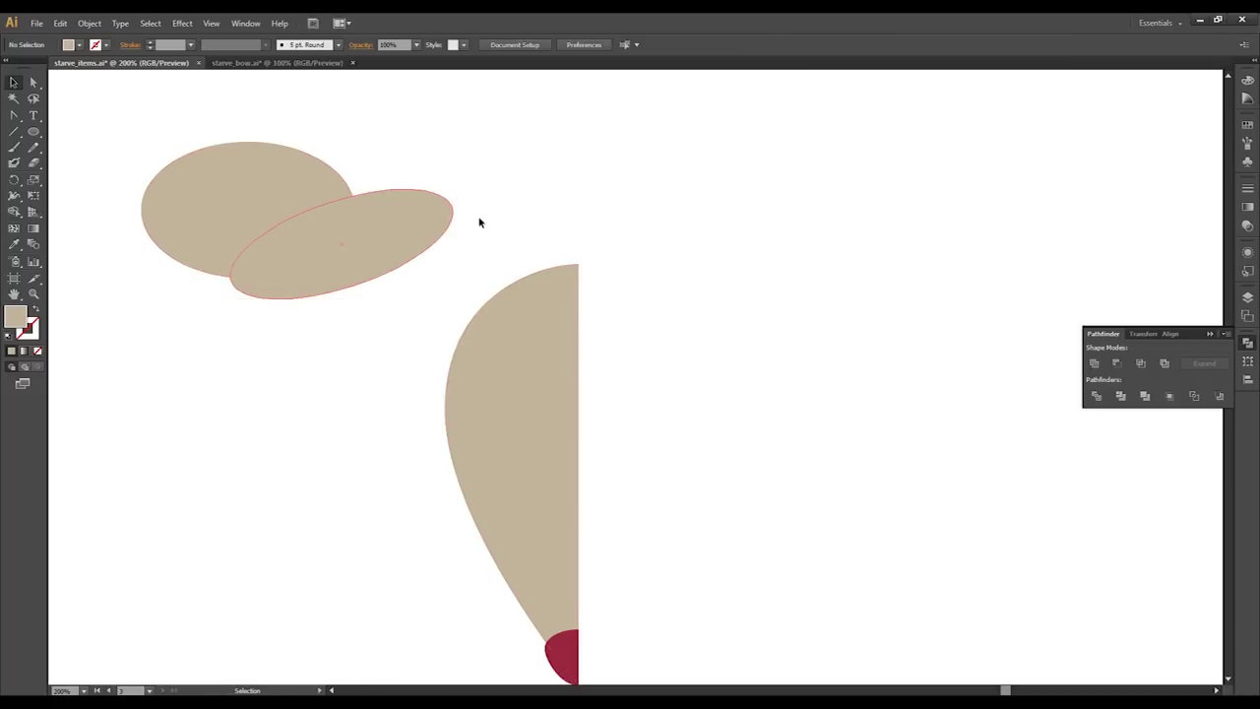
key(v)
key(ctrl+z)
key(ctrl+z)
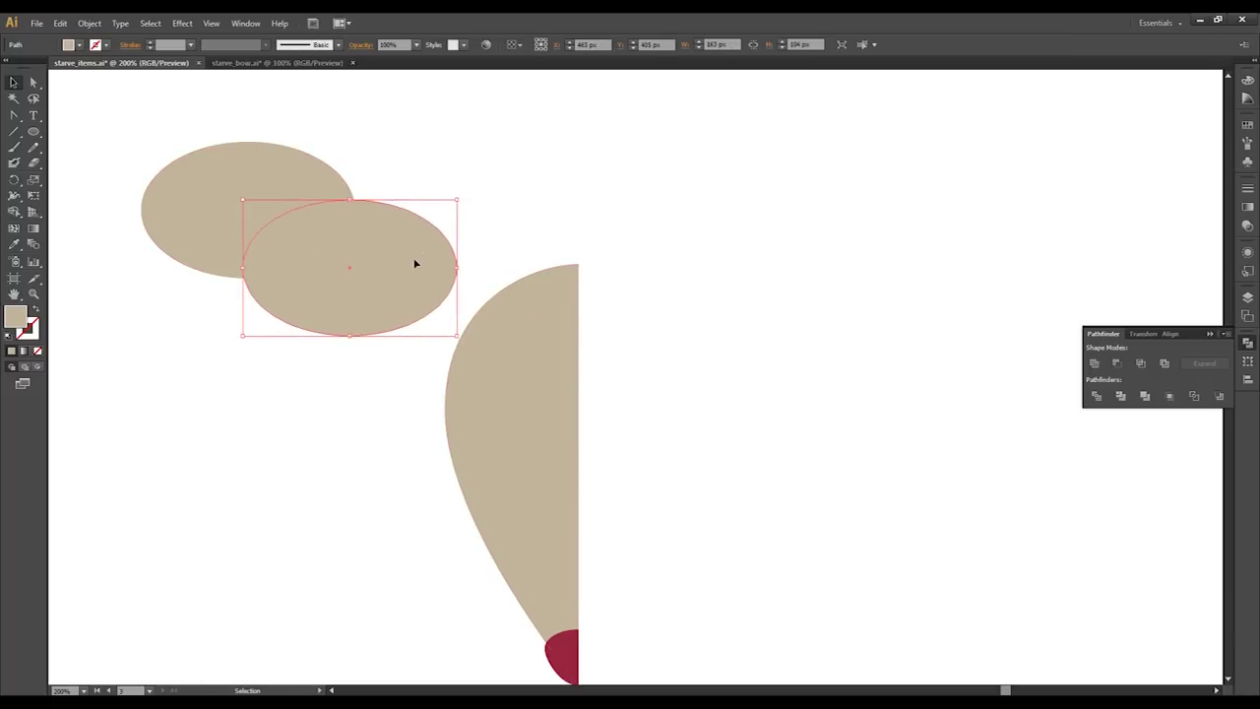
key(ctrl+z)
key(ctrl+z)
key(ctrl+z)
key(ctrl+z)
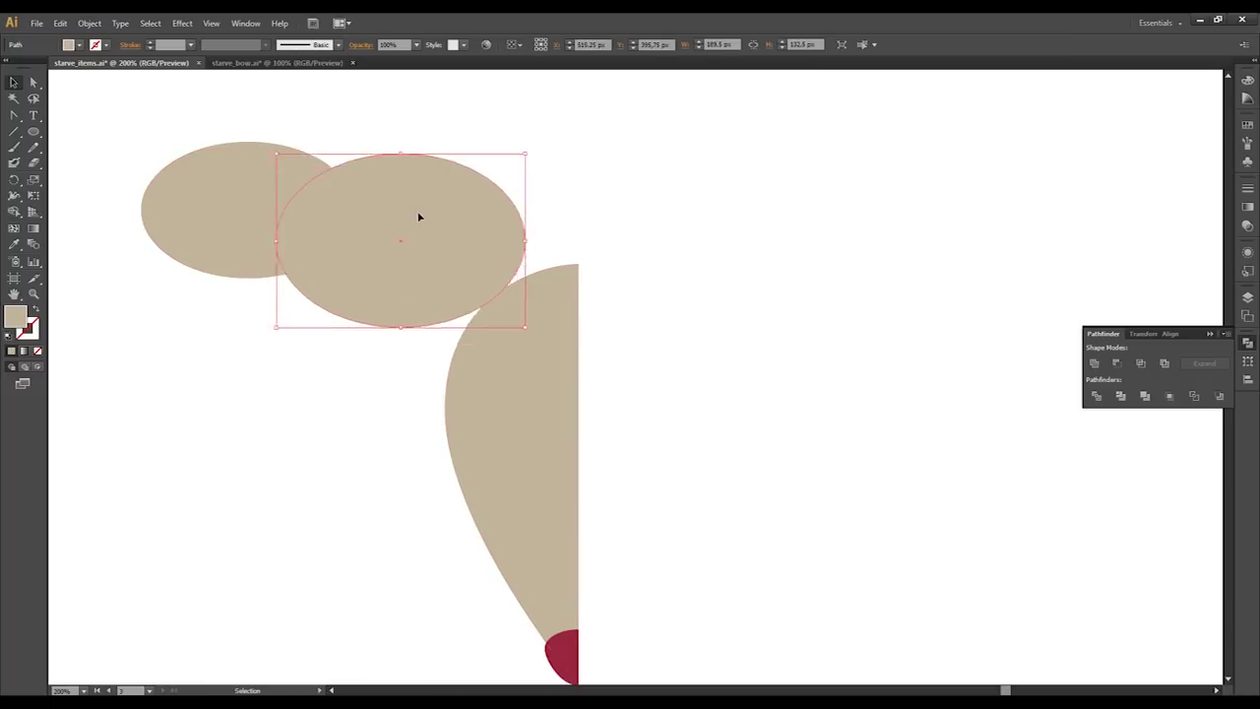
Subtract the enlarged front ellipse with Minus Front, then rotate the remaining ear shape and place it on the head's upper left
shift+click(278, 176)
click(1116, 363)
drag(335, 132, 389, 197)
drag(290, 254, 433, 367)
click(361, 402)
click(384, 423)
click(415, 395)
click(105, 46)
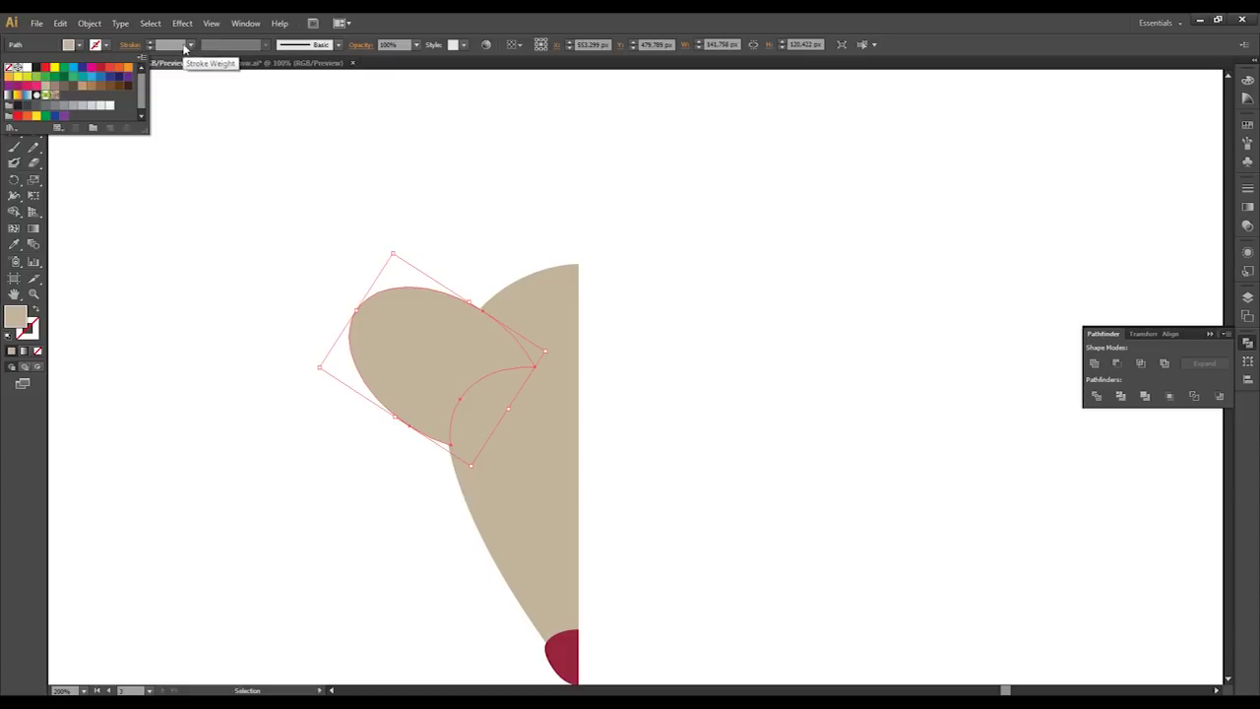
click(190, 46)
click(402, 258)
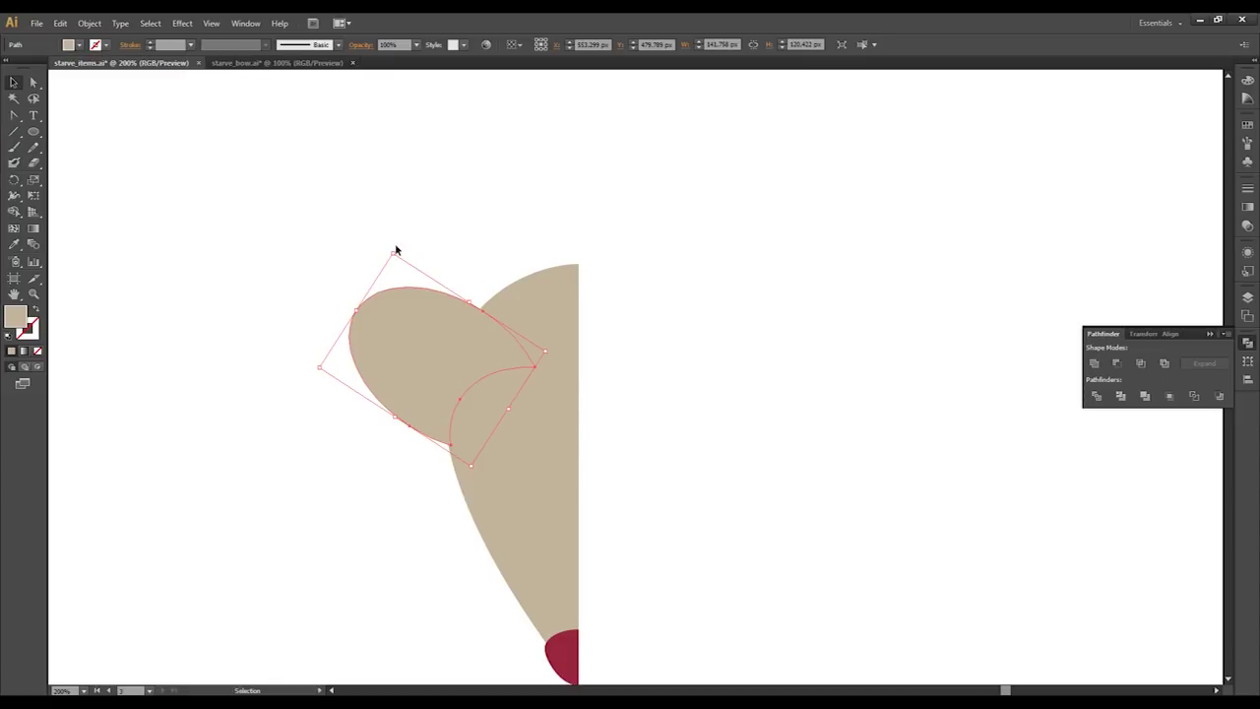
Enlarge the ear shape and rotate it outward so its cut edge overlaps the head's upper left side
drag(393, 253, 382, 214)
drag(424, 330, 431, 336)
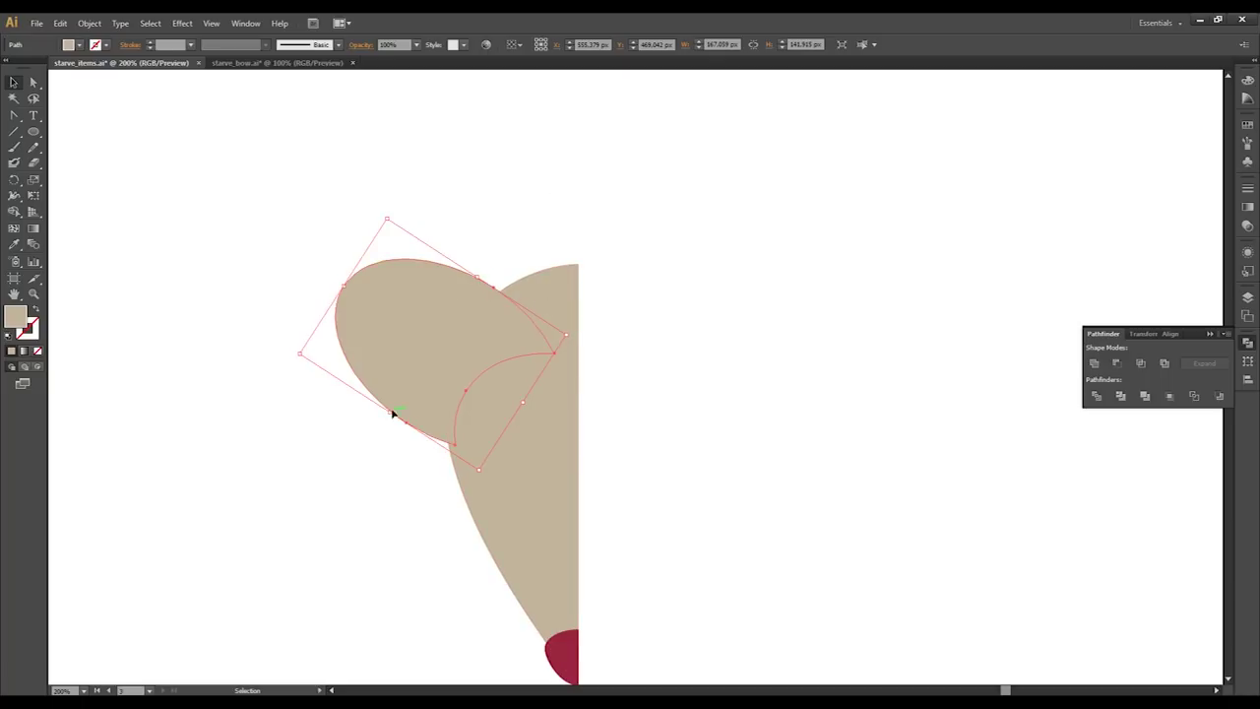
drag(570, 332, 447, 370)
click(404, 506)
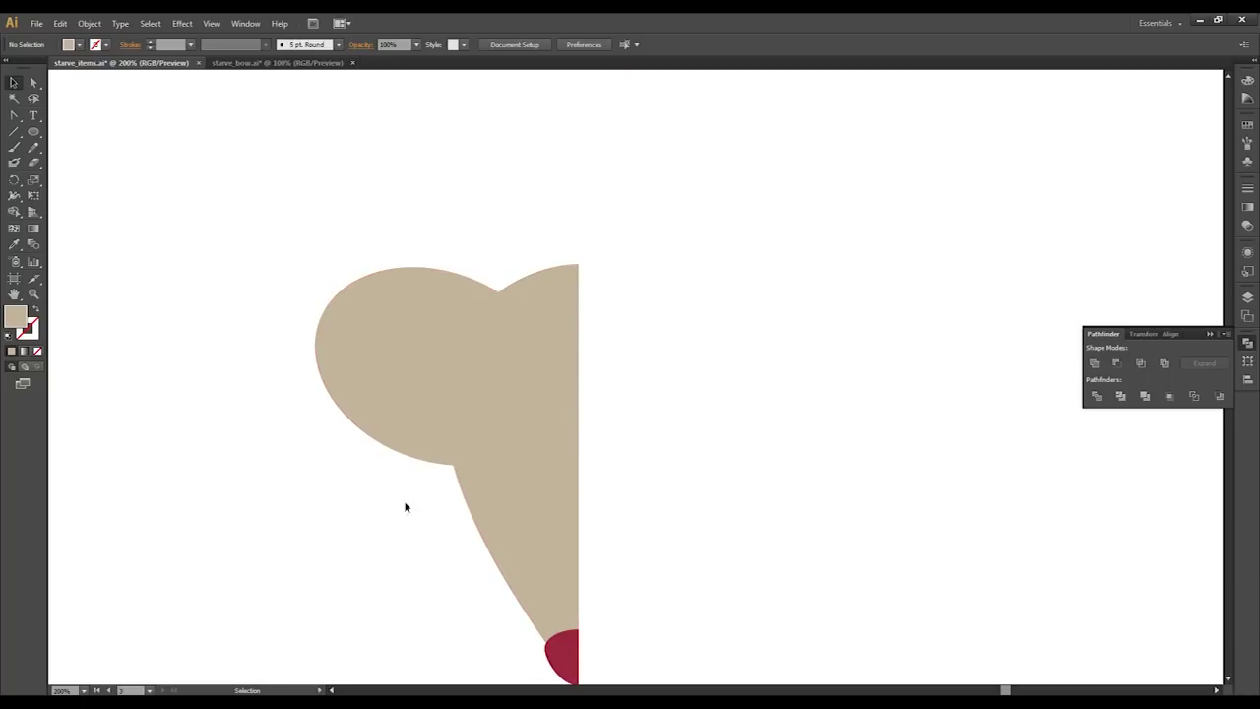
Try a dark brown stroke with a weight of 6 pt around the ear
click(433, 386)
click(105, 44)
click(109, 86)
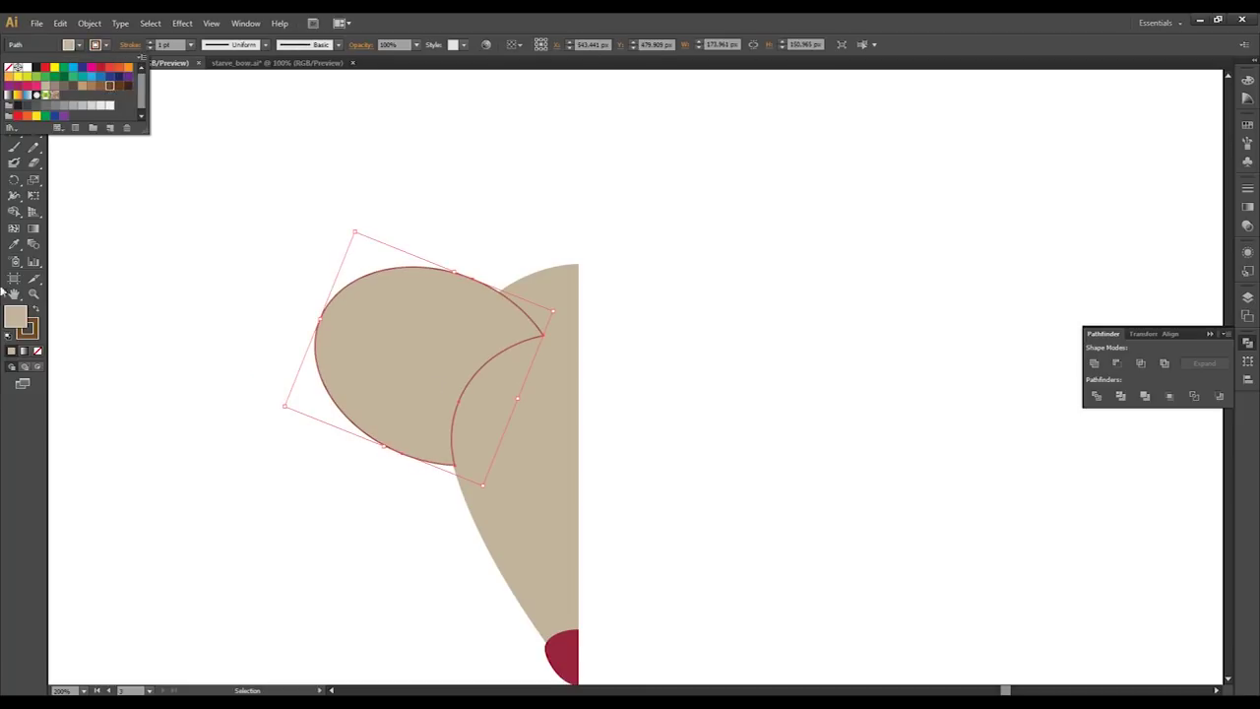
click(113, 264)
click(150, 41)
click(149, 41)
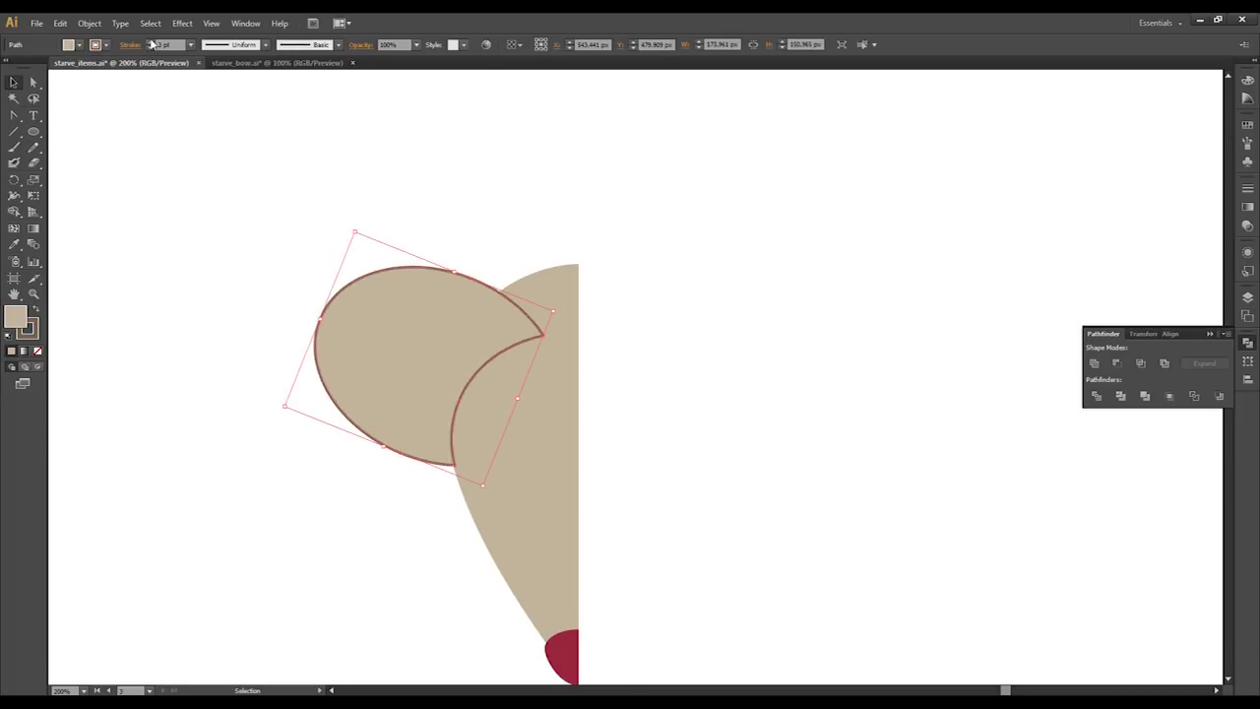
click(150, 41)
click(150, 41)
click(150, 41)
Try several variable width profiles on the ear's brown stroke
click(265, 44)
click(225, 146)
click(223, 44)
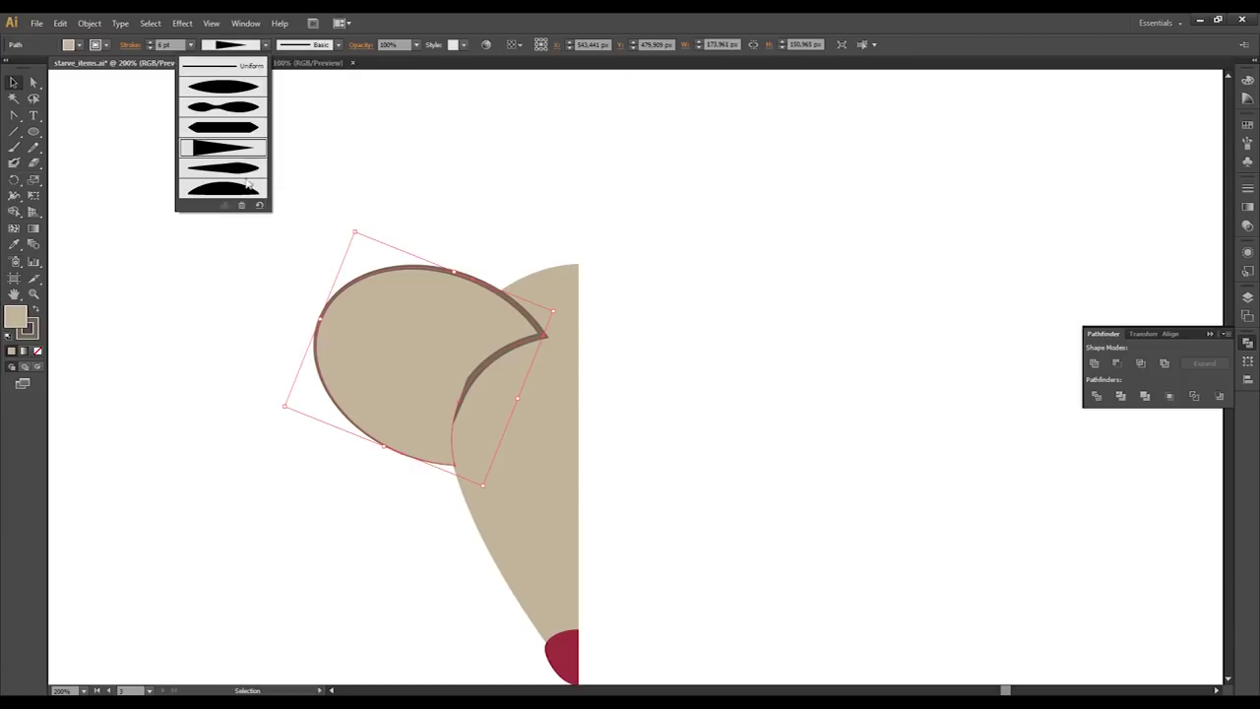
click(237, 174)
click(268, 48)
click(226, 84)
click(265, 44)
click(234, 170)
click(236, 46)
click(244, 104)
click(240, 46)
click(252, 167)
Raise the stroke weight of the ear's tapered outline to 10 pt
click(429, 171)
click(445, 358)
click(150, 43)
click(151, 42)
click(150, 42)
click(150, 42)
click(513, 153)
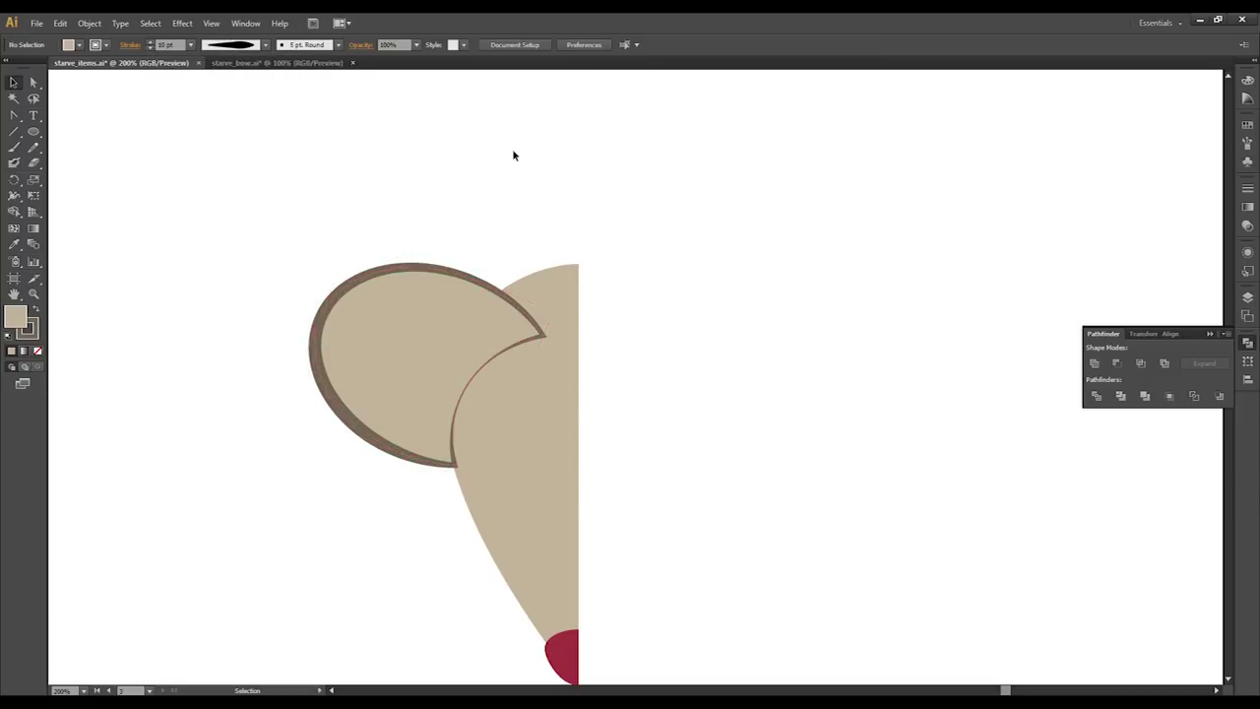
Examine the ear's tapered outline up close and against the whole half head
scroll(467, 262, down, 2)
scroll(413, 354, up, 2)
scroll(422, 352, up, 2)
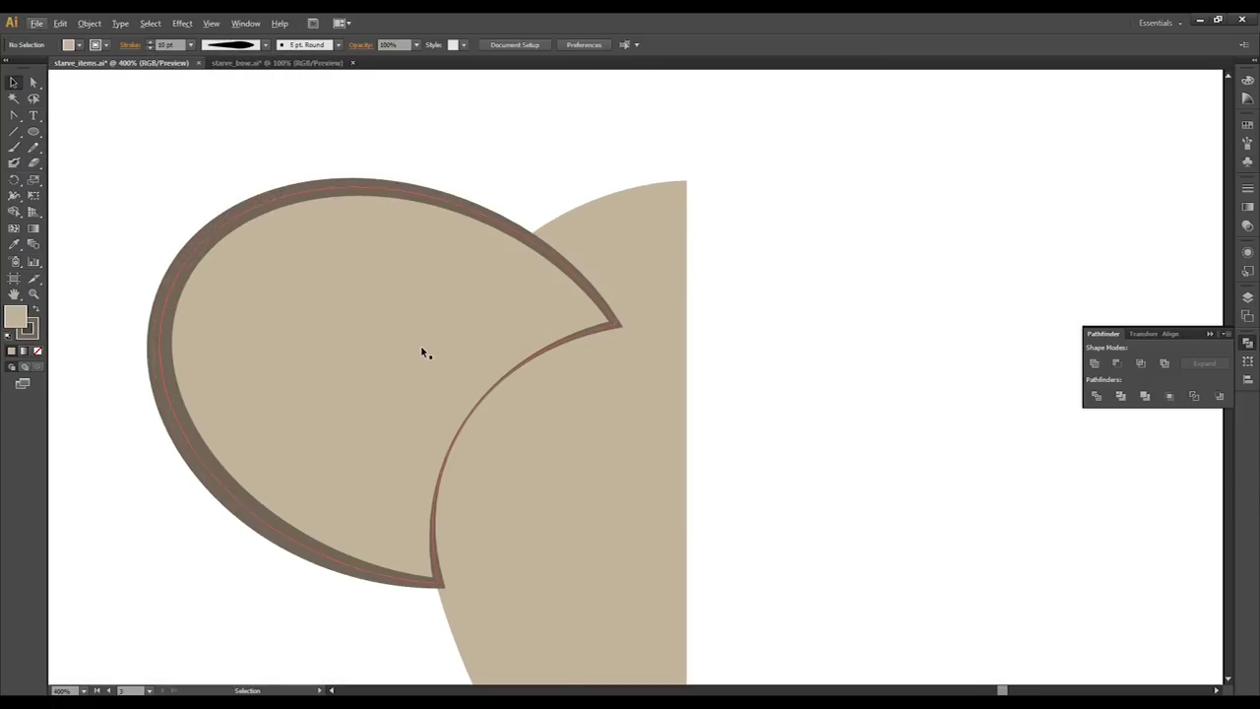
click(422, 353)
scroll(450, 282, down, 2)
scroll(462, 276, up, 1)
scroll(449, 259, down, 2)
drag(443, 248, 455, 287)
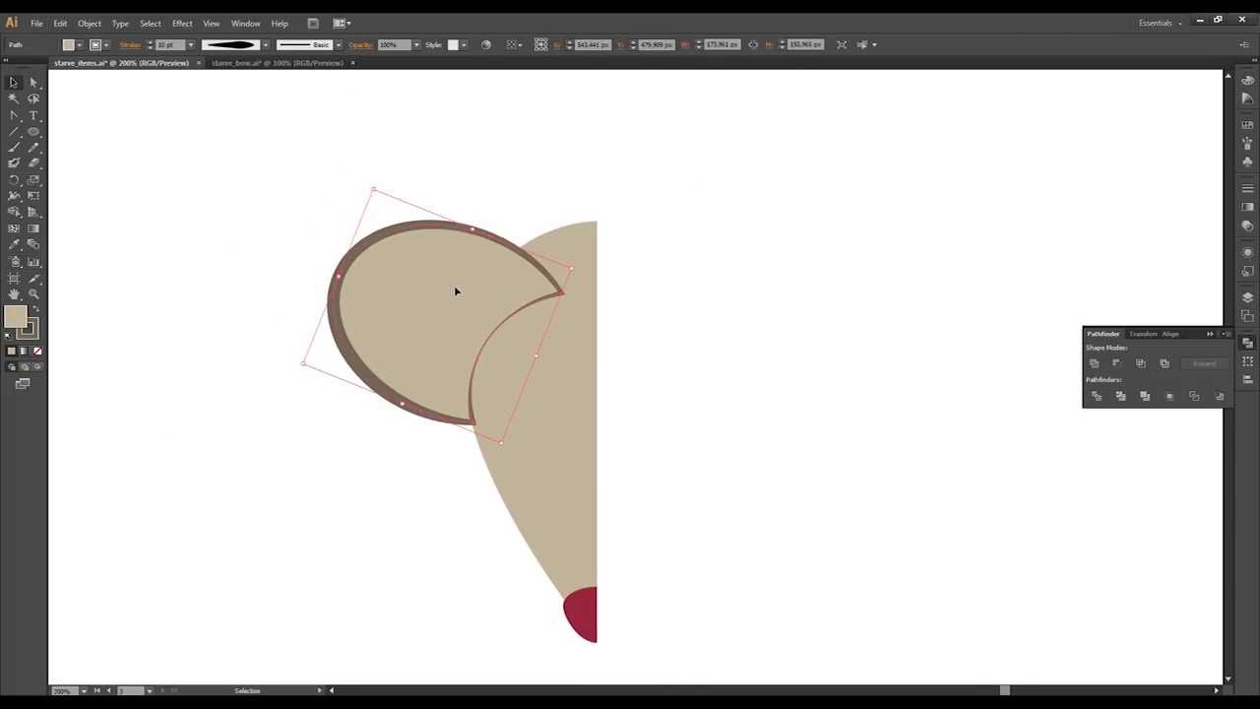
Undo the stroke weight, width profile and color changes so the ear has no outline
key(ctrl+z)
key(ctrl+z)
key(ctrl+z)
key(ctrl+z)
key(ctrl+z)
key(ctrl+z)
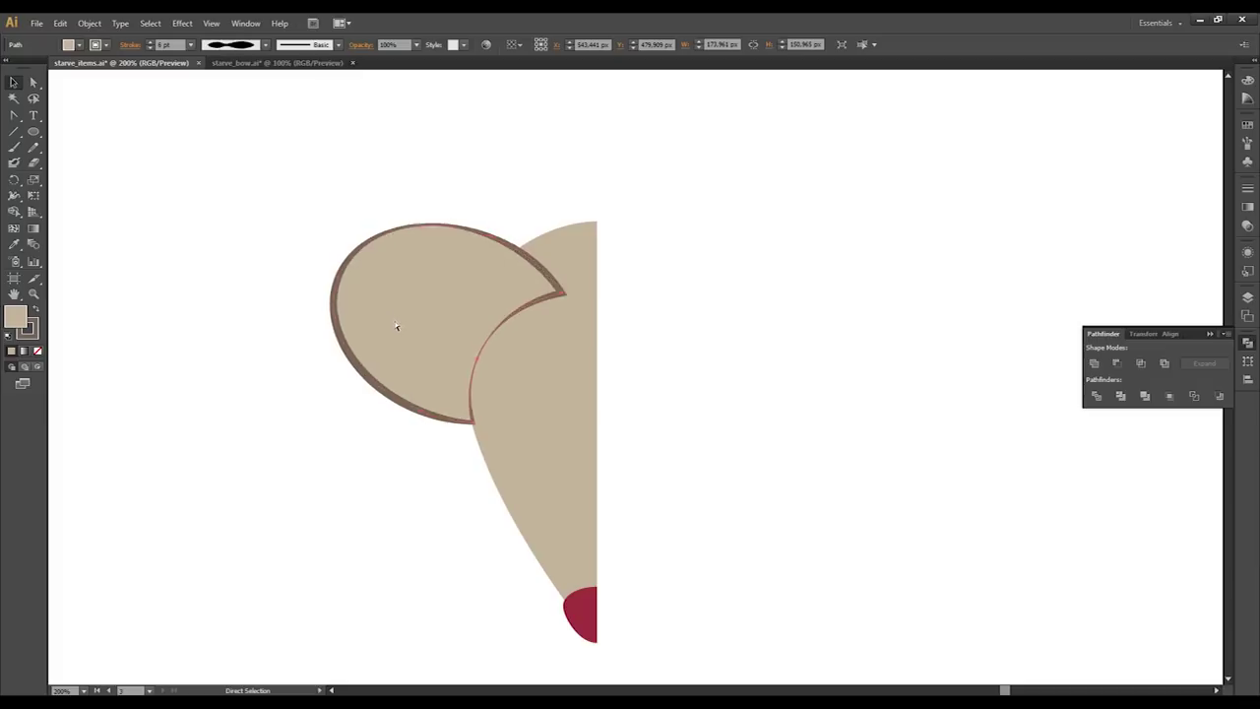
click(344, 405)
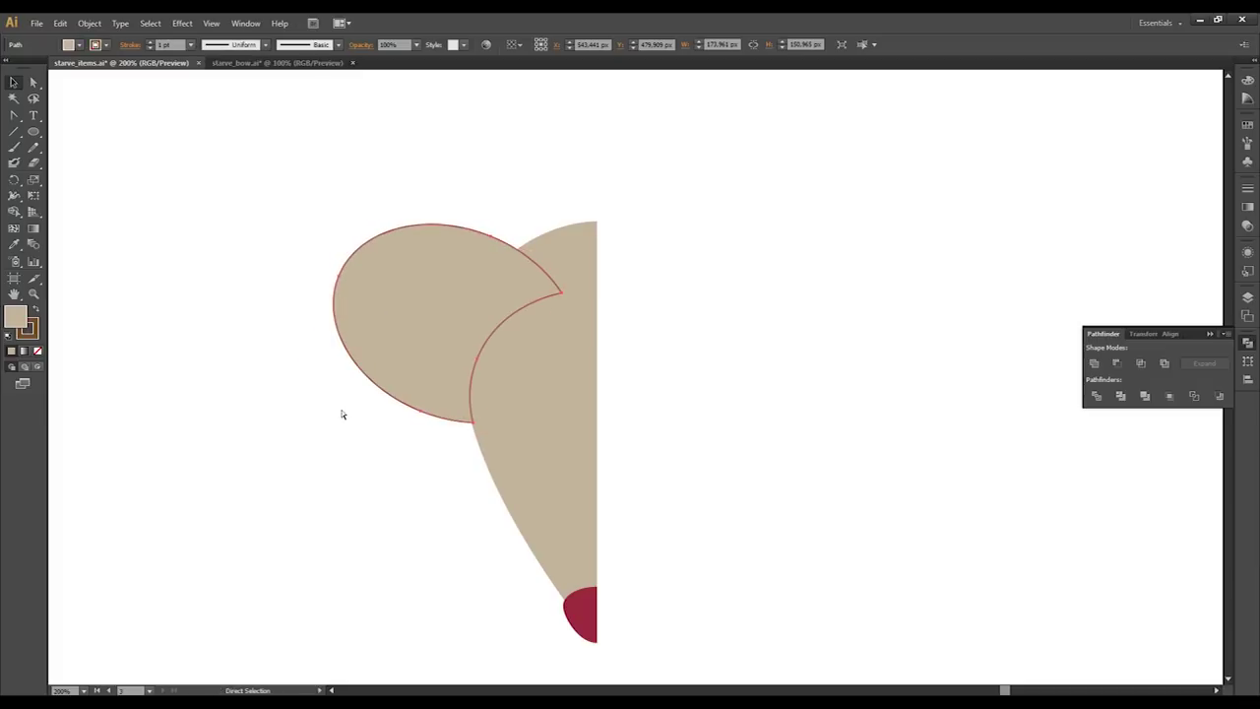
Offset a copy of the ear slightly upward and use Minus Back to leave a thin crescent along the ear's upper edge
mouse_move(408, 345)
mouse_down()
mouse_move(430, 349)
mouse_move(410, 330)
mouse_up()
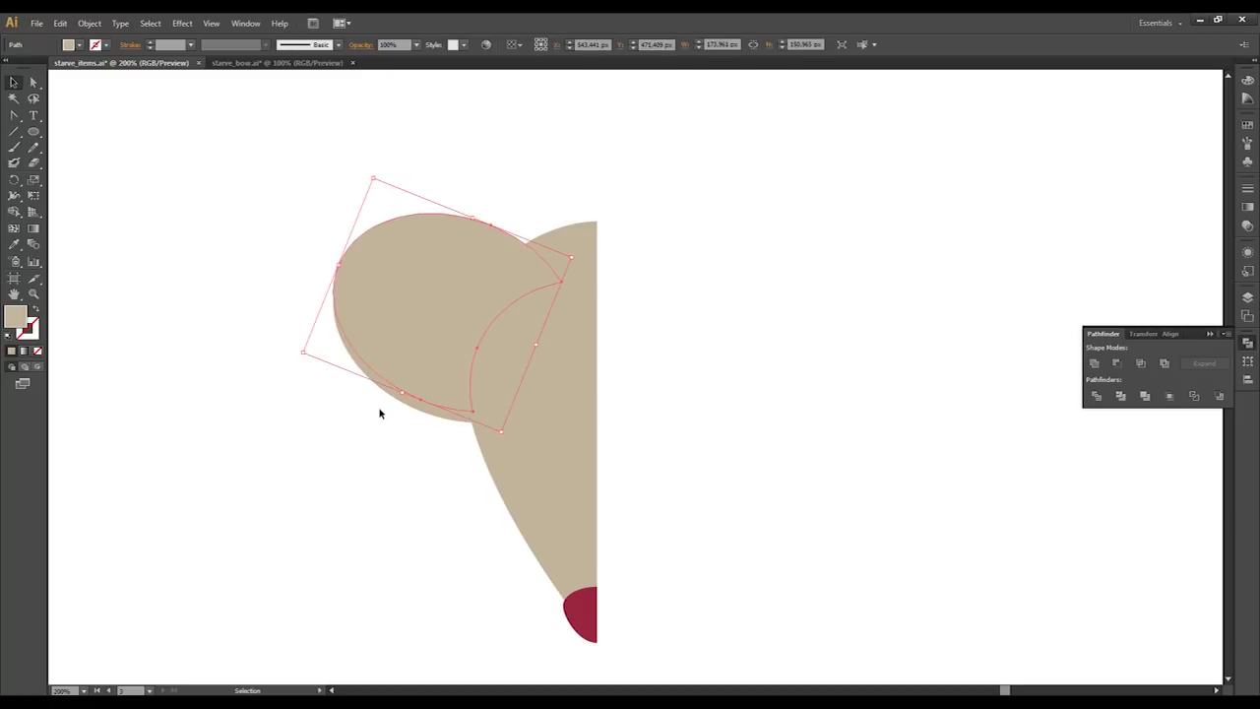
key(ctrl)
click(390, 379)
drag(411, 340, 411, 333)
click(1116, 362)
key(ctrl+z)
click(1219, 395)
click(963, 391)
Fill the crescent along the ear's upper edge with a dark grey-brown swatch
click(395, 226)
click(79, 44)
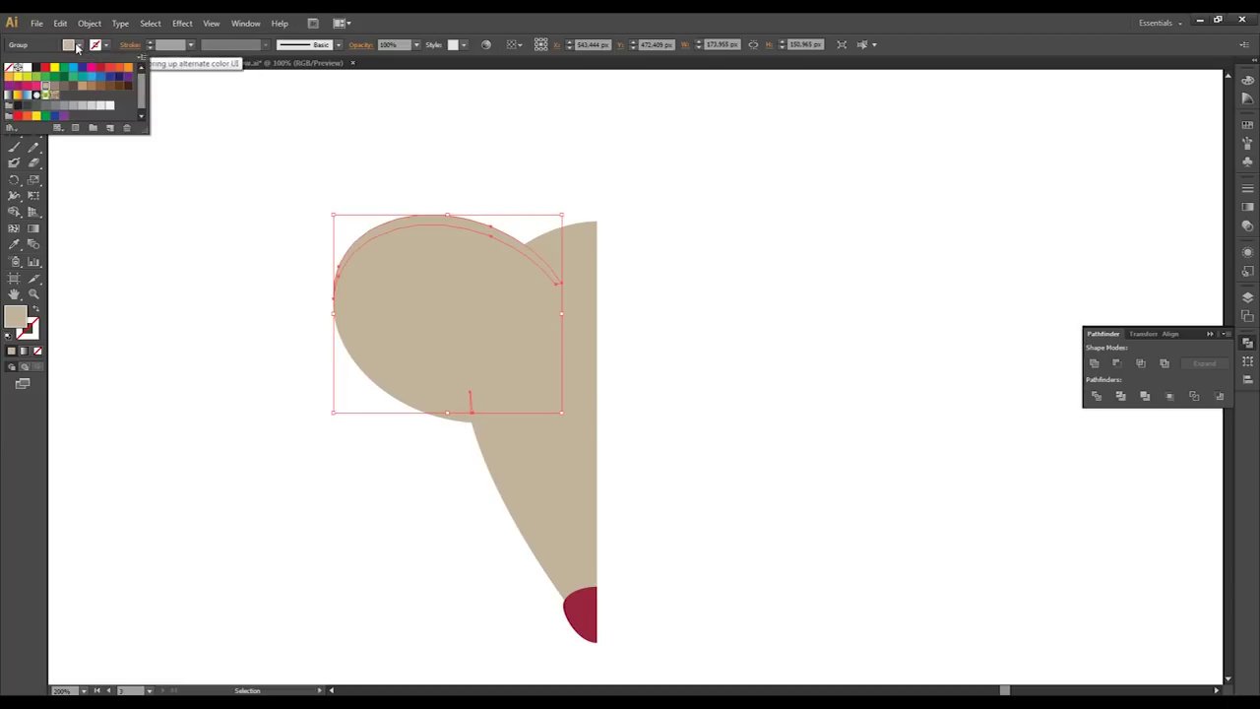
click(46, 86)
click(630, 379)
Reshape the ear's dark crescent by pulling the anchor on its lower edge downward to thicken it
click(515, 242)
click(35, 84)
scroll(493, 226, up, 2)
click(488, 246)
drag(486, 266, 483, 278)
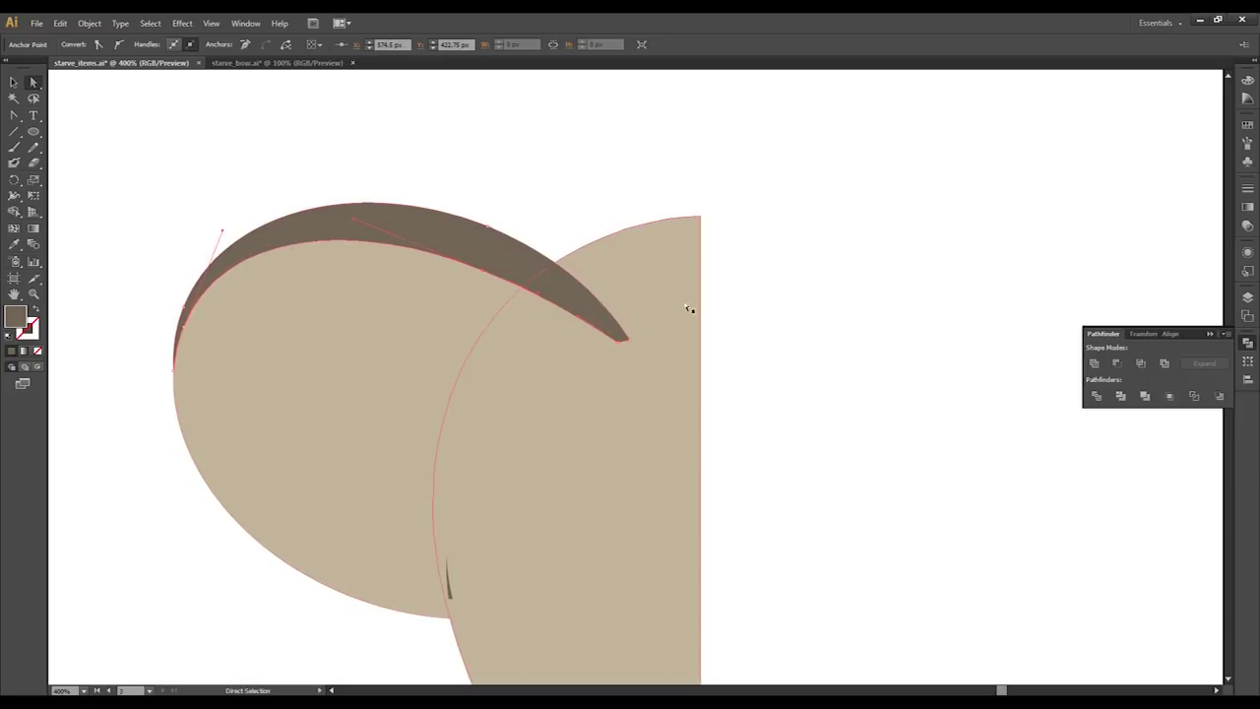
Delete the small leftover dark sliver beside the ear's lower inner edge
click(452, 593)
key(Delete)
key(Delete)
click(14, 85)
scroll(273, 268, down, 2)
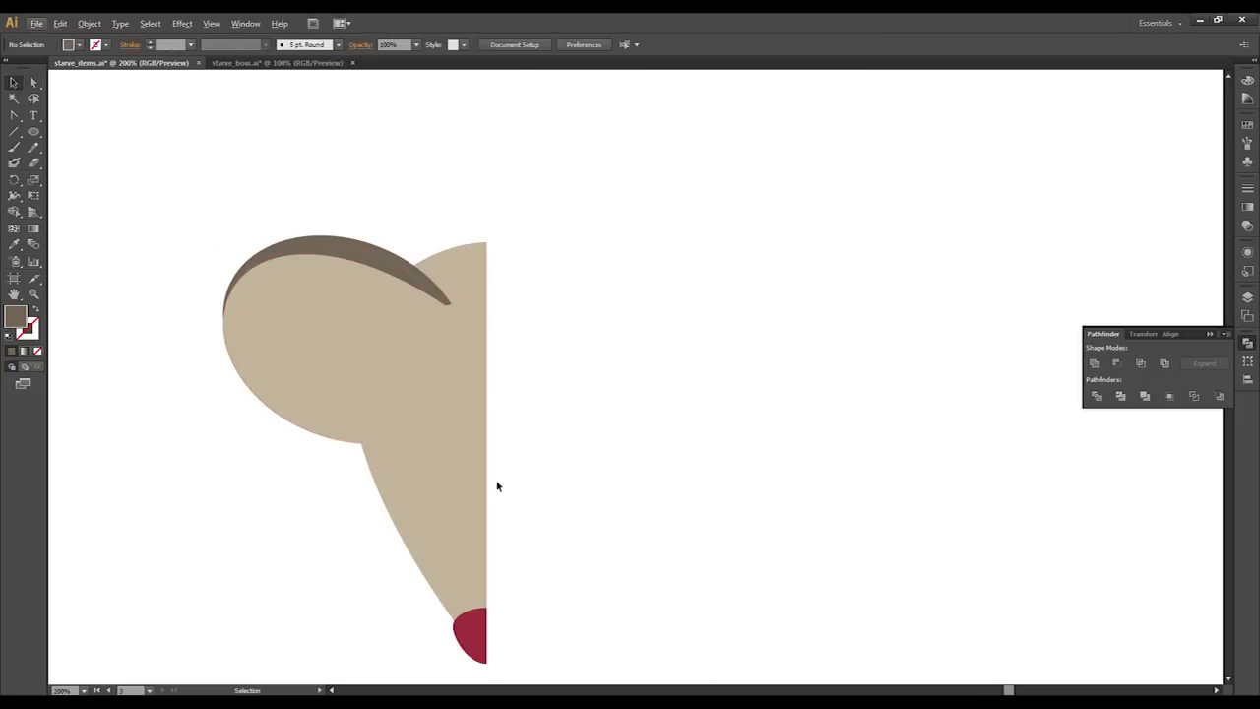
Draw a closed curved inner-ear shape about 78 by 80 px inside the ear with the Pen tool
drag(520, 476, 594, 408)
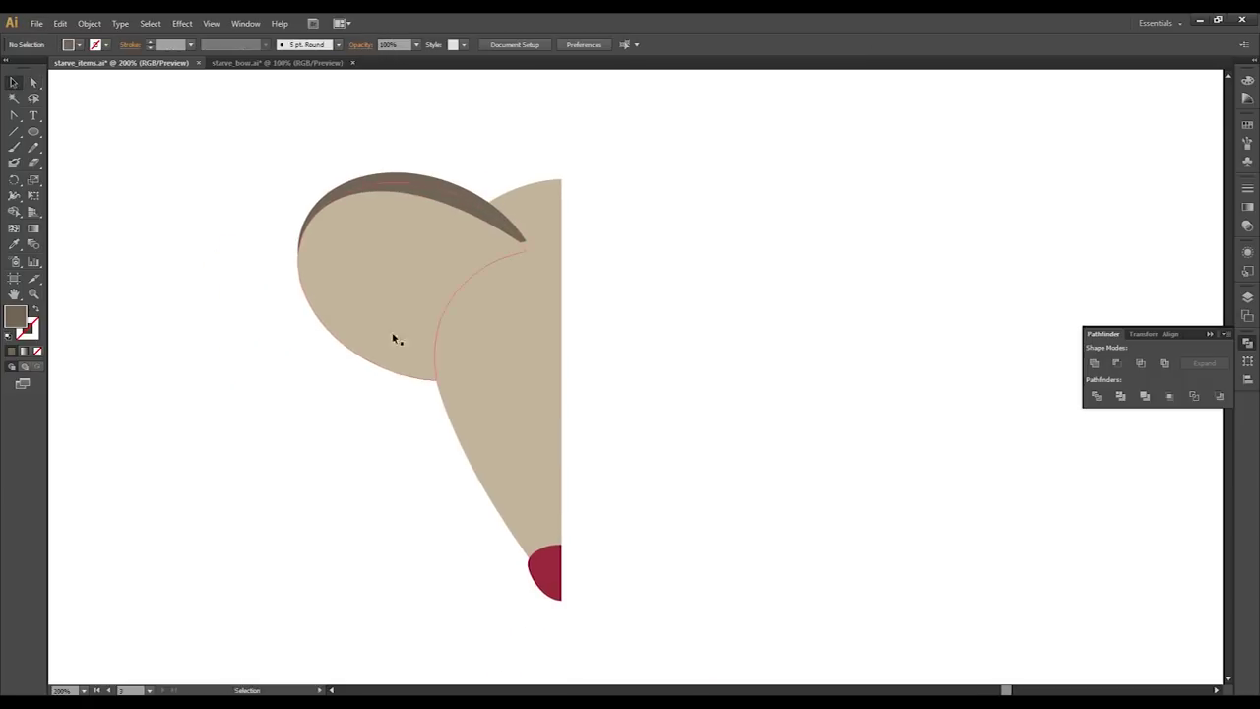
drag(14, 115, 69, 112)
click(435, 345)
key(ctrl+z)
drag(404, 221, 403, 219)
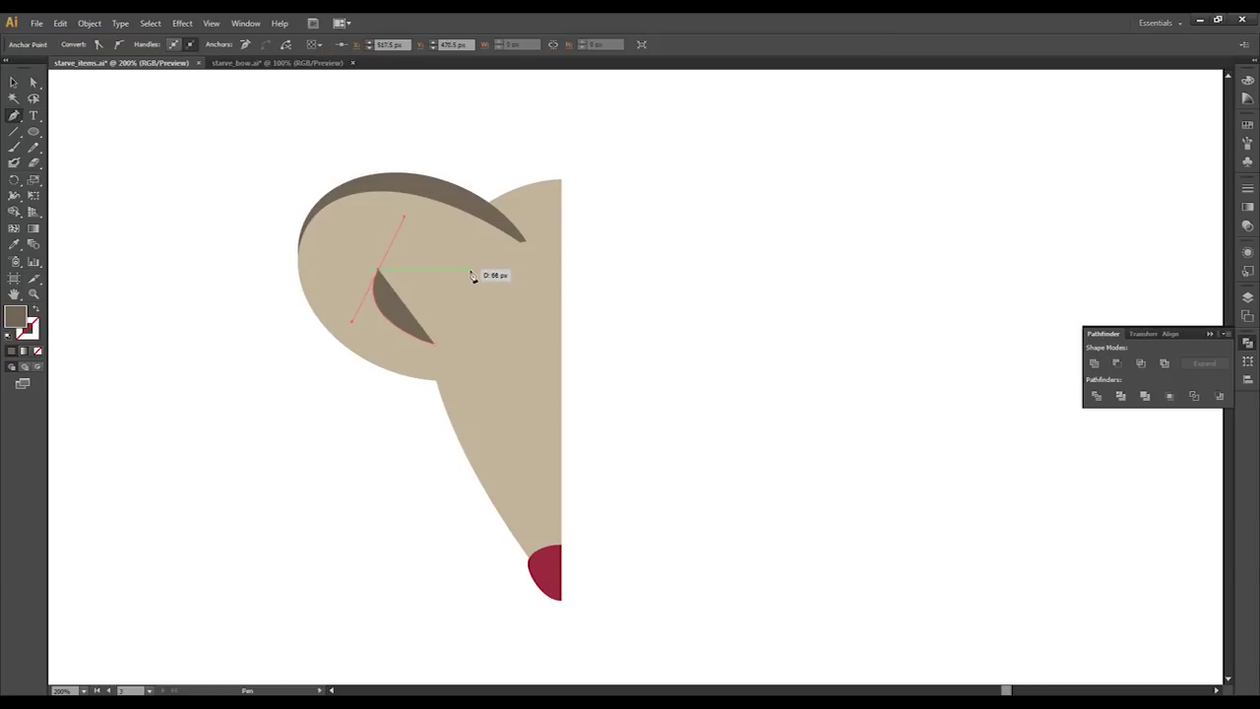
drag(473, 305, 467, 309)
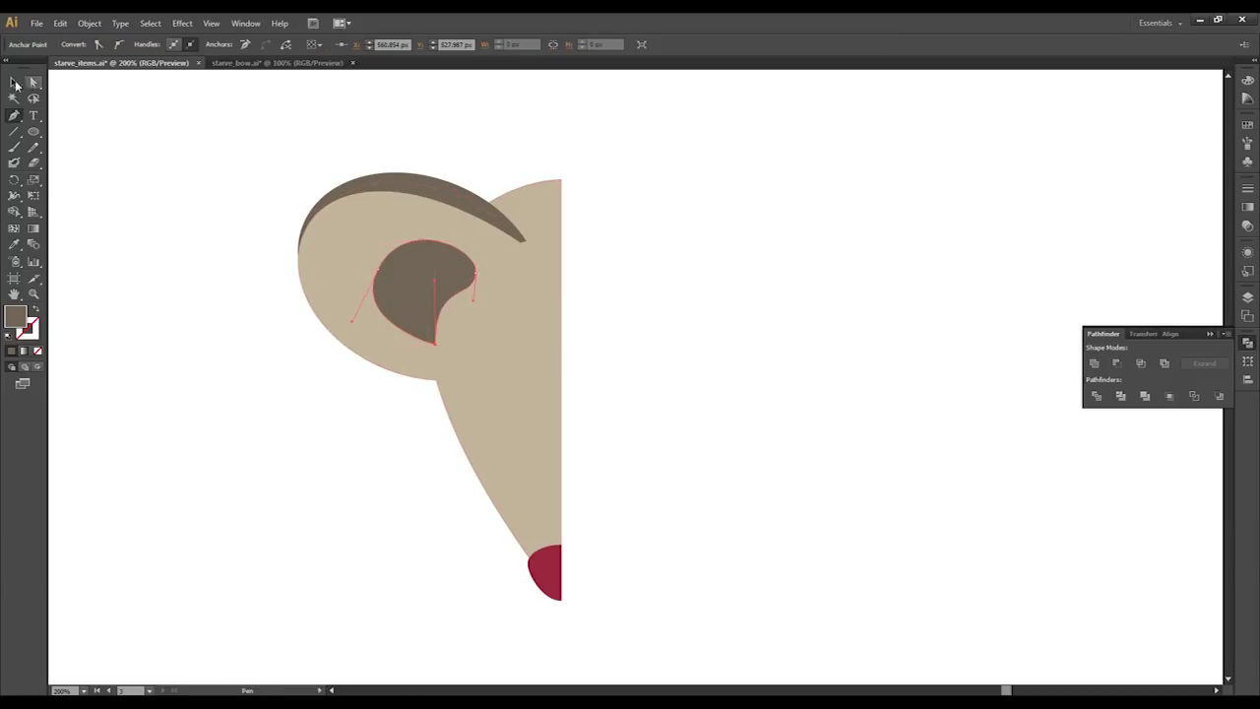
click(34, 82)
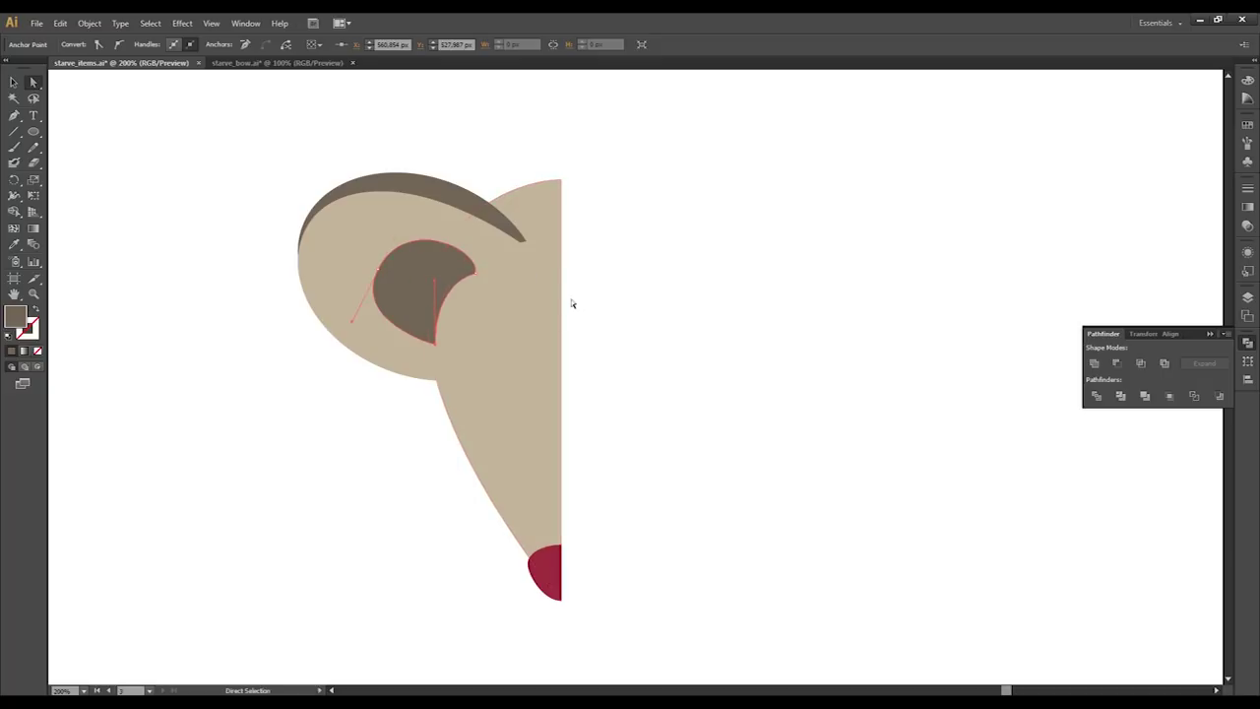
click(608, 290)
Change the inner-ear shape's fill to the pale pink E2CCCF
click(439, 284)
double_click(14, 315)
click(623, 366)
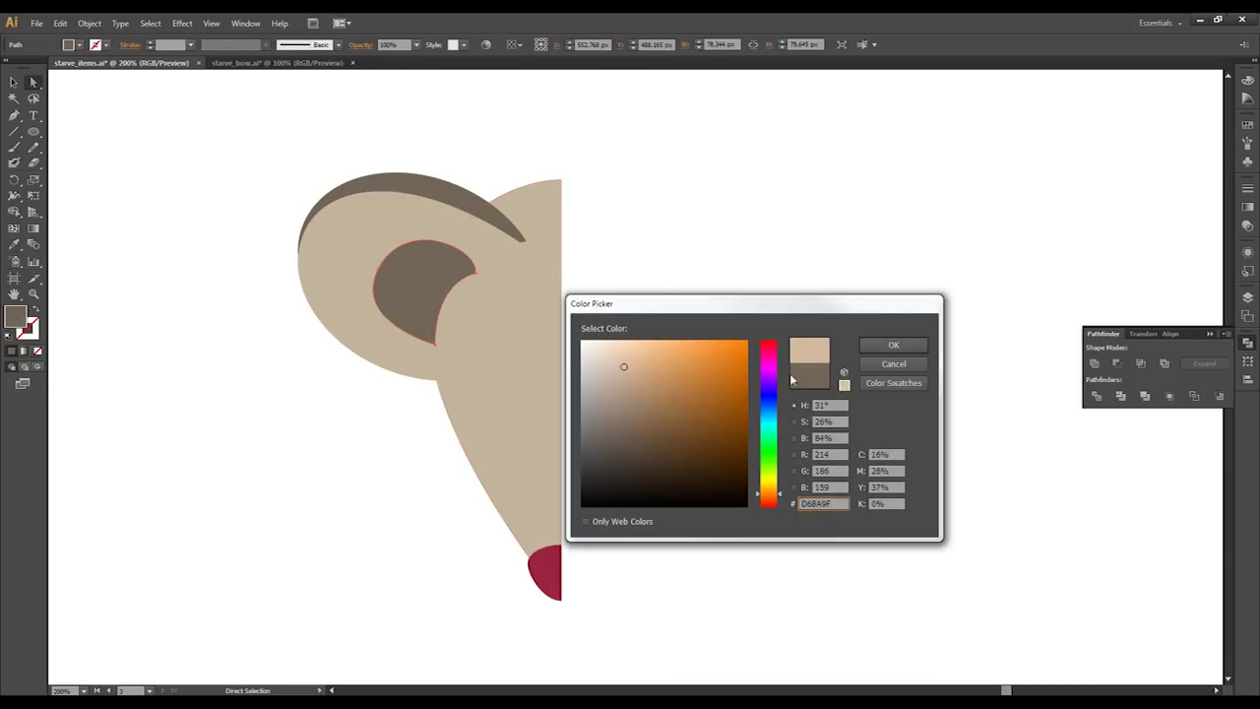
click(765, 351)
click(619, 357)
click(597, 357)
key(Return)
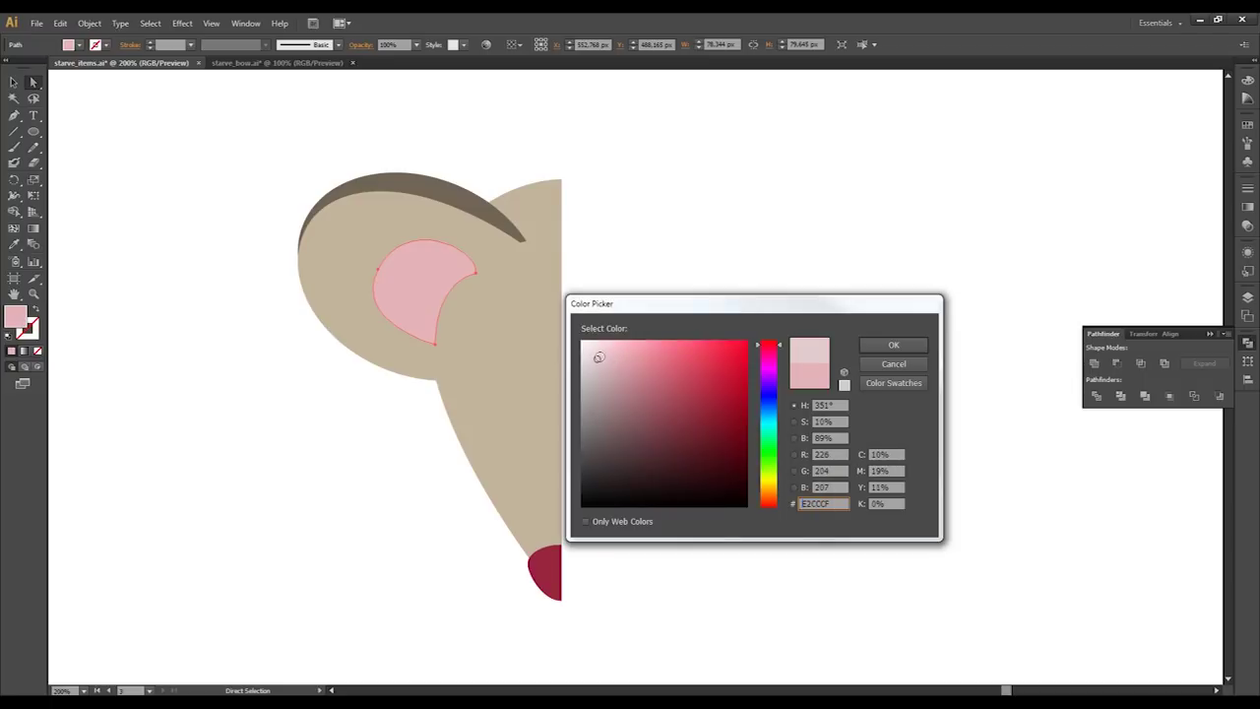
click(898, 345)
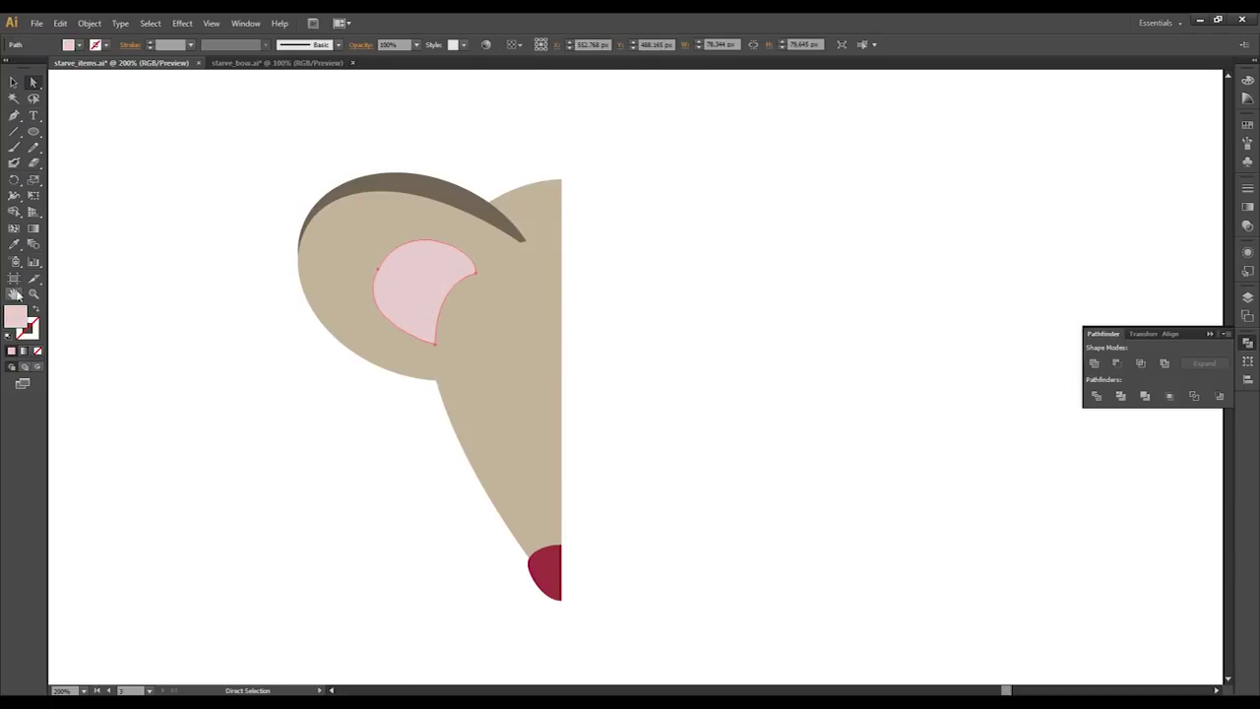
Fine-tune the inner-ear fill to a soft, muted light pink
double_click(17, 317)
click(588, 353)
click(923, 344)
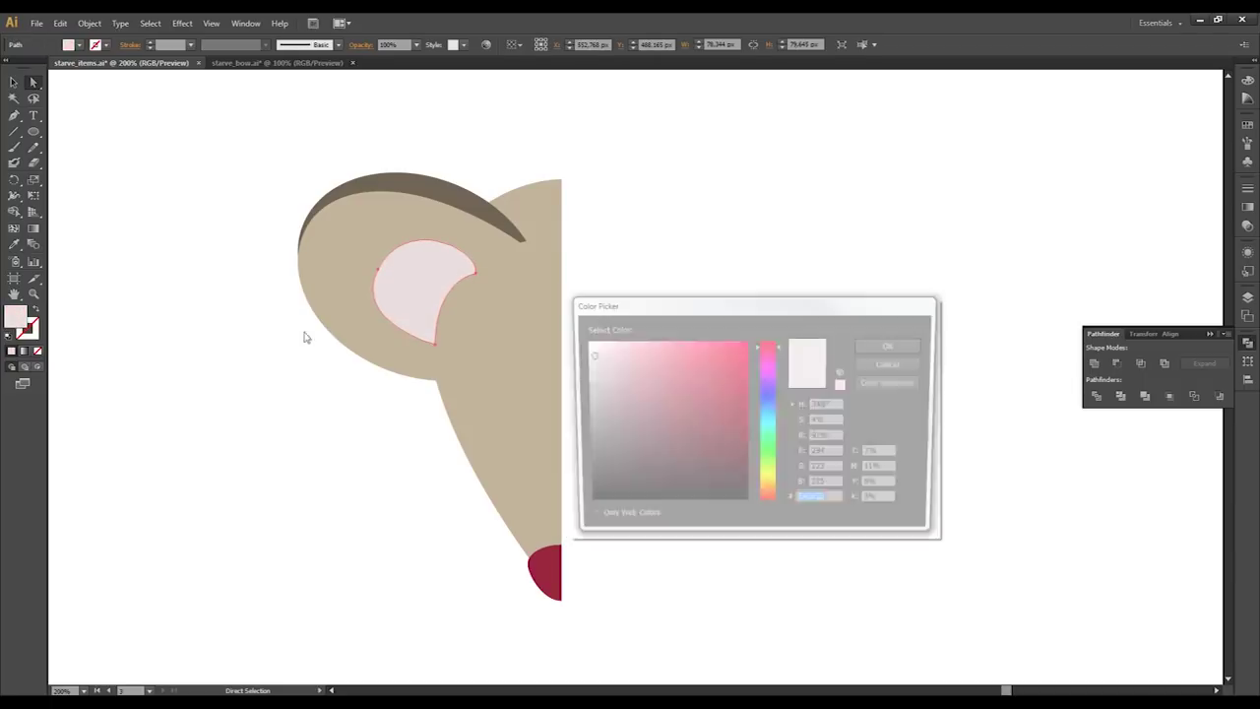
click(596, 366)
click(882, 347)
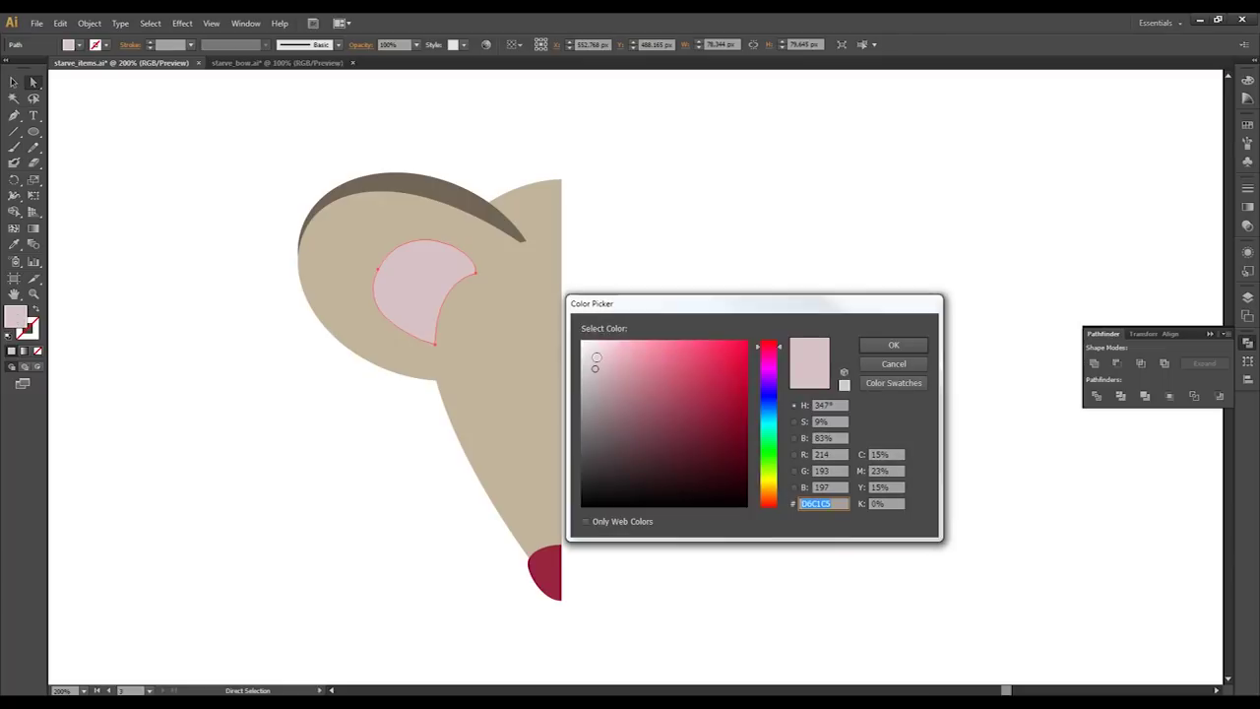
click(597, 356)
click(886, 345)
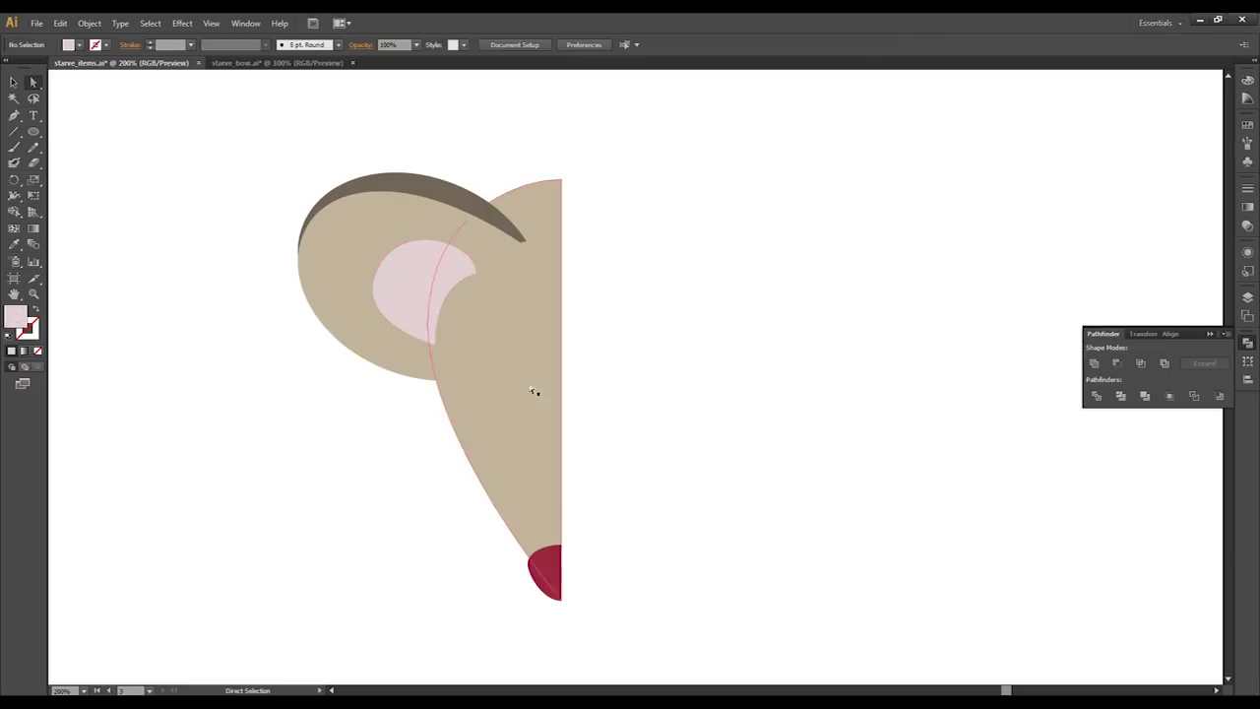
click(33, 133)
mouse_move(197, 379)
mouse_down()
mouse_move(281, 462)
mouse_move(477, 405)
mouse_up()
key(v)
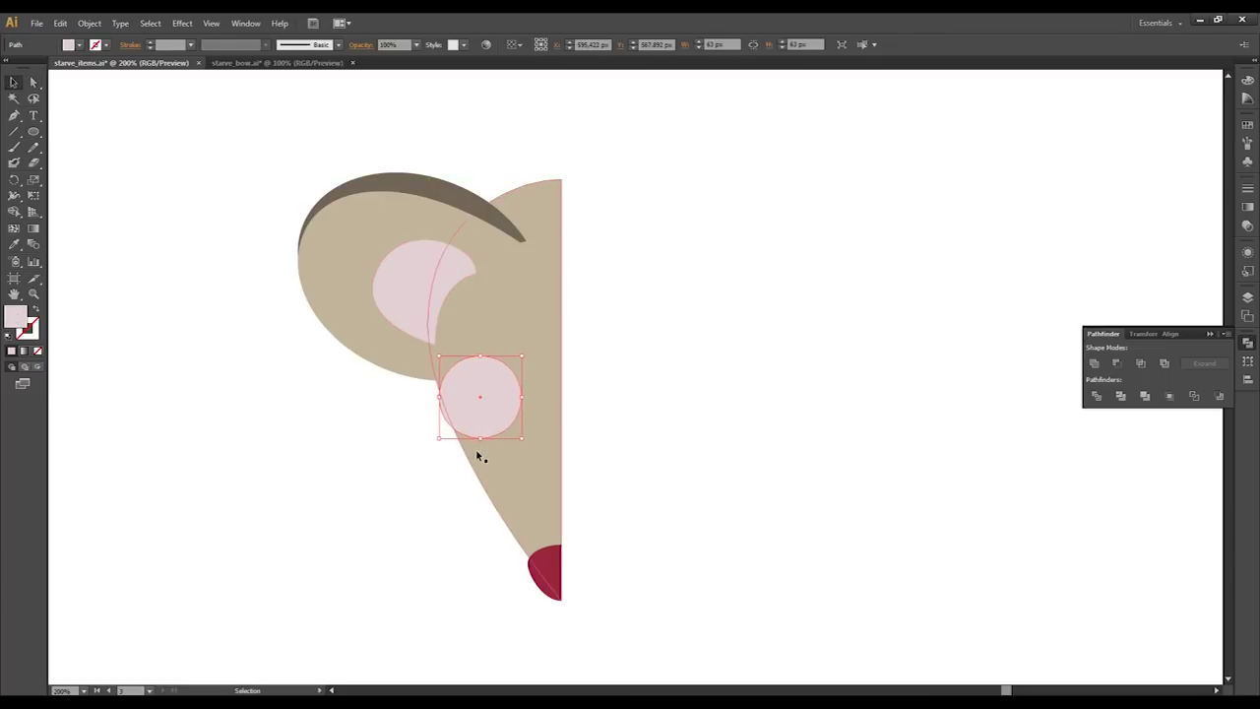
key(Delete)
Duplicate the entire half head to the right, reflect the copy horizontally, and align its straight edge with the original's
drag(305, 149, 616, 559)
drag(489, 489, 769, 489)
right_click(798, 483)
mouse_move(852, 578)
click(982, 627)
key(Return)
drag(646, 442, 618, 440)
click(659, 629)
Unite the two tan face halves into one shape and send it to the back
click(610, 471)
shift+click(512, 458)
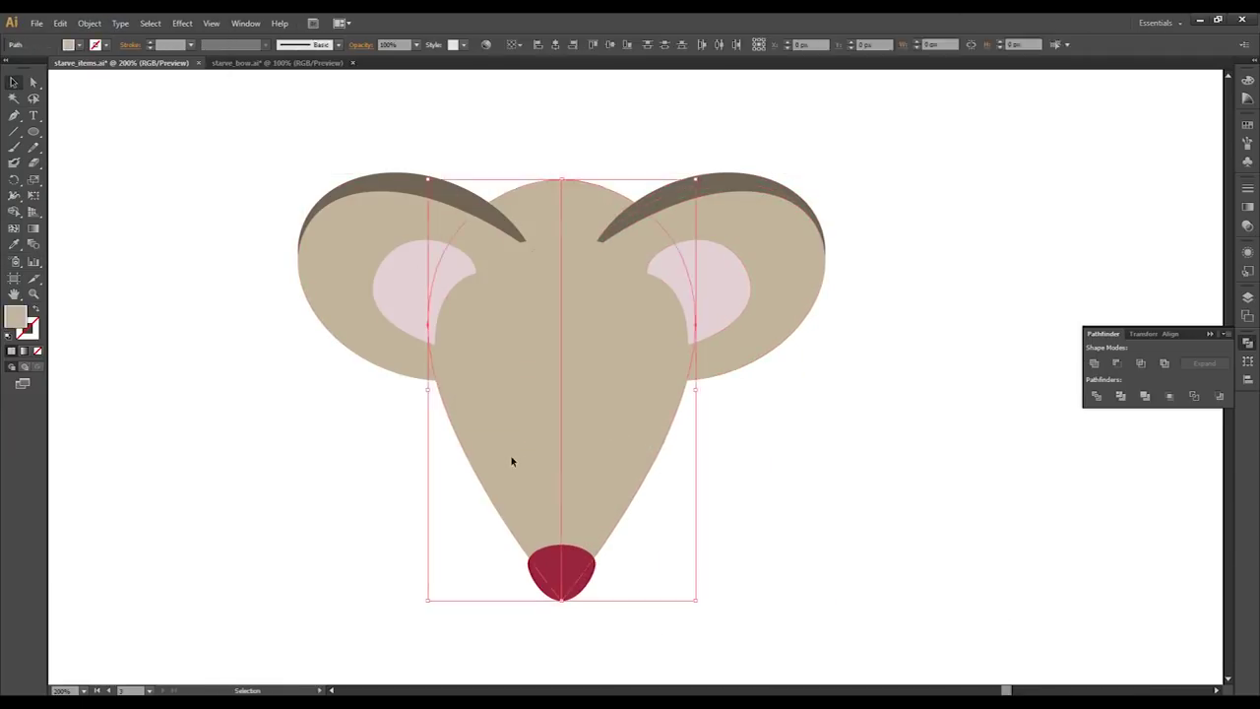
click(1095, 364)
click(880, 392)
right_click(532, 314)
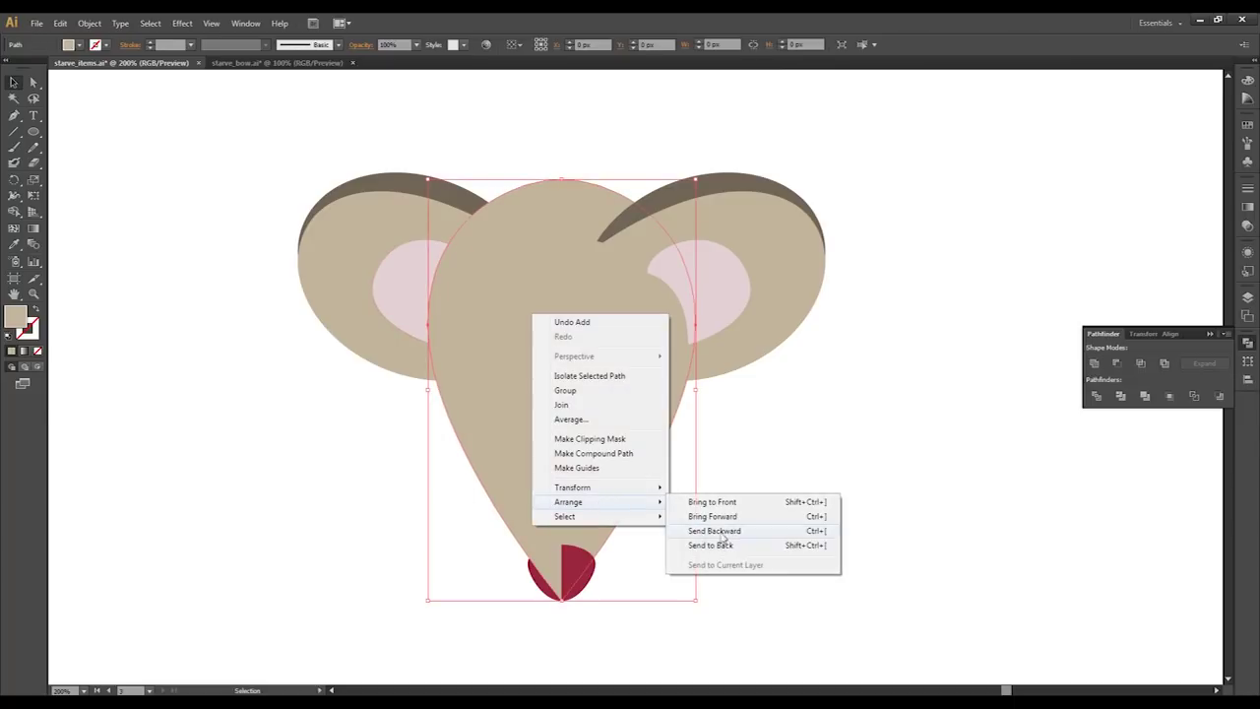
click(725, 545)
Unite the two crimson nose halves into one shape
click(564, 568)
click(1092, 363)
click(914, 422)
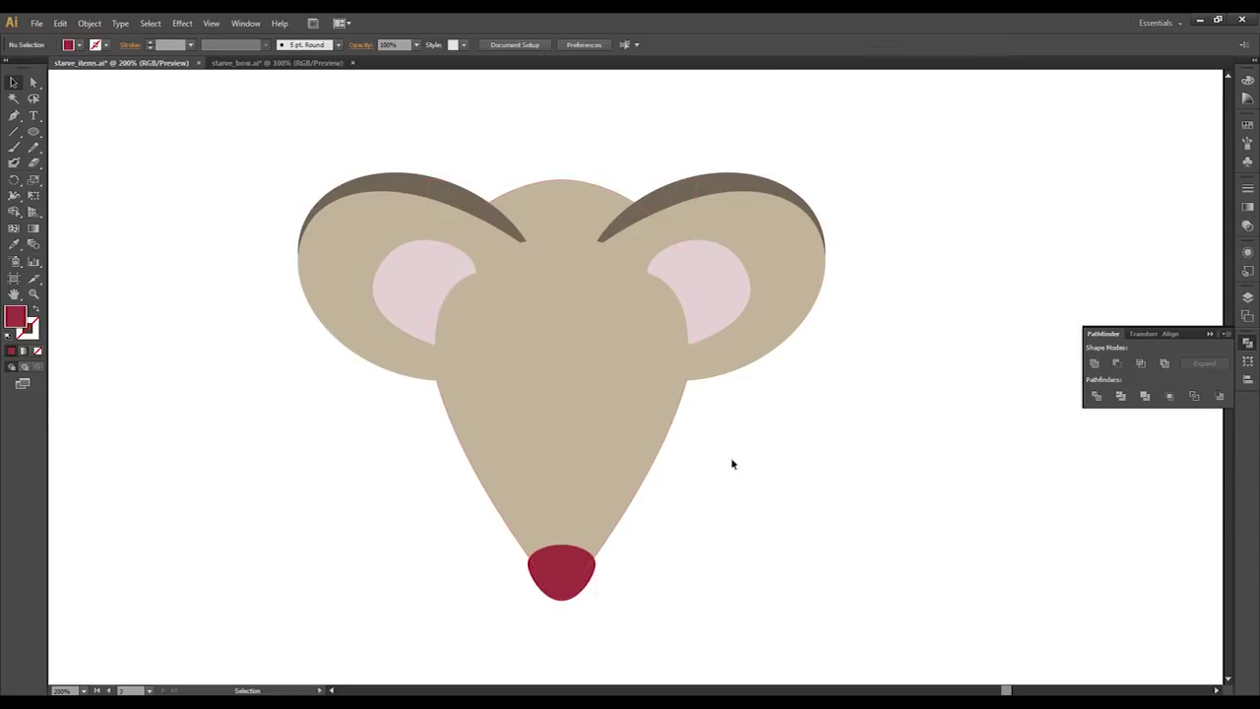
Draw a circle about 62 px wide on the left half of the face as an eye
drag(33, 131, 87, 161)
drag(476, 366, 556, 446)
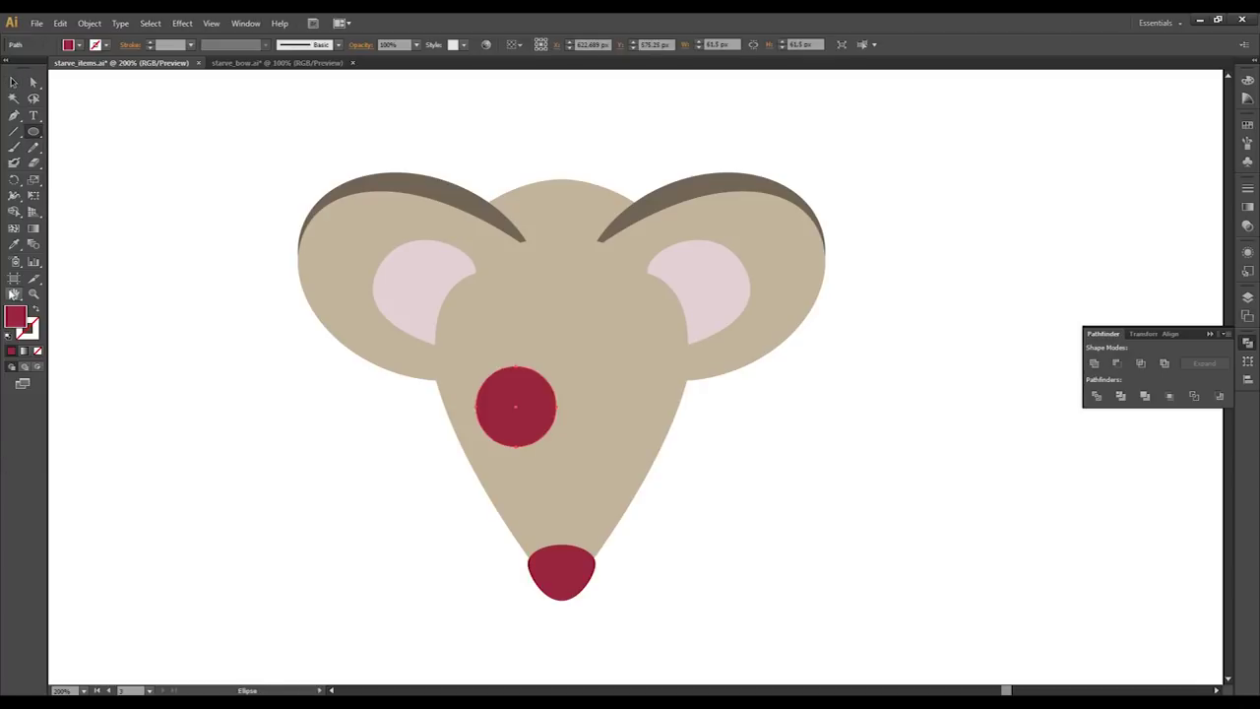
Fill the eye circle with black and move it slightly outward on the face
click(78, 45)
click(16, 107)
click(132, 289)
click(14, 82)
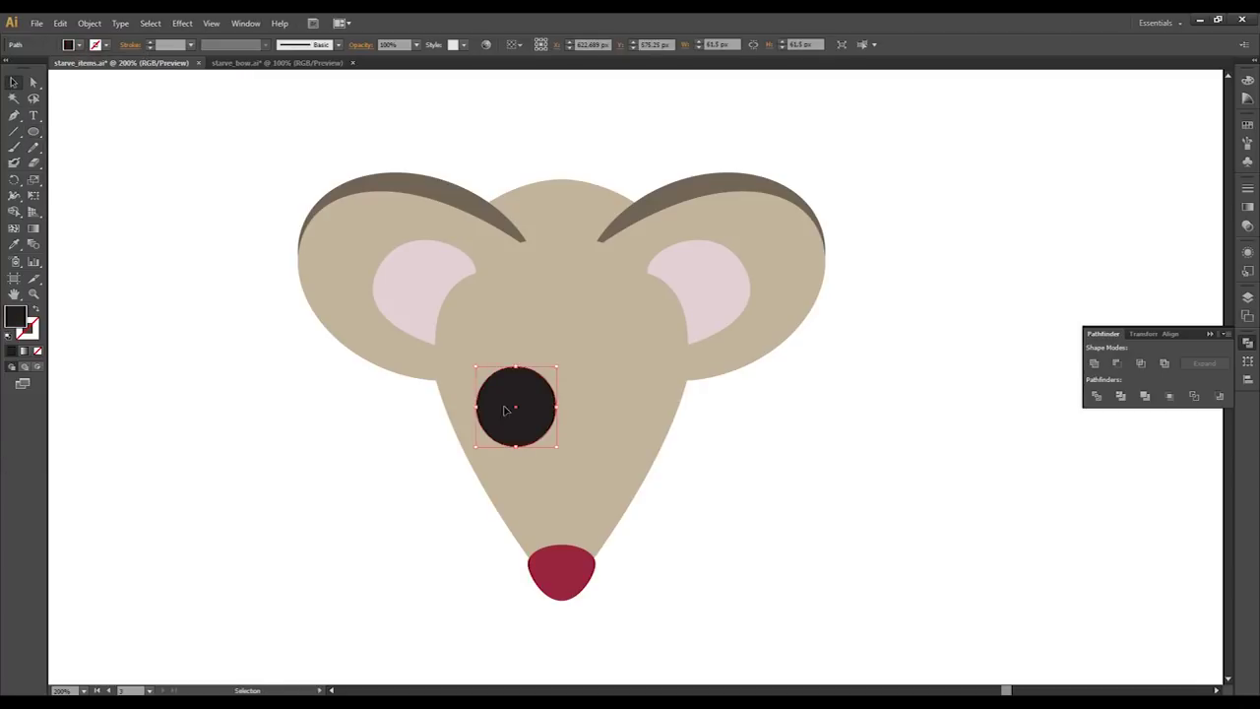
mouse_move(503, 409)
mouse_down()
mouse_move(470, 386)
mouse_move(462, 419)
mouse_move(658, 421)
mouse_move(504, 408)
mouse_up()
click(659, 422)
key(Delete)
Draw a closed Pen shape with a curved outer edge overlapping the inner side of the black eye circle
click(14, 116)
click(477, 344)
drag(523, 460, 536, 541)
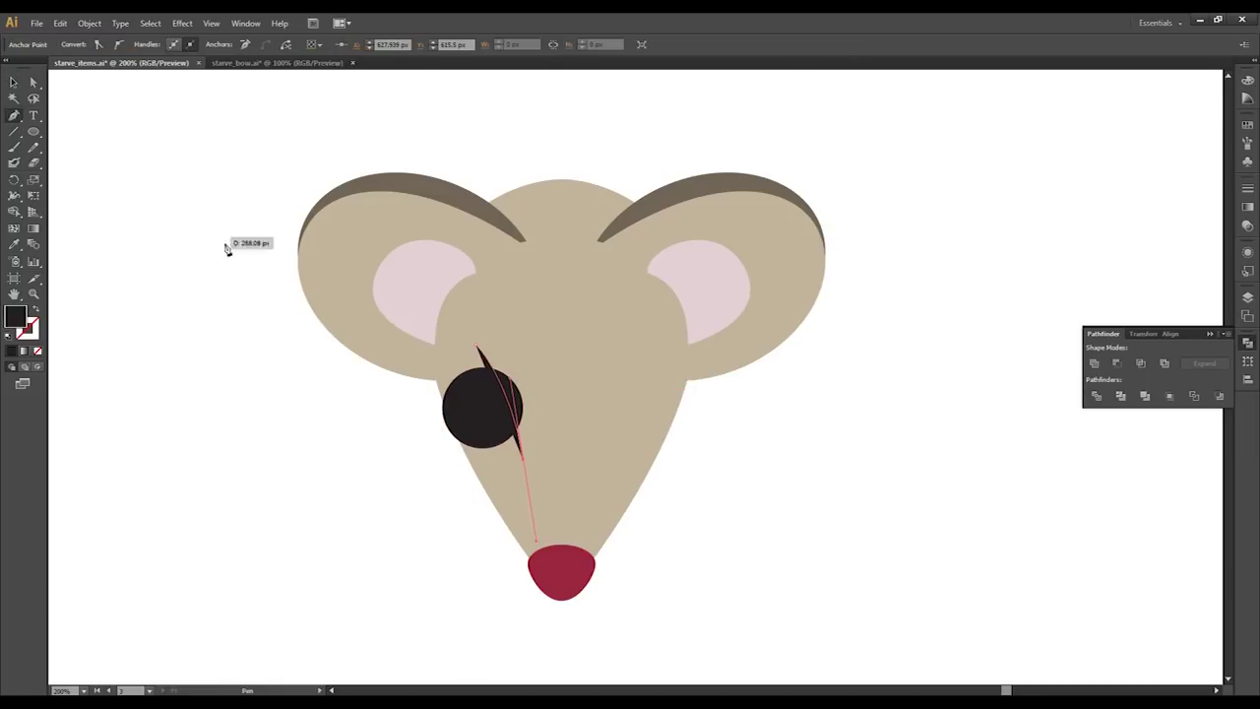
click(589, 481)
click(597, 400)
click(566, 340)
click(476, 344)
Subtract the Pen shape from the black circle and move the trimmed eye slightly inward
key(v)
shift+click(463, 403)
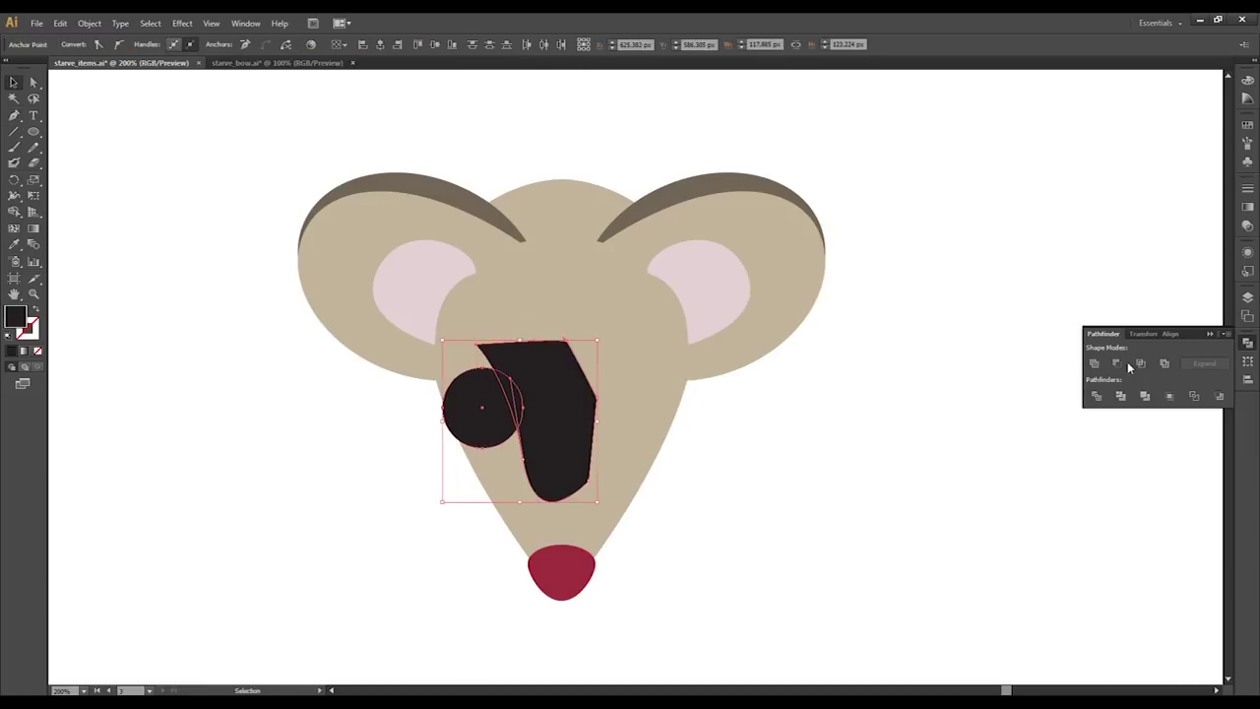
click(1118, 363)
key(ctrl+shift+a)
drag(448, 418, 461, 421)
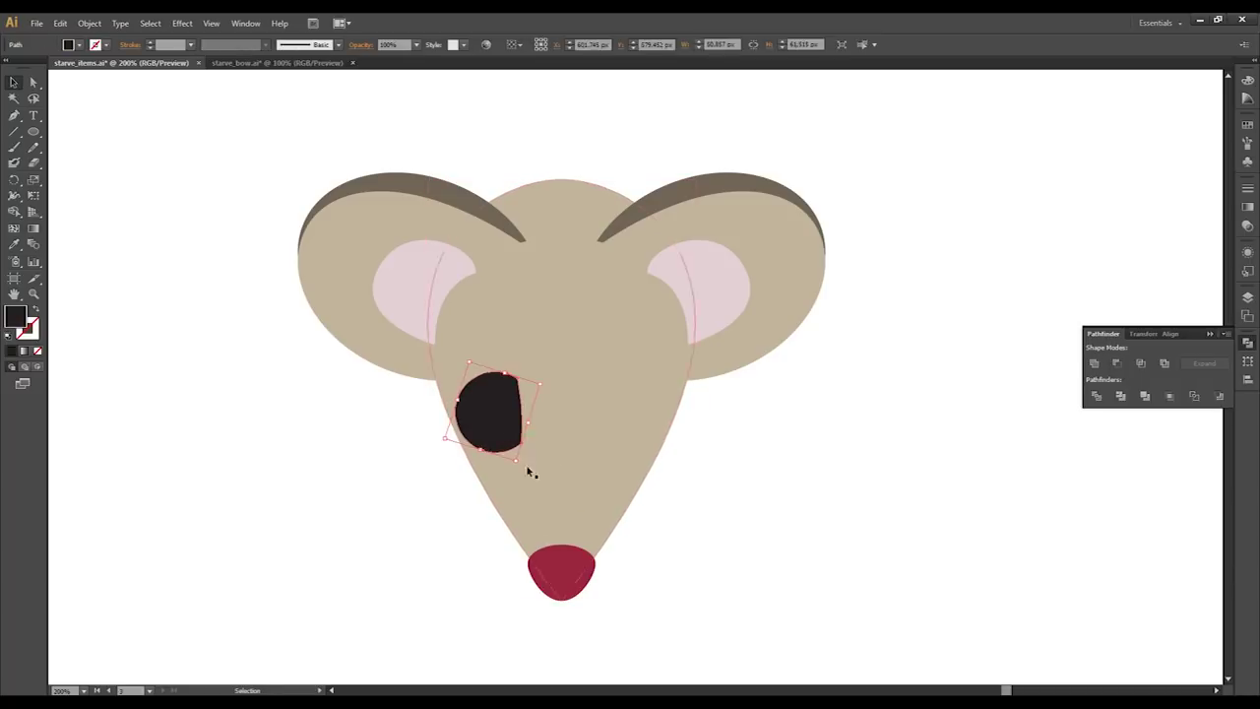
Add a highlight circle about 22 px wide in the upper part of the eye and fill it white (FFFFFF)
click(490, 398)
click(69, 44)
click(33, 67)
double_click(15, 315)
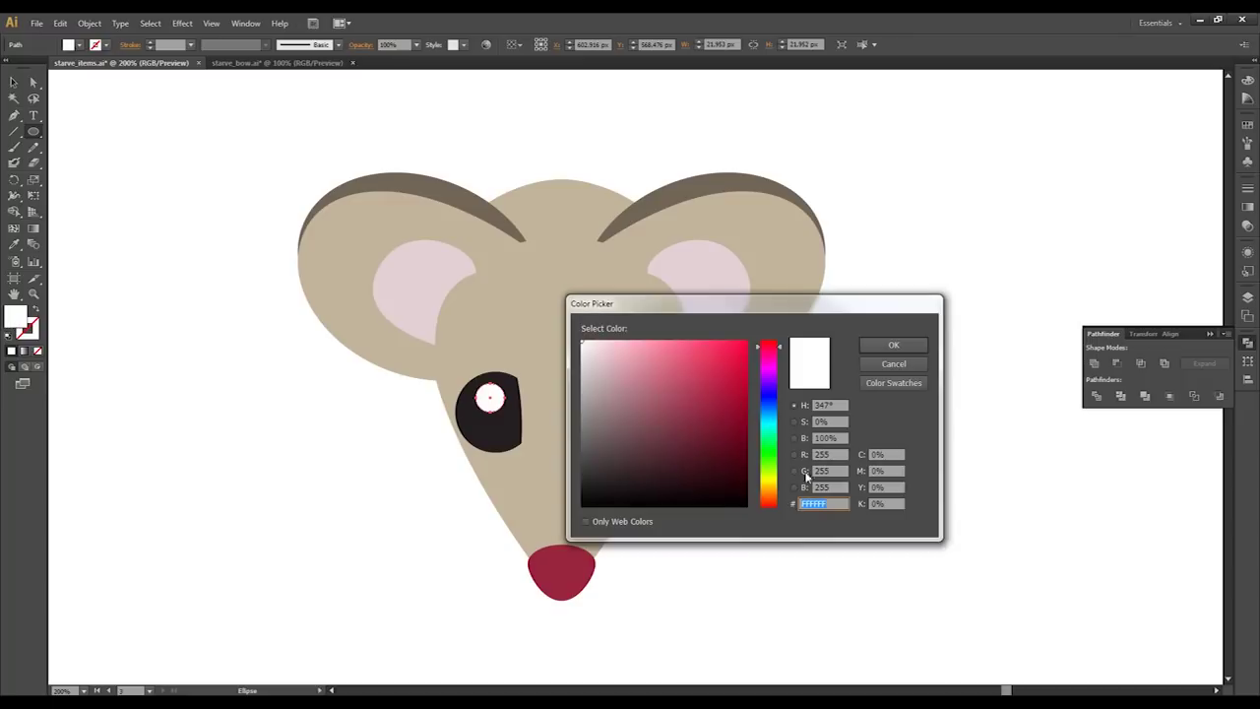
click(891, 346)
key(v)
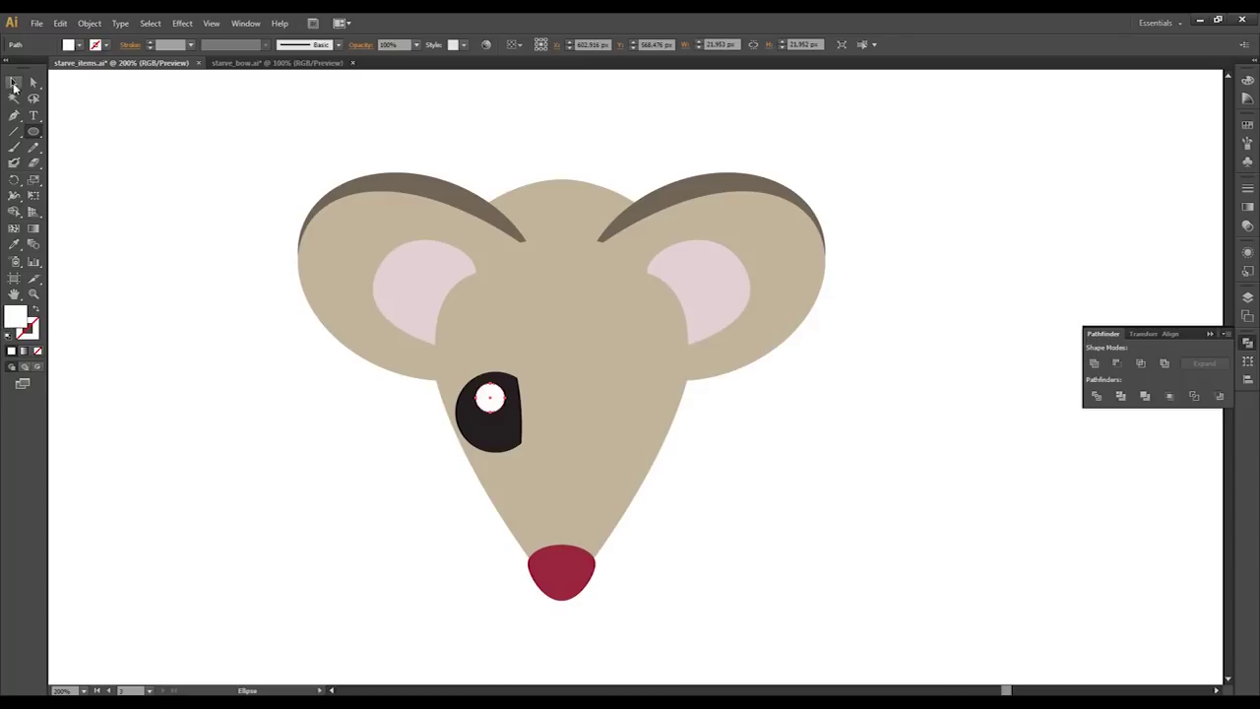
Duplicate the eye and its highlight onto the right half of the face and reflect the copy horizontally
click(453, 433)
key(v)
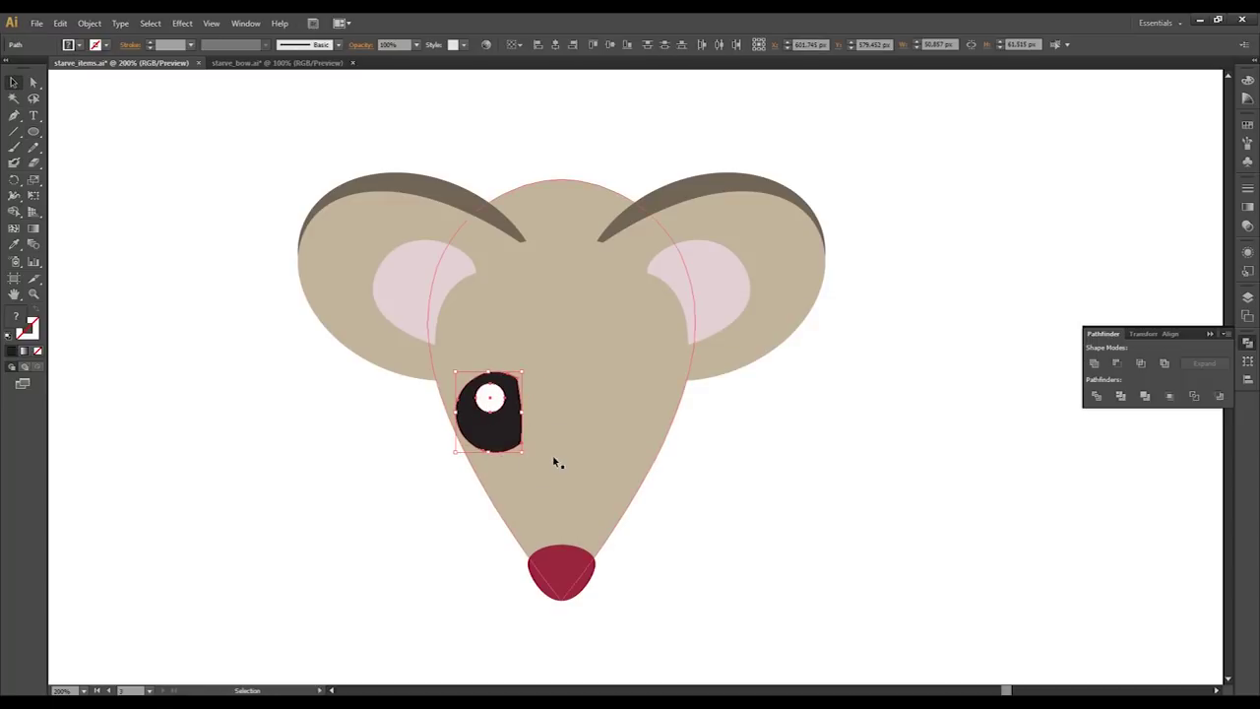
drag(497, 443, 620, 443)
right_click(616, 437)
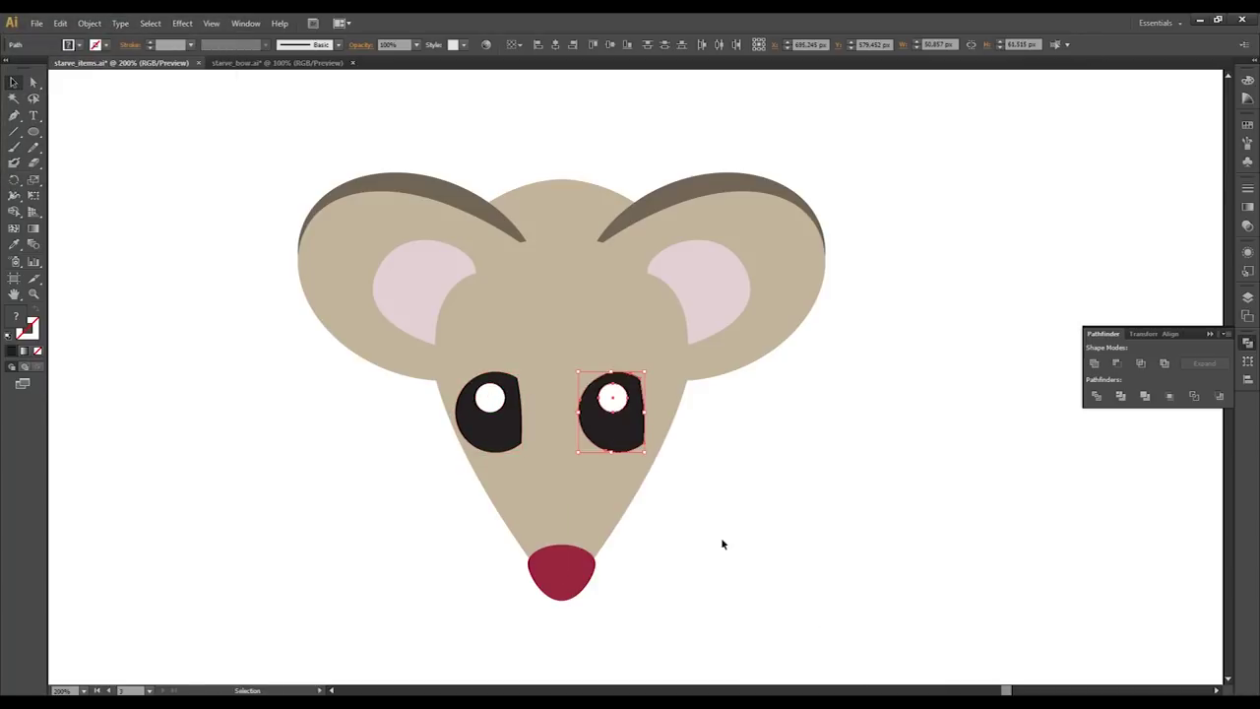
right_click(620, 424)
click(803, 638)
key(Return)
click(709, 541)
Group each eye with its white highlight and move the right eye outward to mirror the left one
drag(624, 438, 645, 439)
key(ctrl+z)
click(611, 400)
shift+click(615, 436)
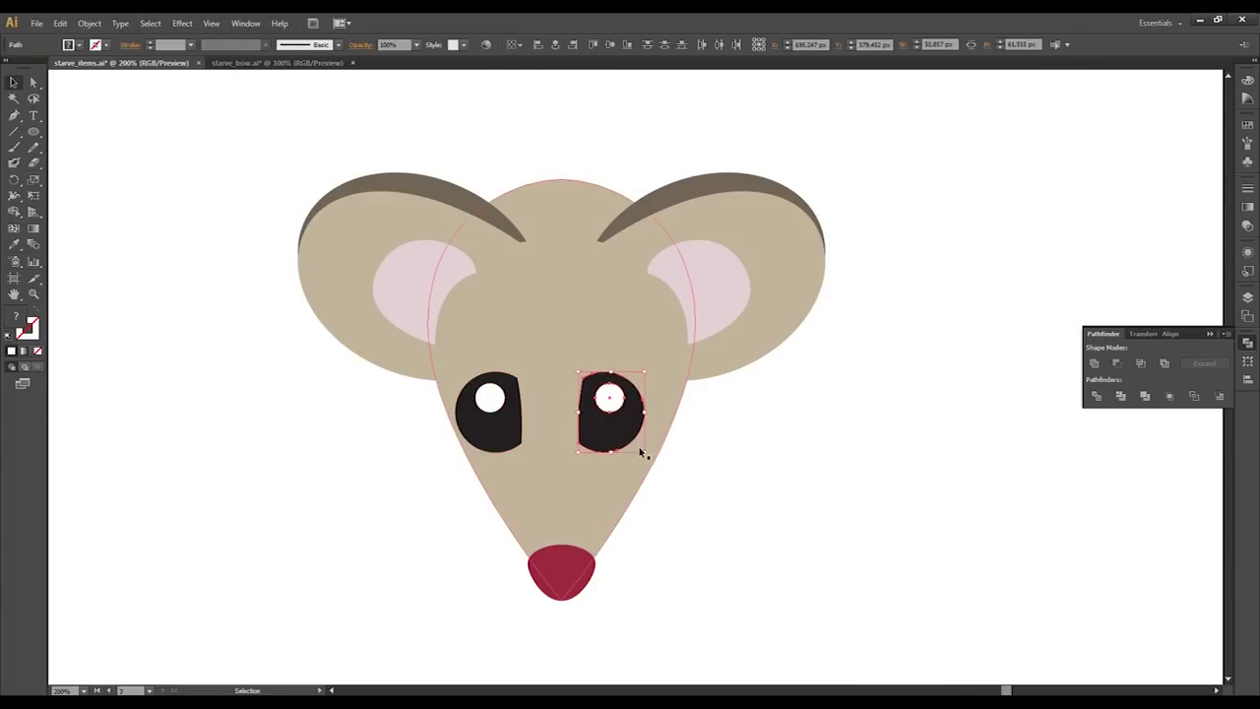
key(ctrl+g)
click(496, 400)
shift+click(501, 431)
key(ctrl+g)
drag(614, 431, 626, 430)
click(488, 425)
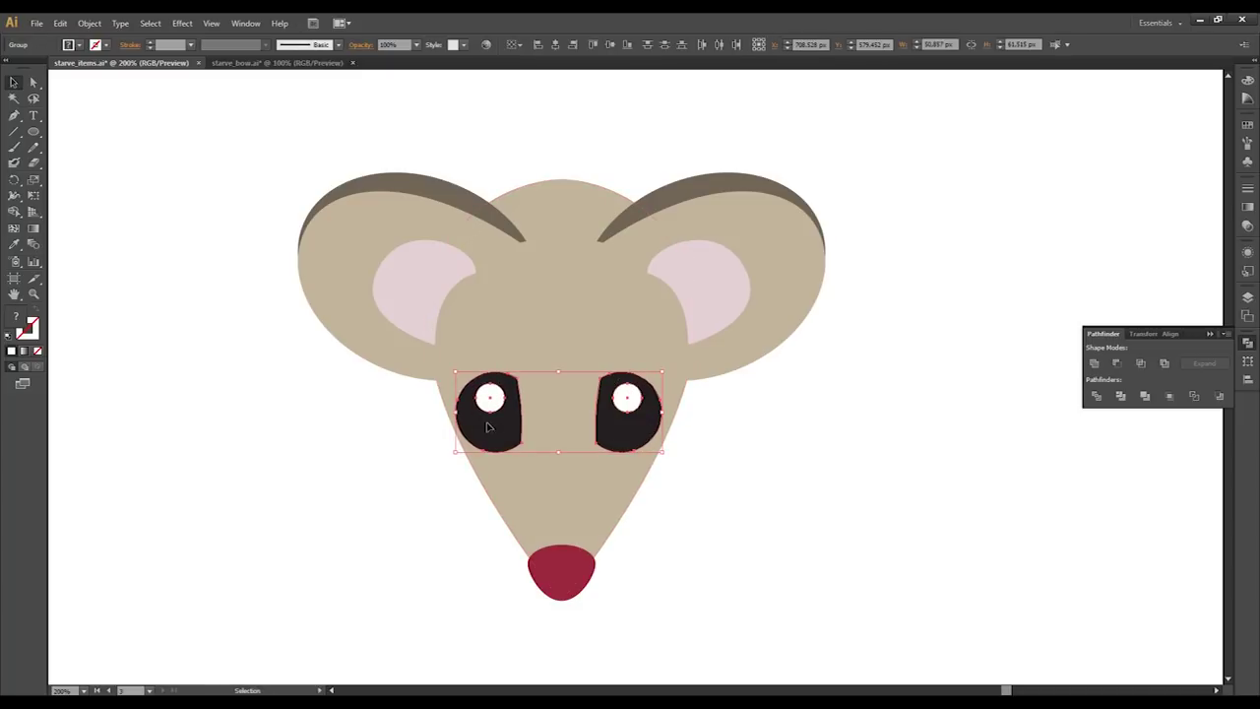
drag(497, 436, 501, 195)
key(ctrl+z)
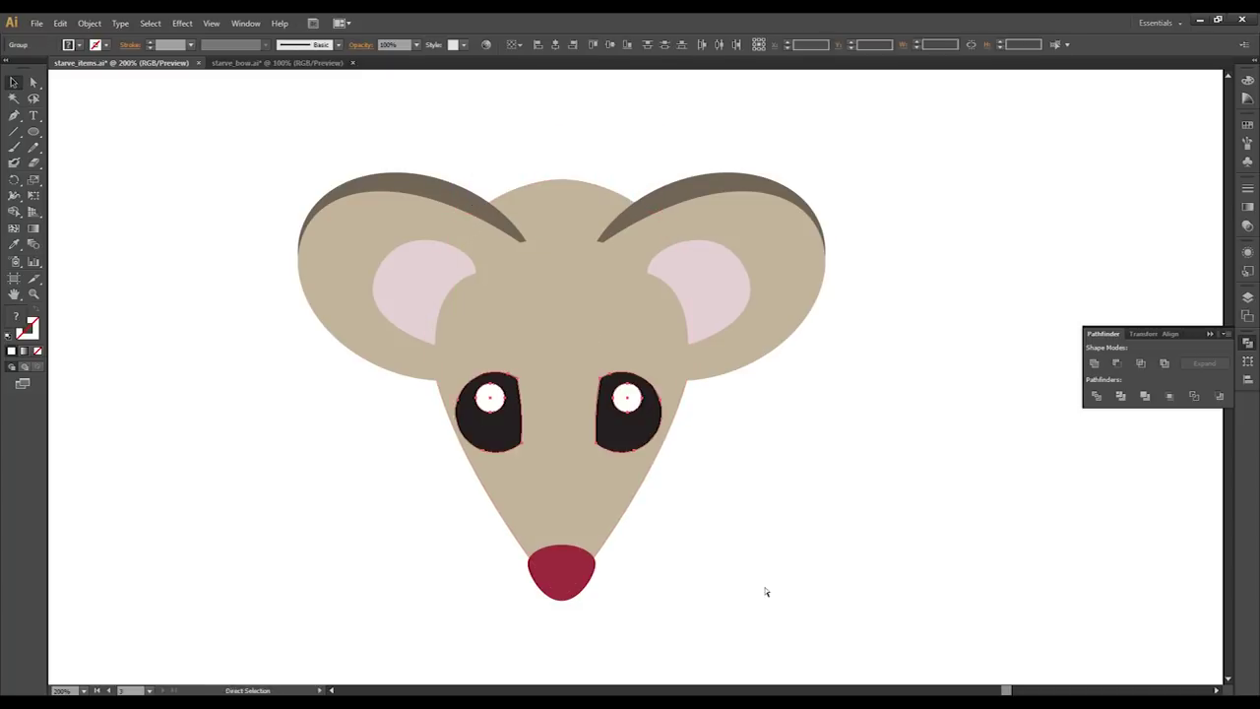
click(762, 473)
key(a)
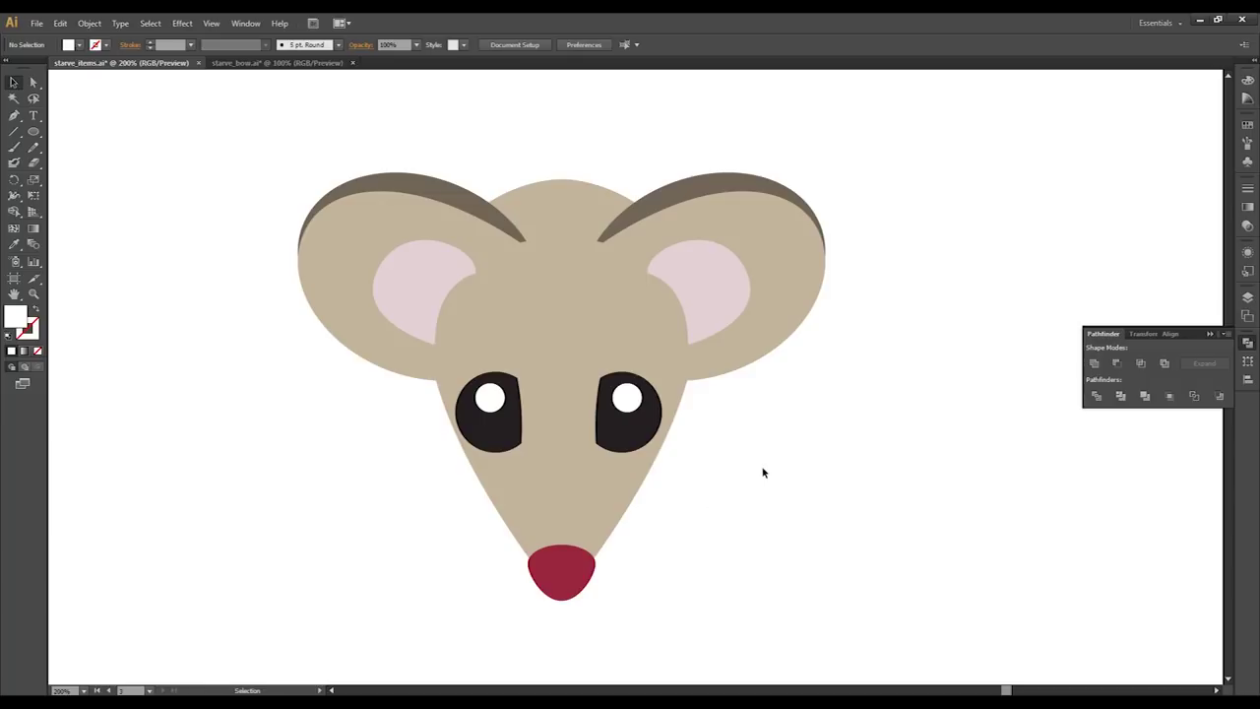
click(630, 425)
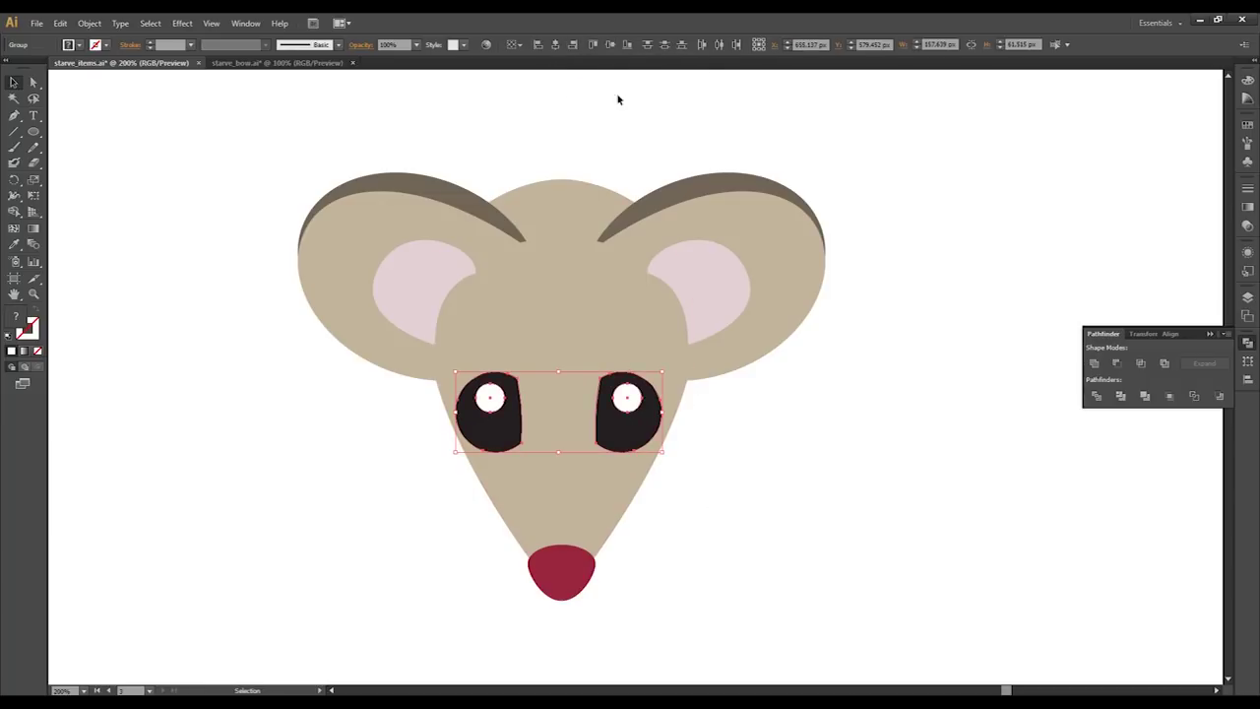
drag(345, 178, 347, 179)
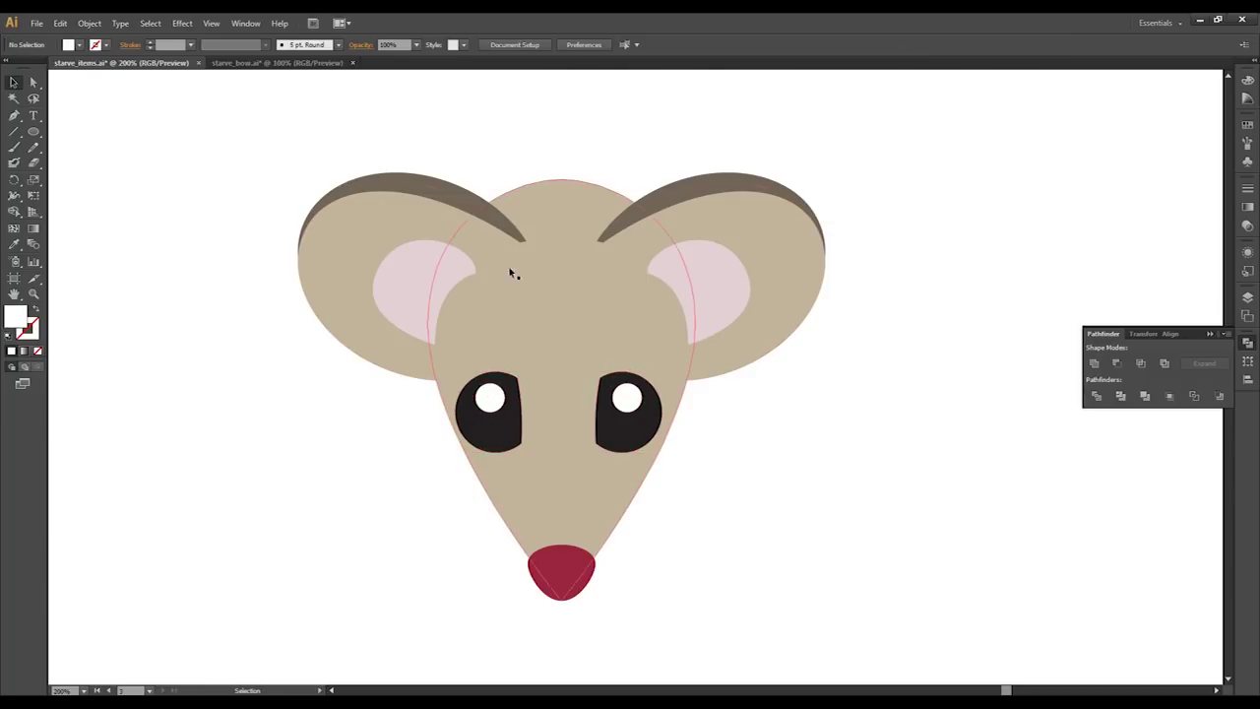
Remove the right ear and scale the left ear group down to about 151 px wide
click(403, 290)
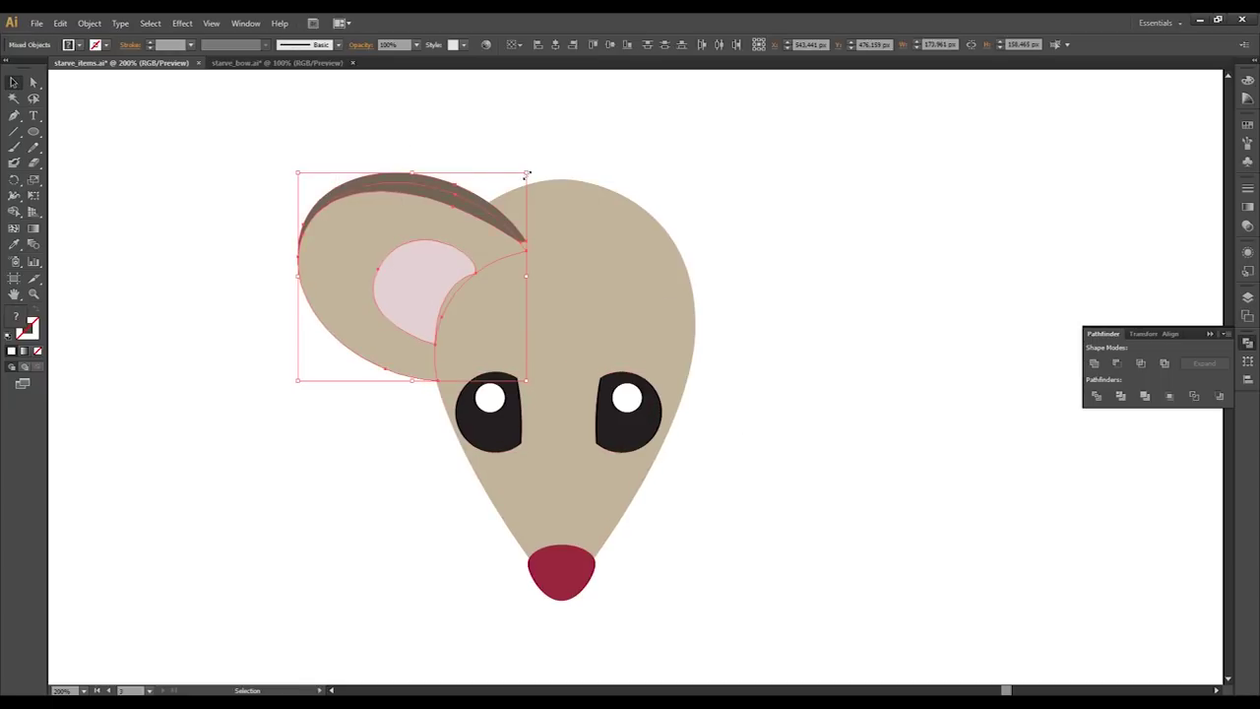
drag(528, 173, 497, 195)
click(301, 532)
Duplicate the smaller left ear to the right side, reflect it horizontally and place it symmetrically on the head
drag(384, 292, 737, 328)
right_click(738, 315)
mouse_move(846, 408)
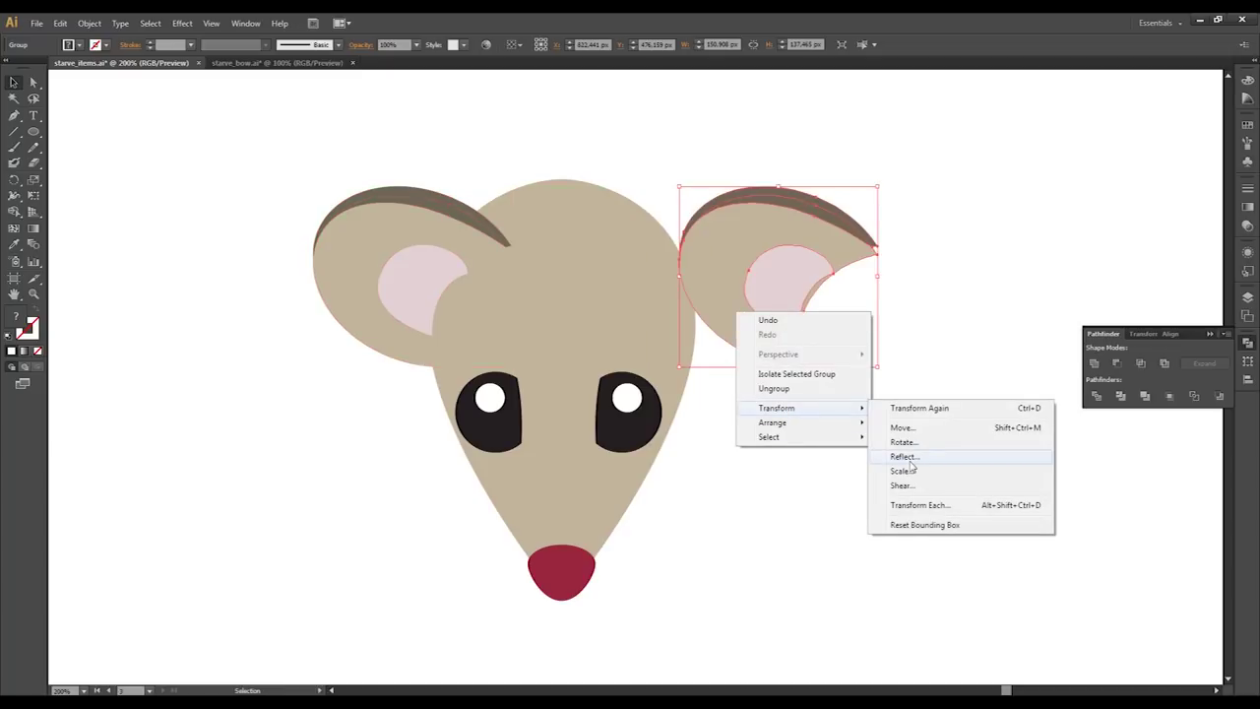
click(910, 460)
key(Return)
drag(829, 279, 730, 279)
click(752, 480)
click(784, 260)
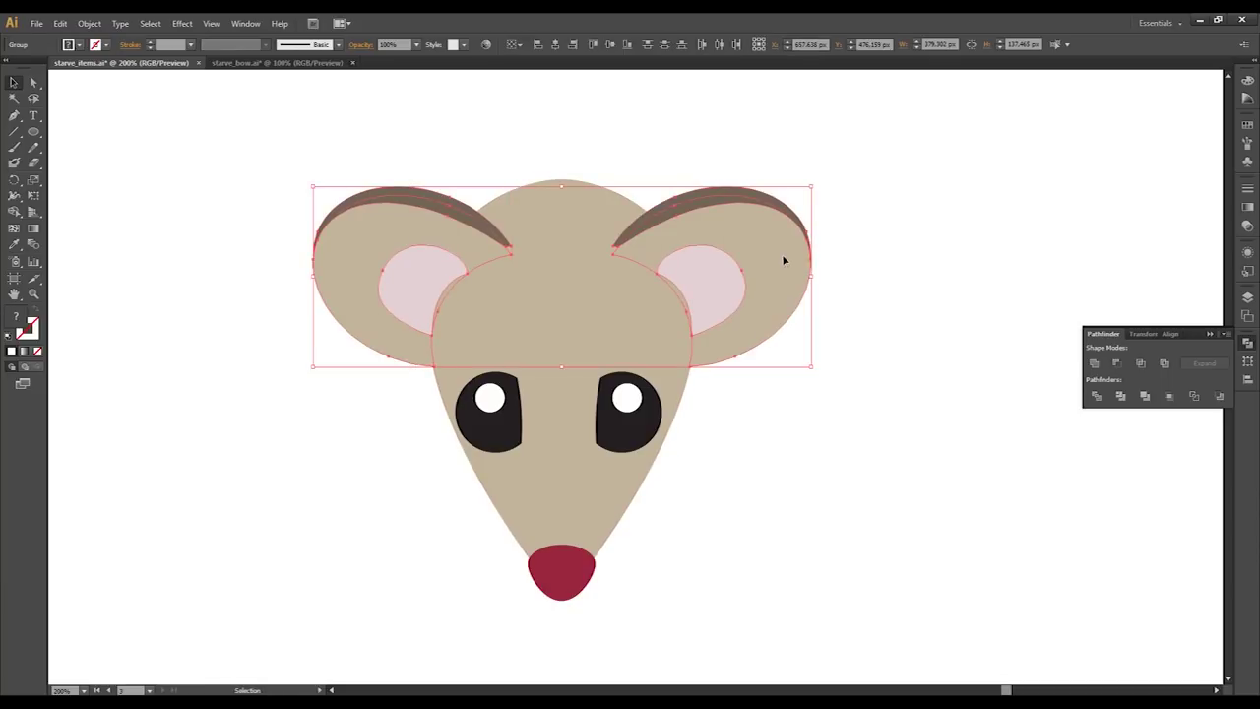
click(798, 437)
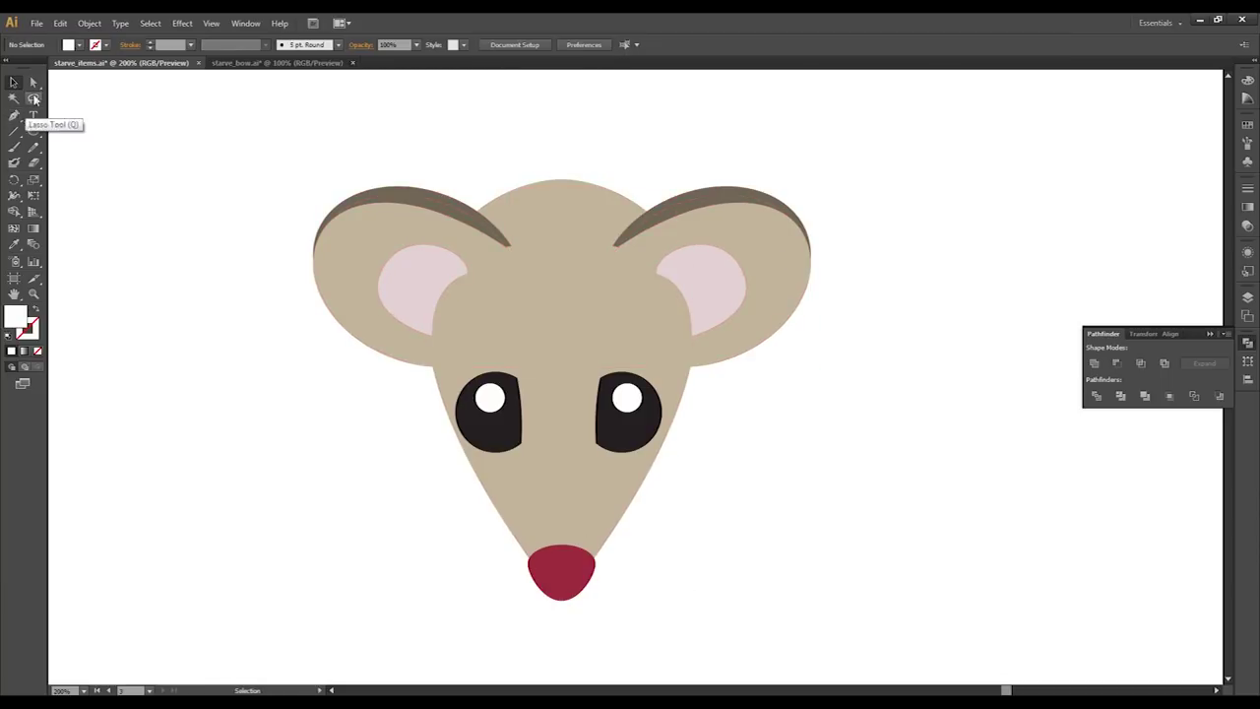
Recolour both pink inner-ear shapes to off-white F4ECE9
click(463, 230)
click(275, 165)
click(34, 83)
click(423, 287)
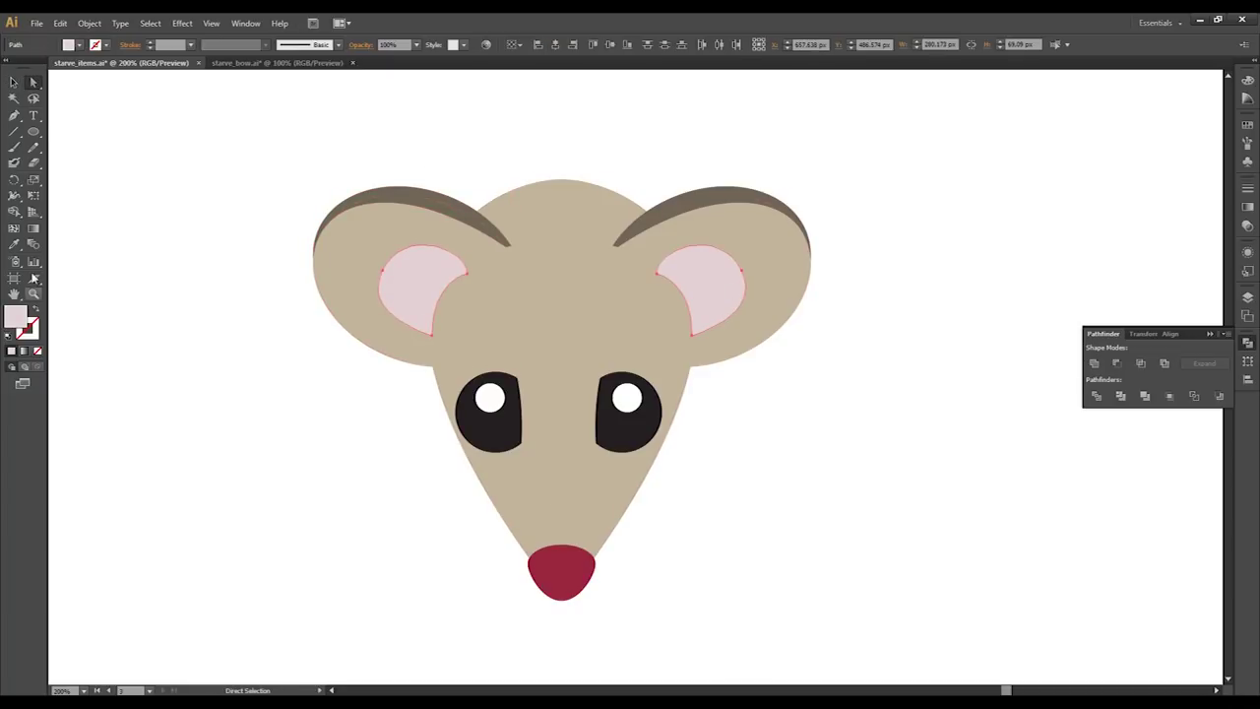
double_click(20, 315)
click(767, 486)
click(590, 347)
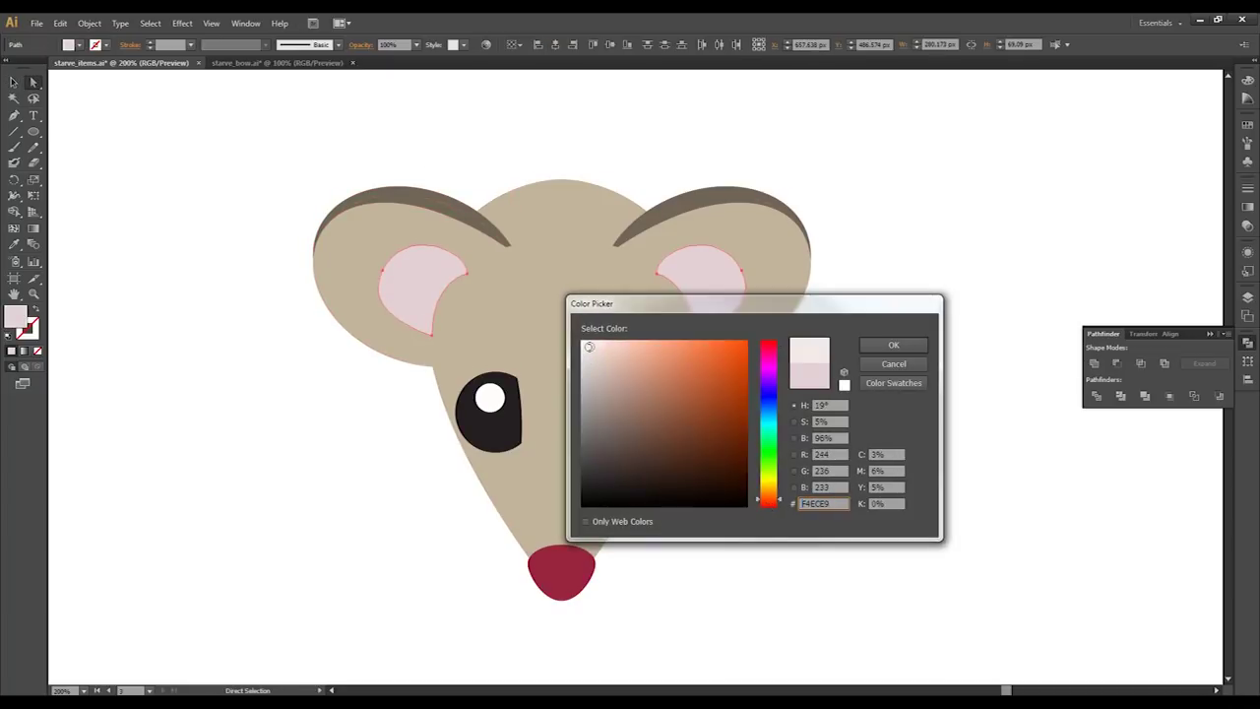
click(892, 344)
Select the two inner-ear shapes and recolour them light greyish beige
click(13, 85)
click(256, 187)
click(424, 292)
shift+click(712, 283)
click(265, 158)
click(33, 83)
click(409, 287)
click(409, 288)
double_click(16, 315)
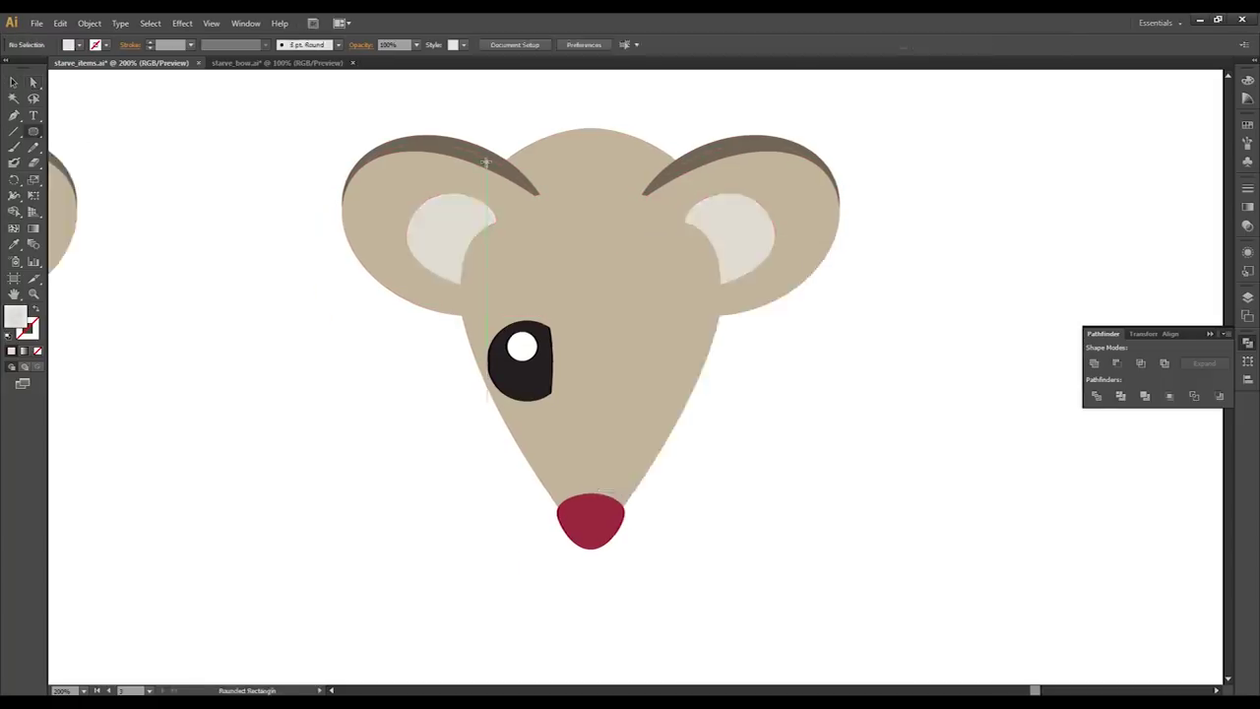
drag(553, 149, 630, 474)
key(ctrl+z)
drag(34, 131, 99, 161)
Draw a closed half-stripe with the Pen tool on the face's left half, from above the nose to the forehead
click(13, 116)
click(591, 456)
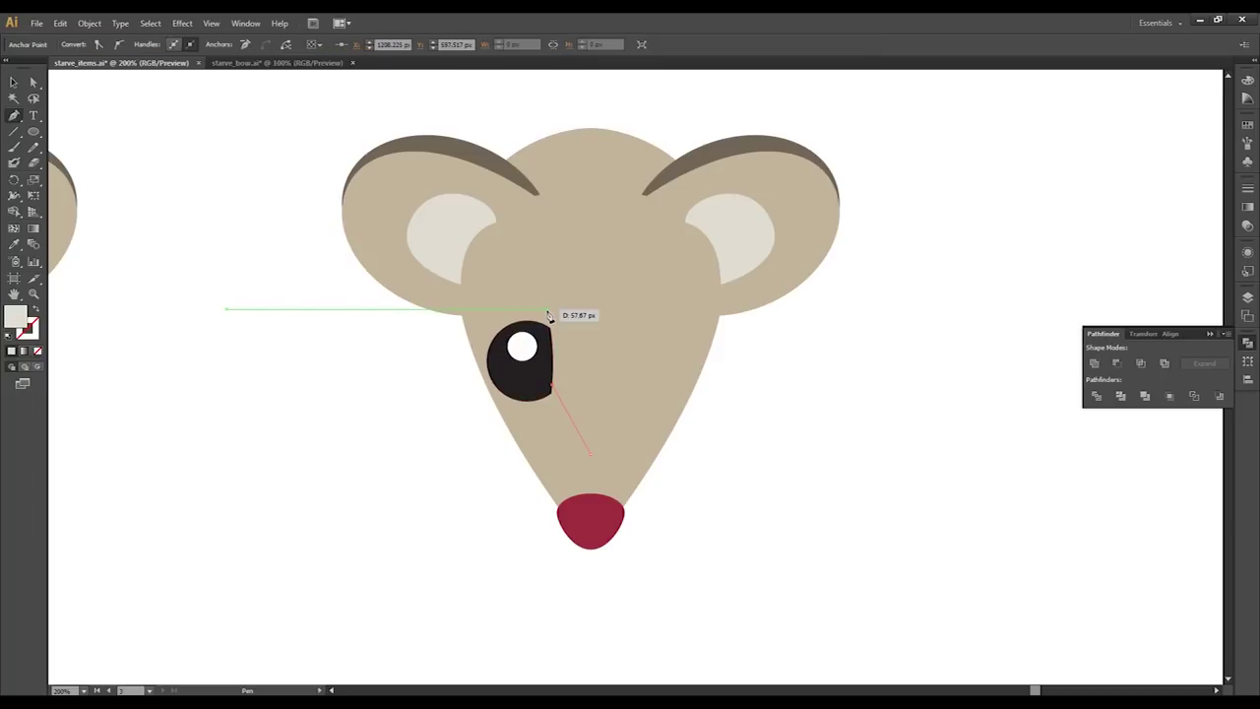
click(548, 268)
click(564, 160)
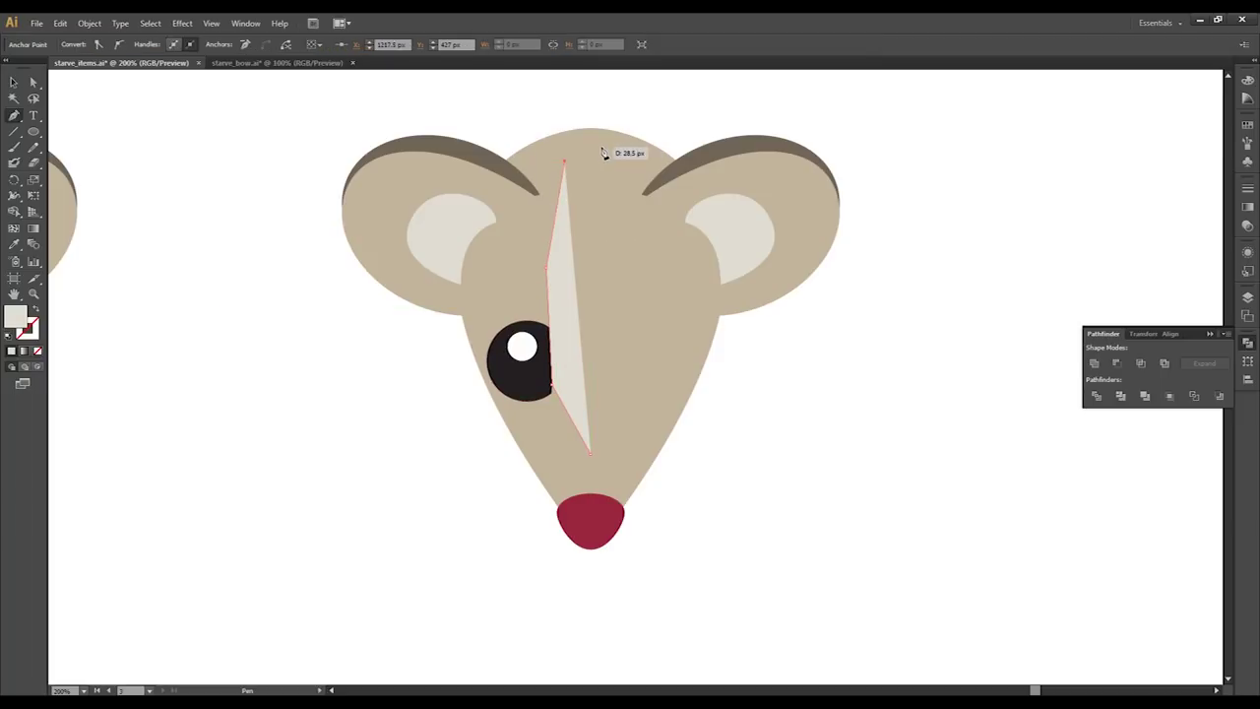
click(590, 149)
click(590, 454)
Move the other mouse head further left, away from the head being edited
drag(14, 116, 59, 163)
scroll(264, 258, down, 1)
click(14, 84)
scroll(214, 193, down, 2)
drag(157, 219, 316, 276)
drag(253, 323, 82, 323)
Curve the half-stripe's outer edge beside the eye and up towards the forehead
scroll(514, 307, up, 4)
click(516, 307)
click(455, 372)
click(34, 82)
scroll(413, 369, down, 1)
mouse_move(422, 387)
mouse_down()
mouse_move(440, 432)
mouse_move(426, 386)
mouse_up()
click(14, 115)
scroll(442, 399, up, 2)
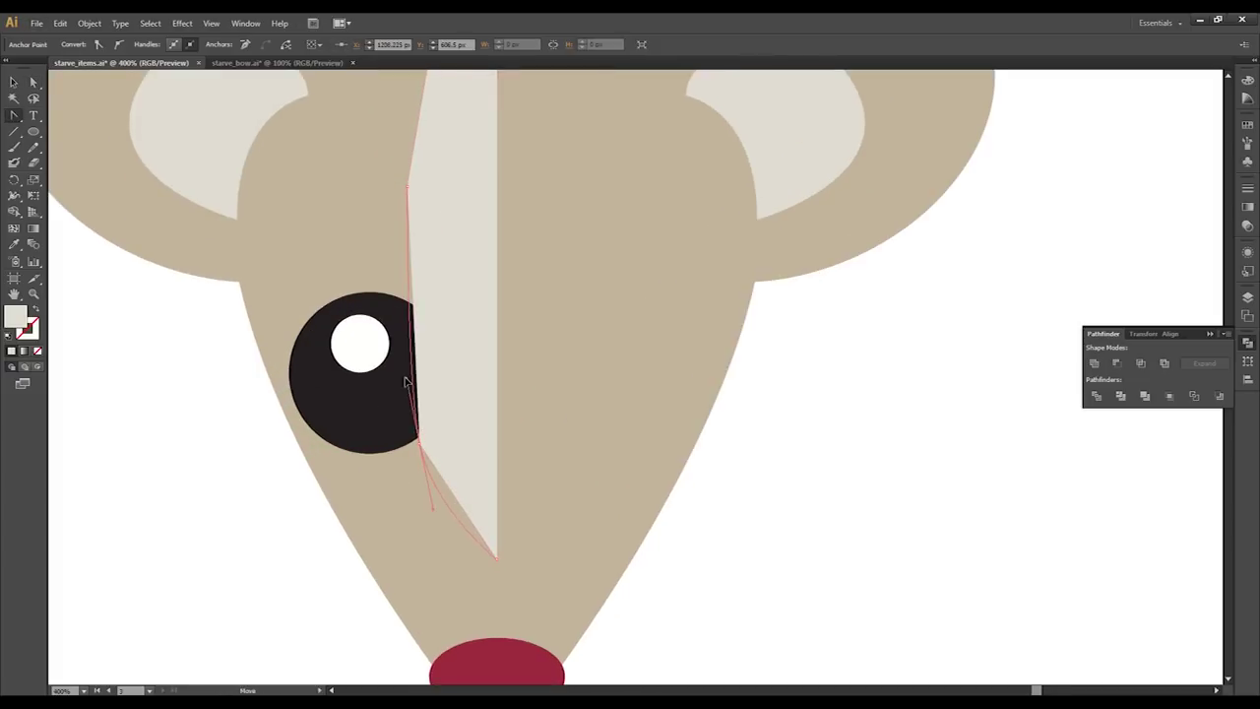
drag(408, 186, 392, 125)
scroll(445, 203, down, 1)
drag(450, 215, 427, 341)
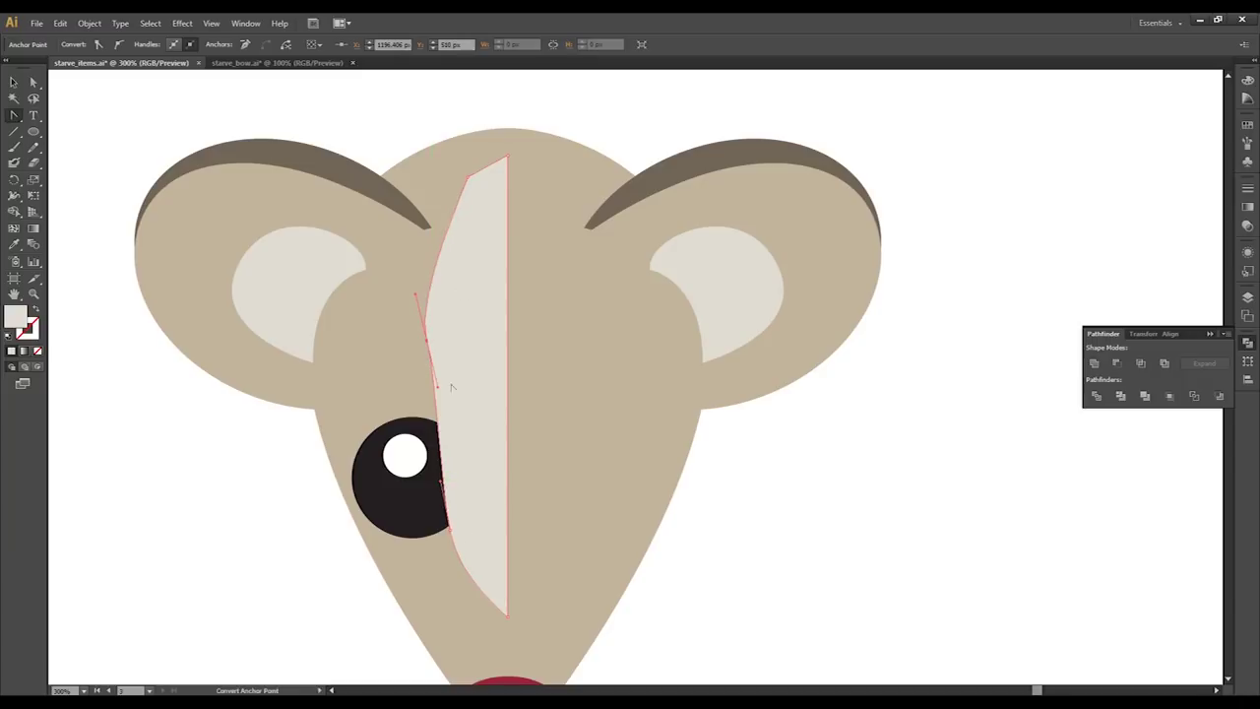
Round the half-stripe's upper end on the forehead
drag(468, 178, 453, 201)
drag(508, 156, 547, 155)
click(547, 155)
drag(467, 177, 450, 193)
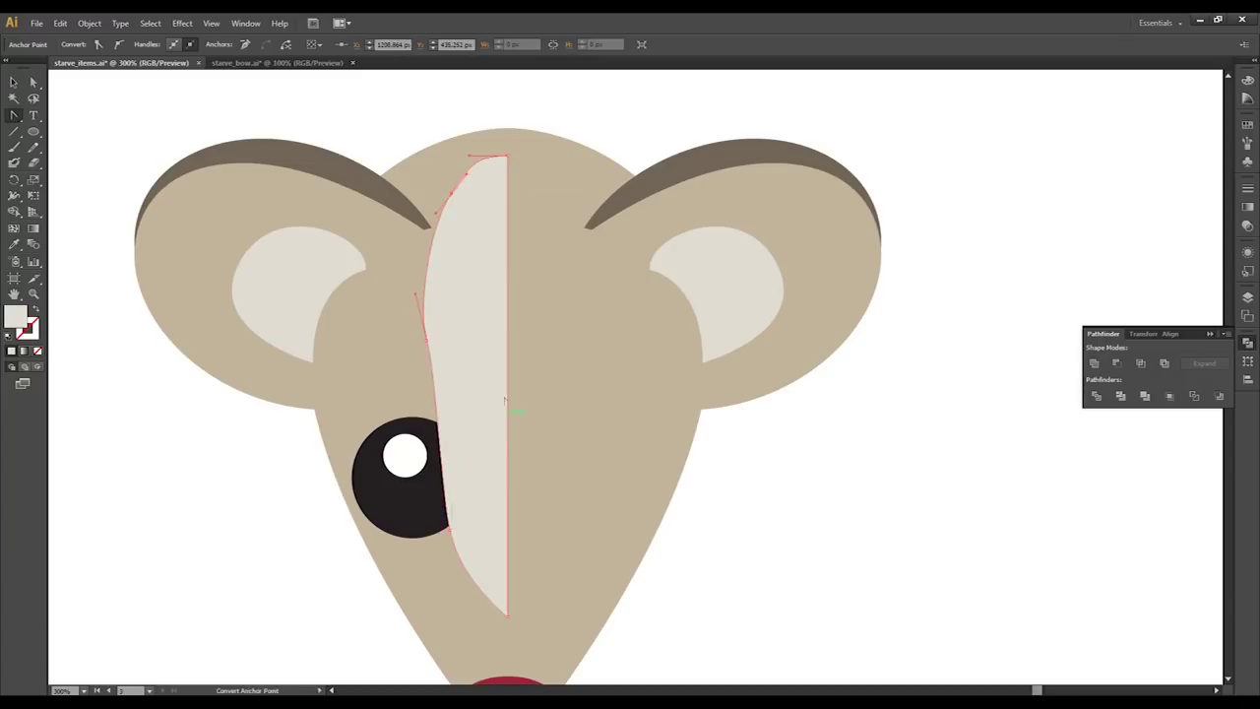
Bulge the half-stripe outward below the eye and extend its lower end into a tapered point above the nose
drag(506, 396, 502, 304)
drag(502, 524, 440, 525)
drag(444, 437, 437, 457)
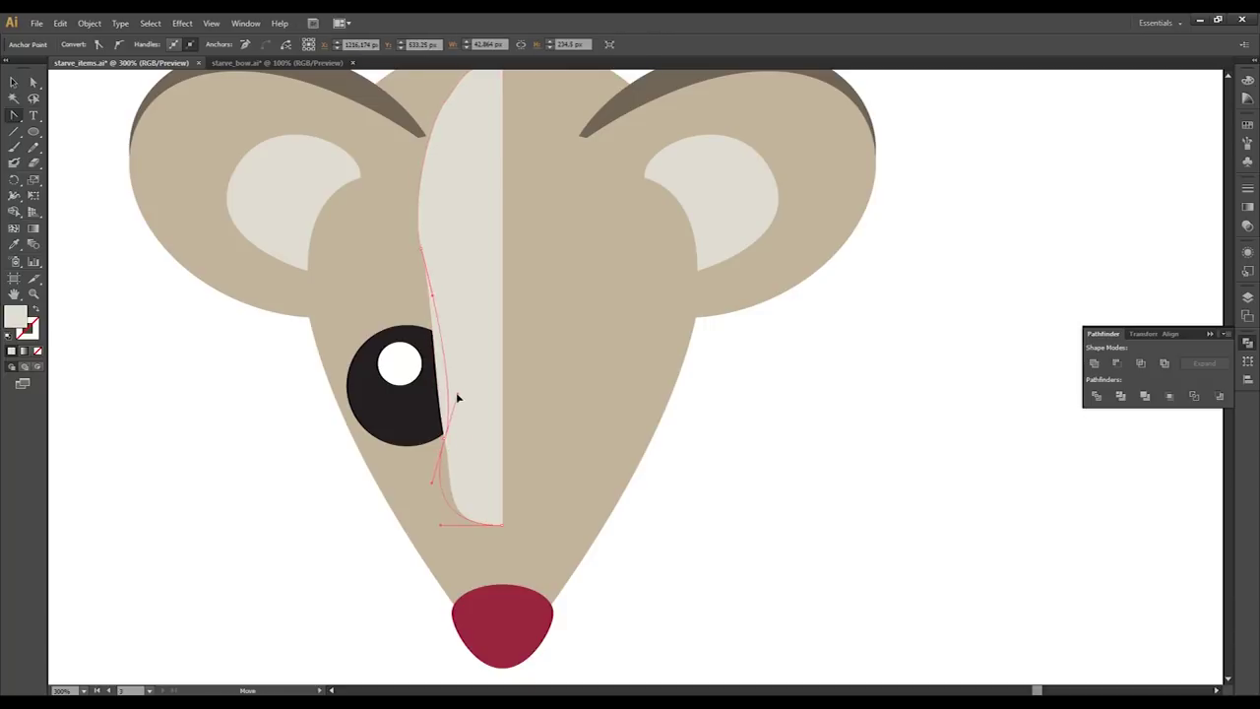
drag(457, 394, 456, 393)
drag(443, 437, 437, 437)
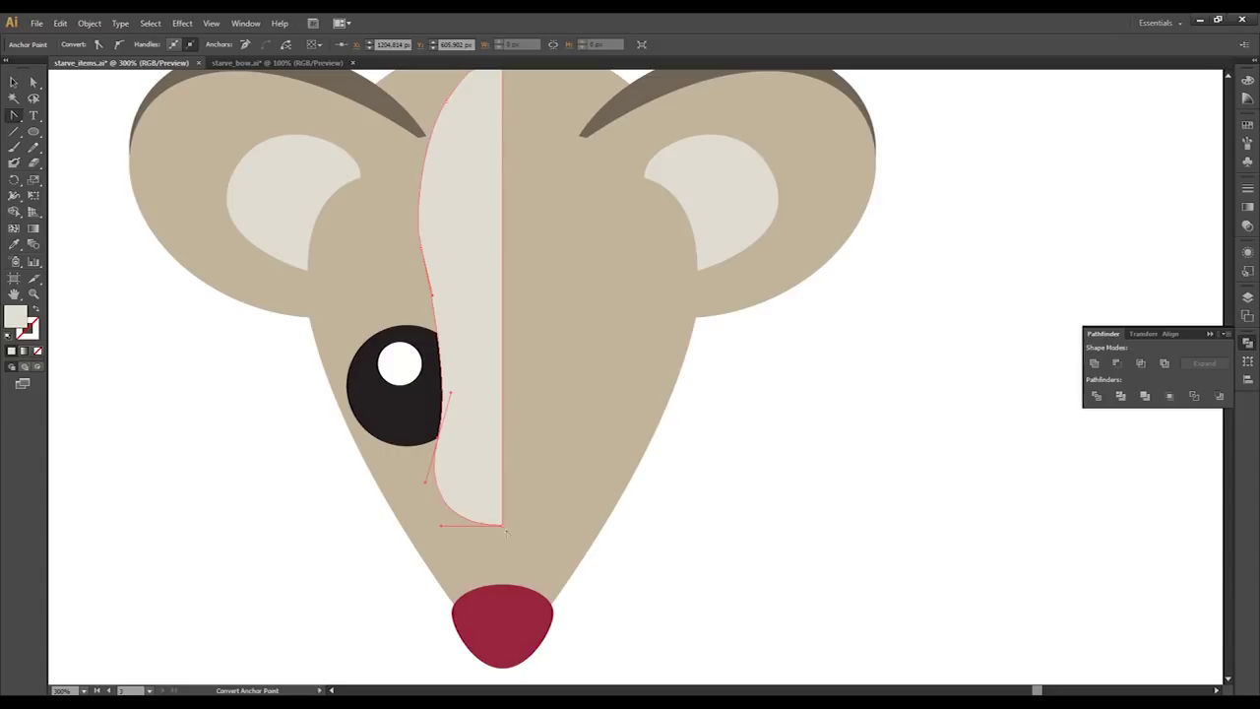
drag(502, 553, 502, 553)
drag(440, 553, 469, 536)
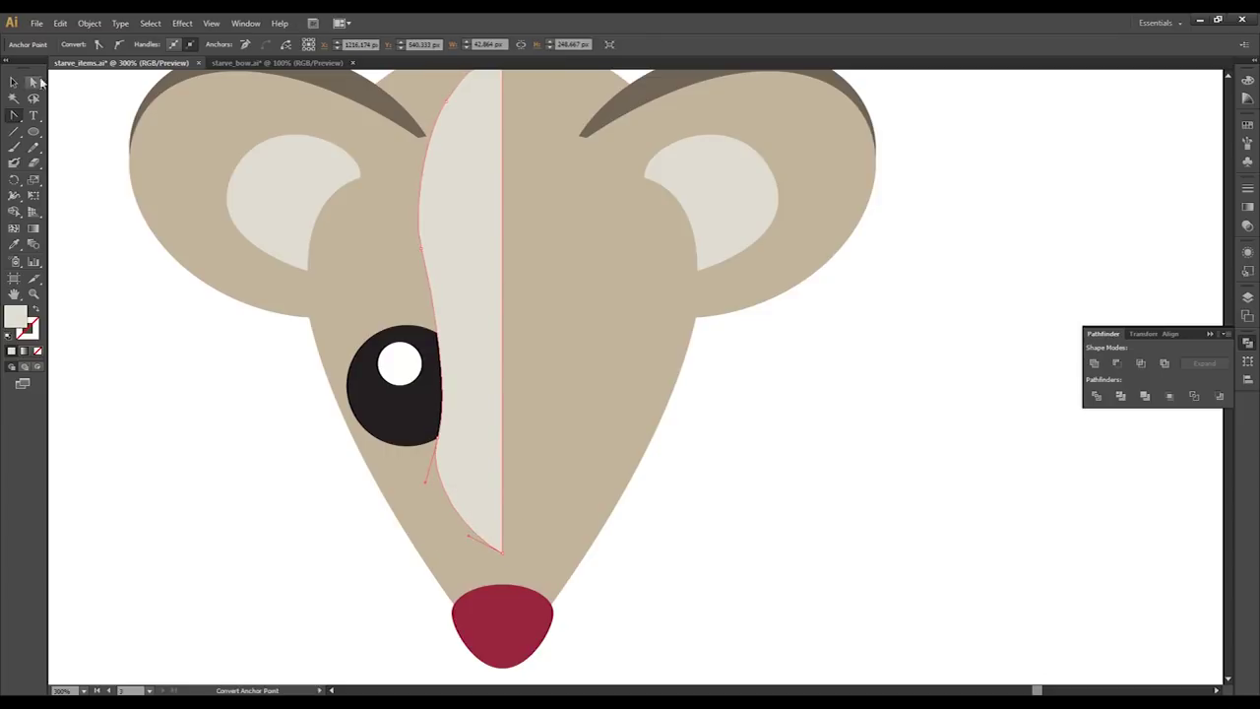
Duplicate the half-stripe to the right of the original
click(15, 83)
click(91, 162)
scroll(388, 453, down, 1)
drag(452, 417, 525, 418)
right_click(526, 417)
mouse_move(596, 590)
click(738, 612)
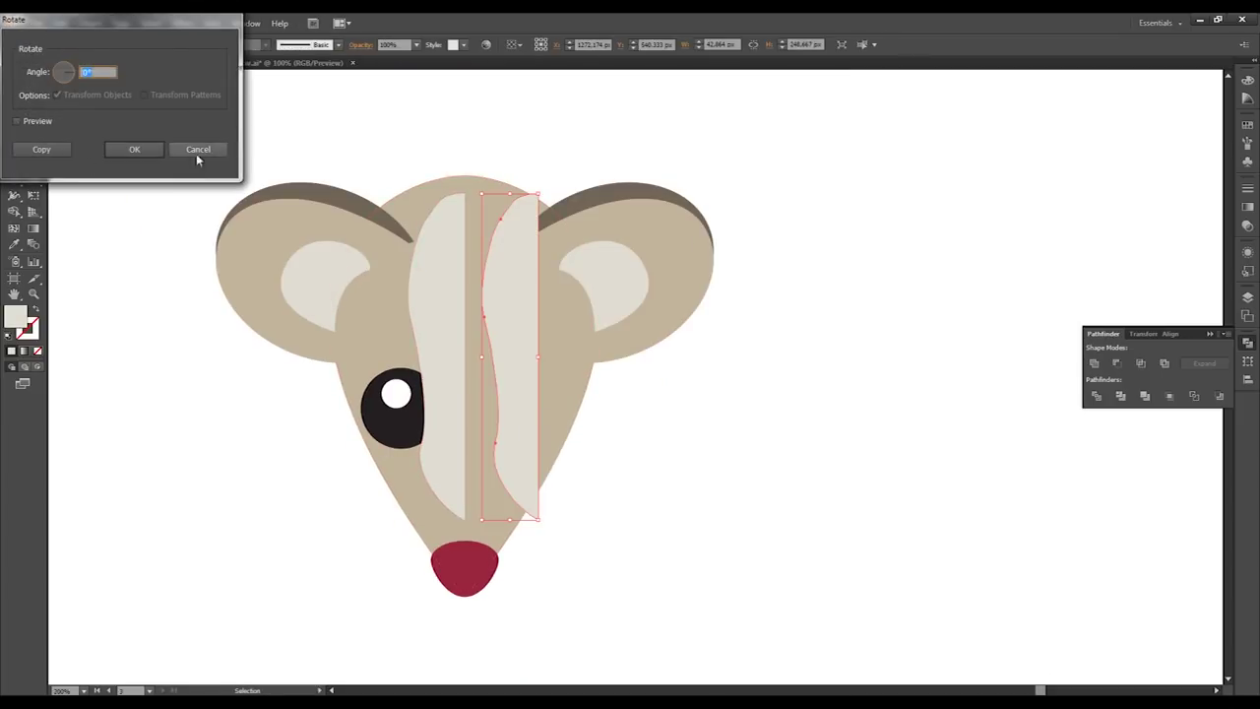
click(191, 147)
Reflect the half-stripe copy horizontally and butt its straight edge against the original's
right_click(527, 387)
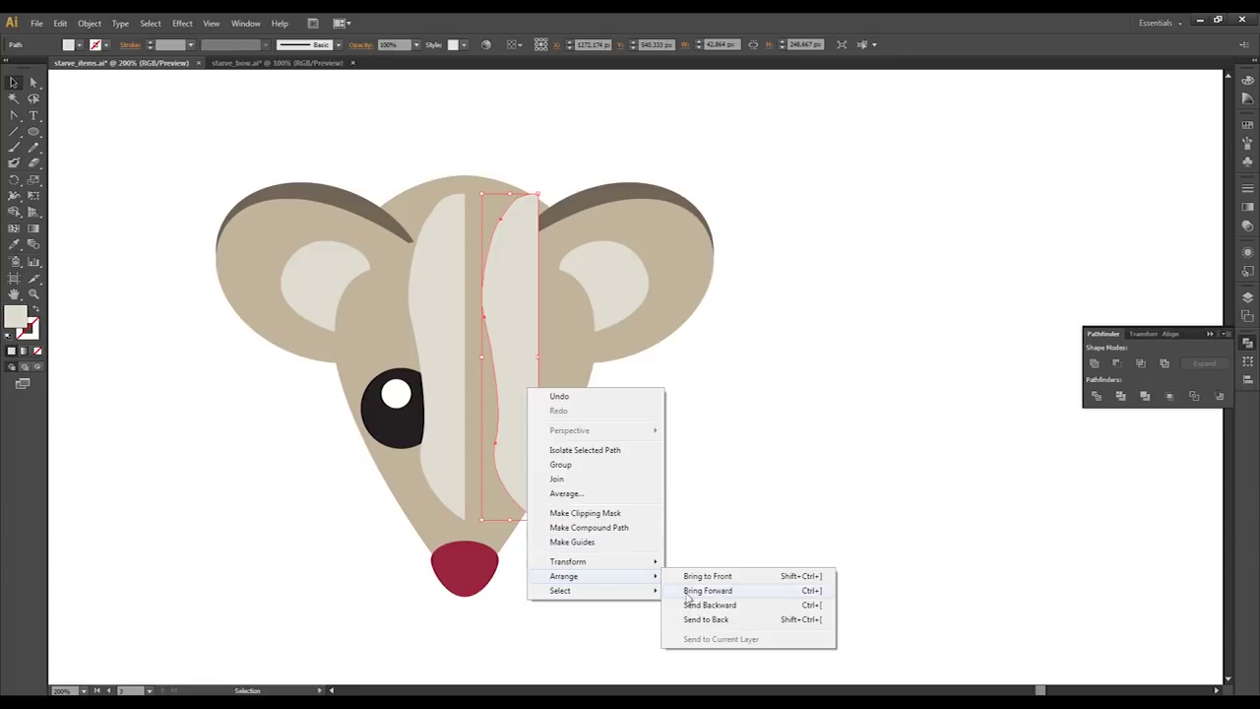
click(717, 609)
key(Return)
drag(513, 412, 495, 411)
click(733, 527)
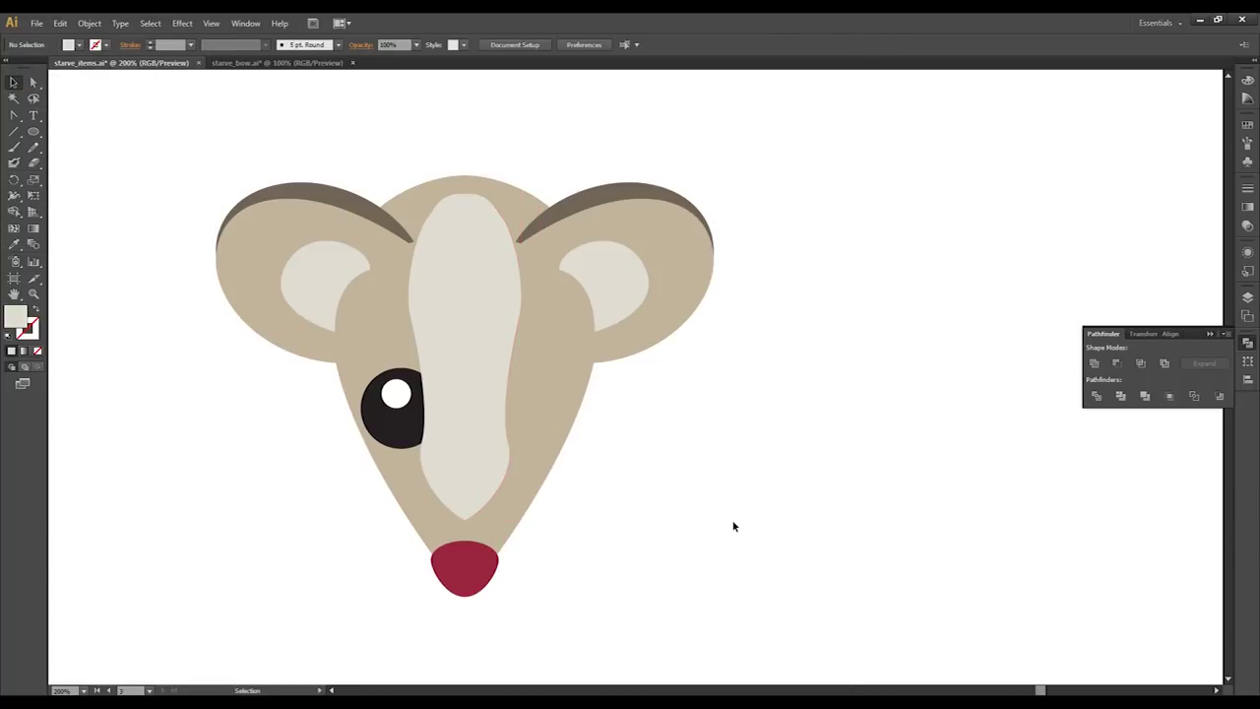
Duplicate the left eye to the right side of the stripe and reflect the copy horizontally
right_click(560, 421)
drag(394, 421, 526, 413)
mouse_move(635, 519)
click(739, 565)
key(Return)
click(664, 546)
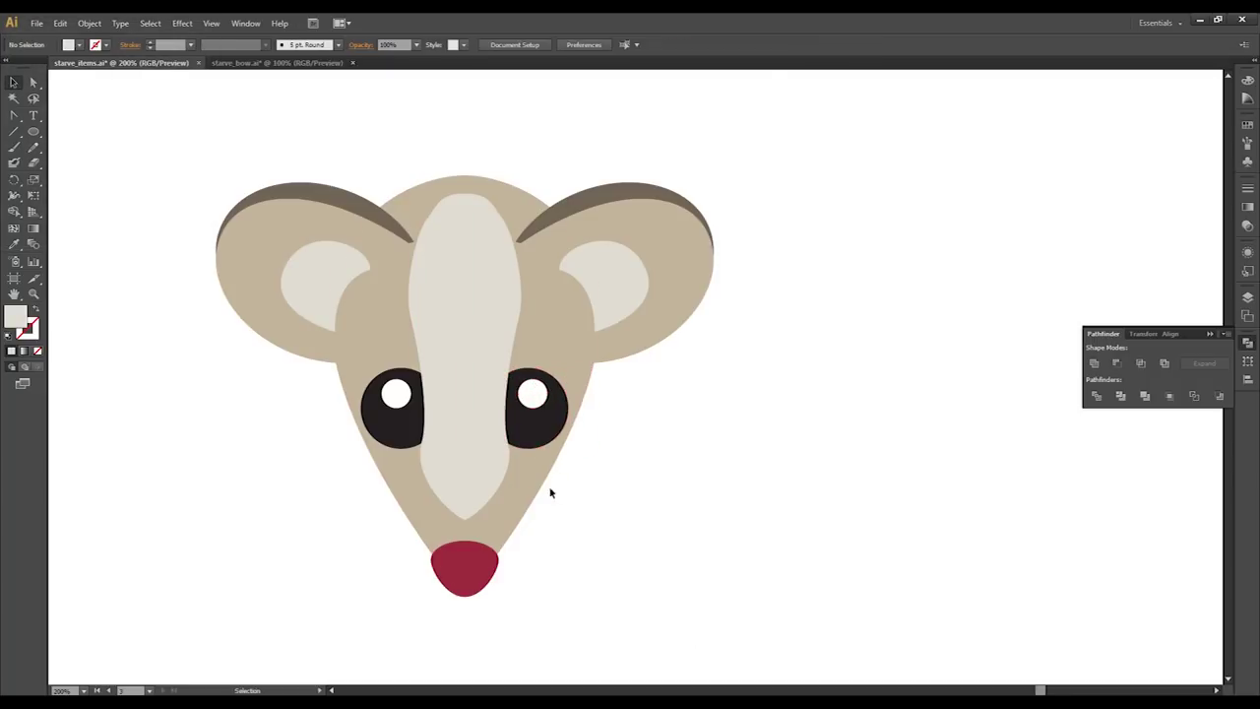
Fill the head and both ears of the wide-striped copy with pale warm grey CECAC2
scroll(548, 473, up, 1)
scroll(688, 512, down, 2)
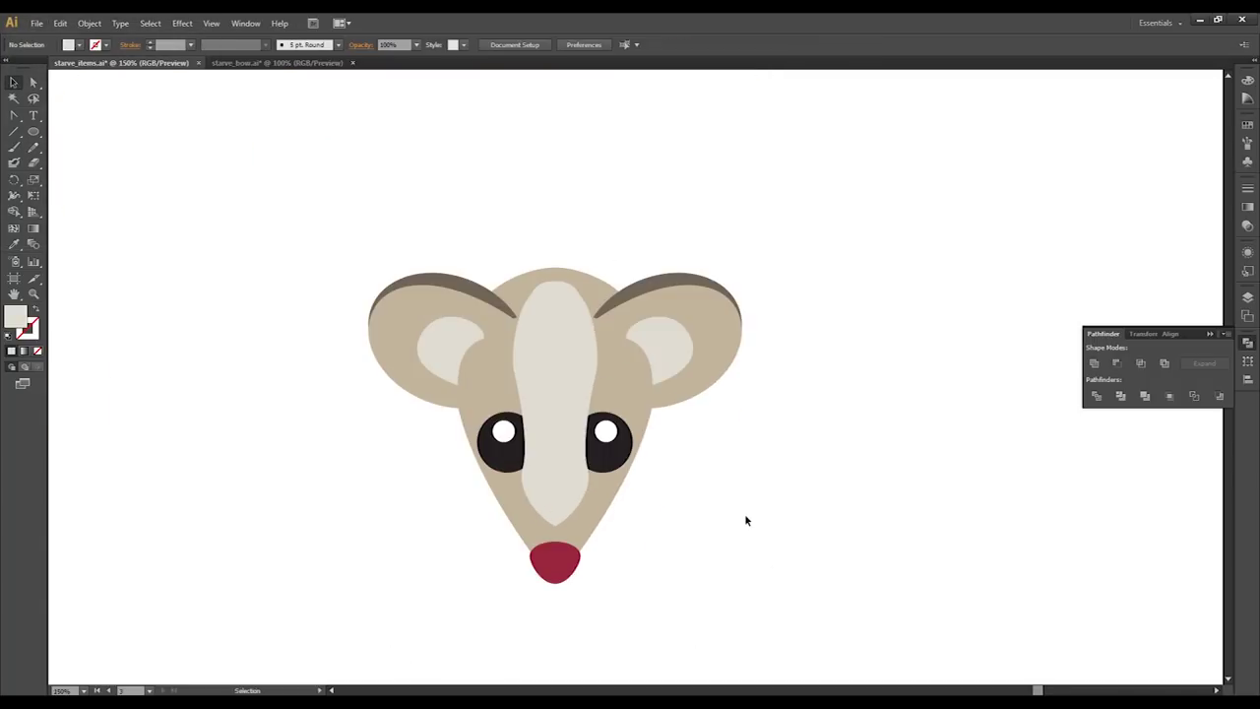
scroll(745, 520, down, 2)
scroll(738, 534, up, 3)
click(588, 312)
shift+click(305, 289)
key(a)
click(216, 282)
click(591, 307)
double_click(15, 315)
drag(758, 359, 744, 382)
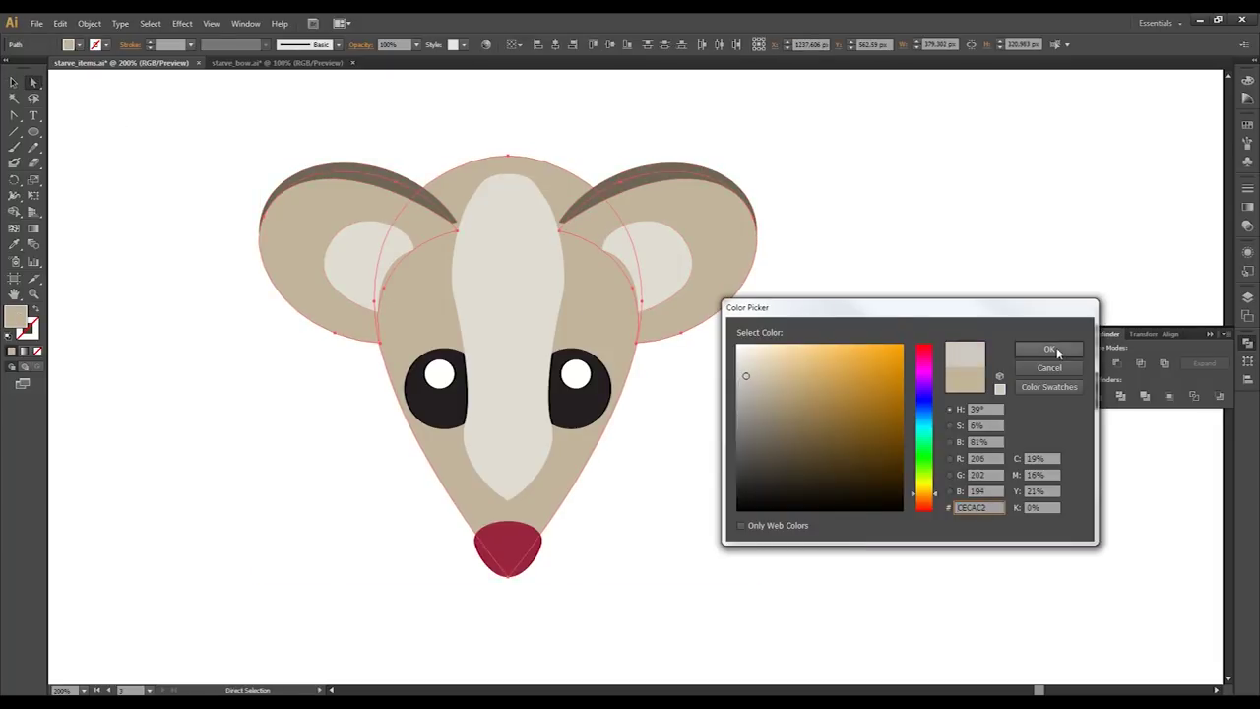
click(1049, 349)
Refine the fill of the head and ears to a more neutral grey, BAB9B6
double_click(15, 317)
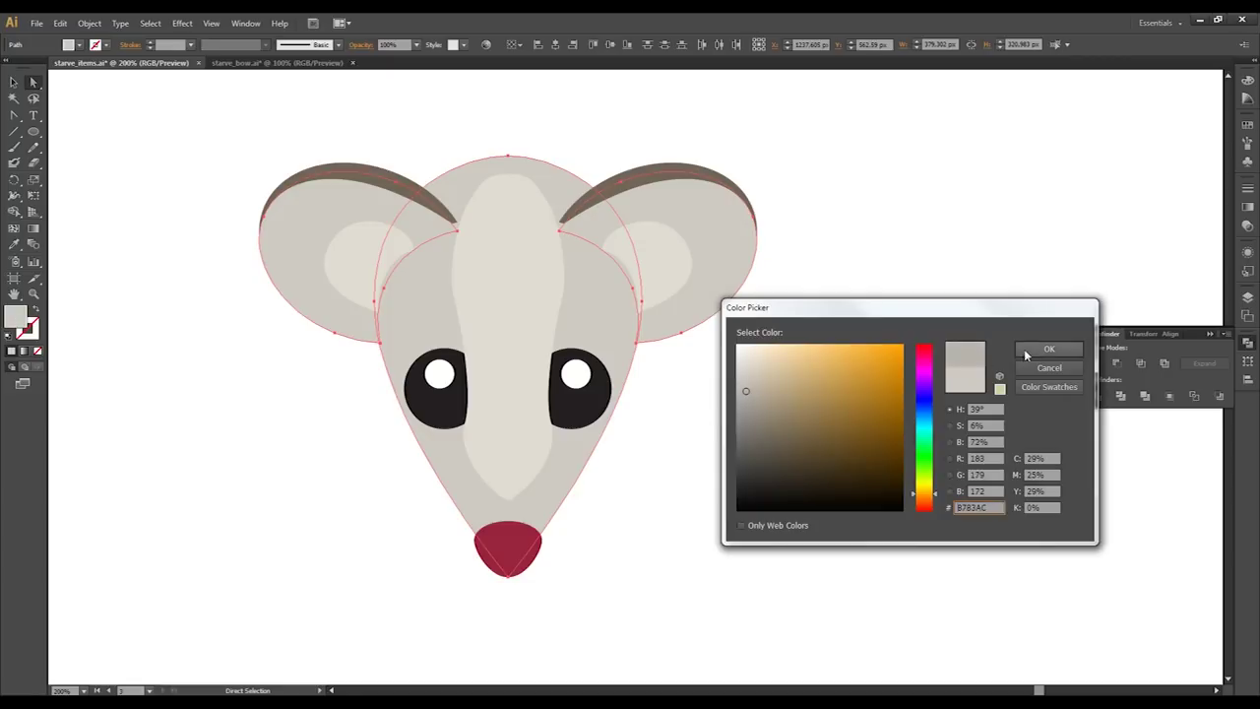
click(1025, 354)
double_click(17, 317)
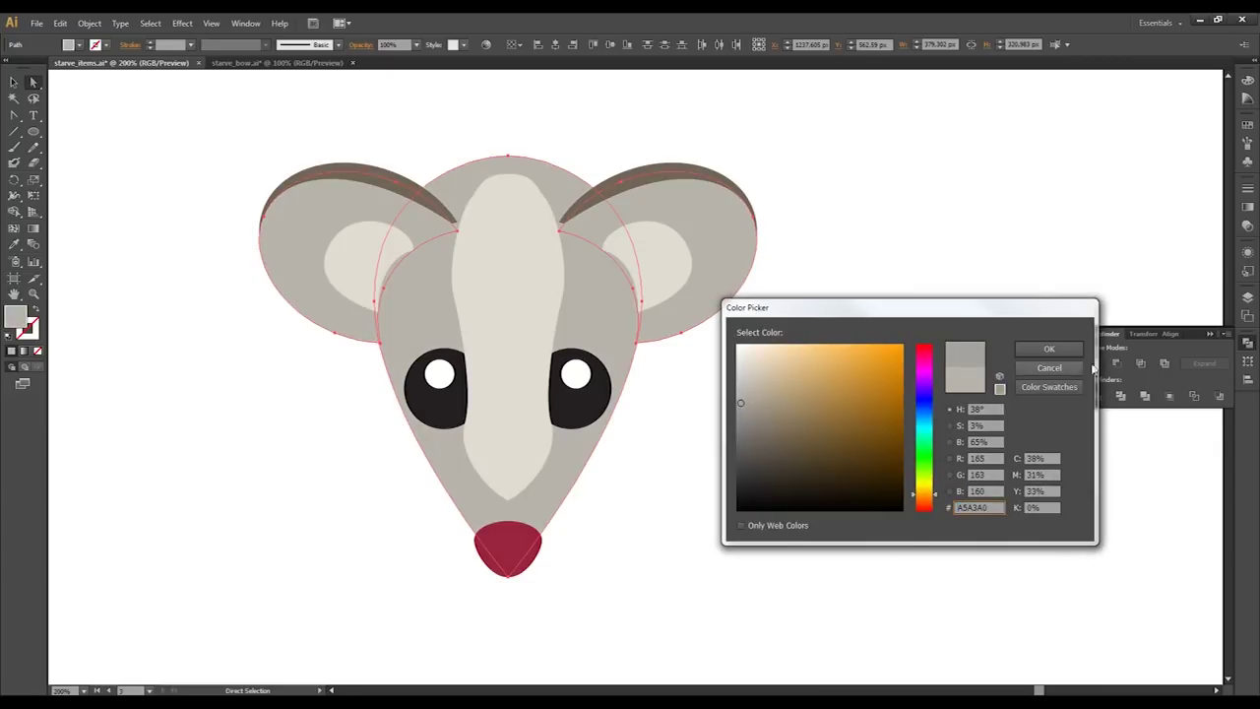
key(Return)
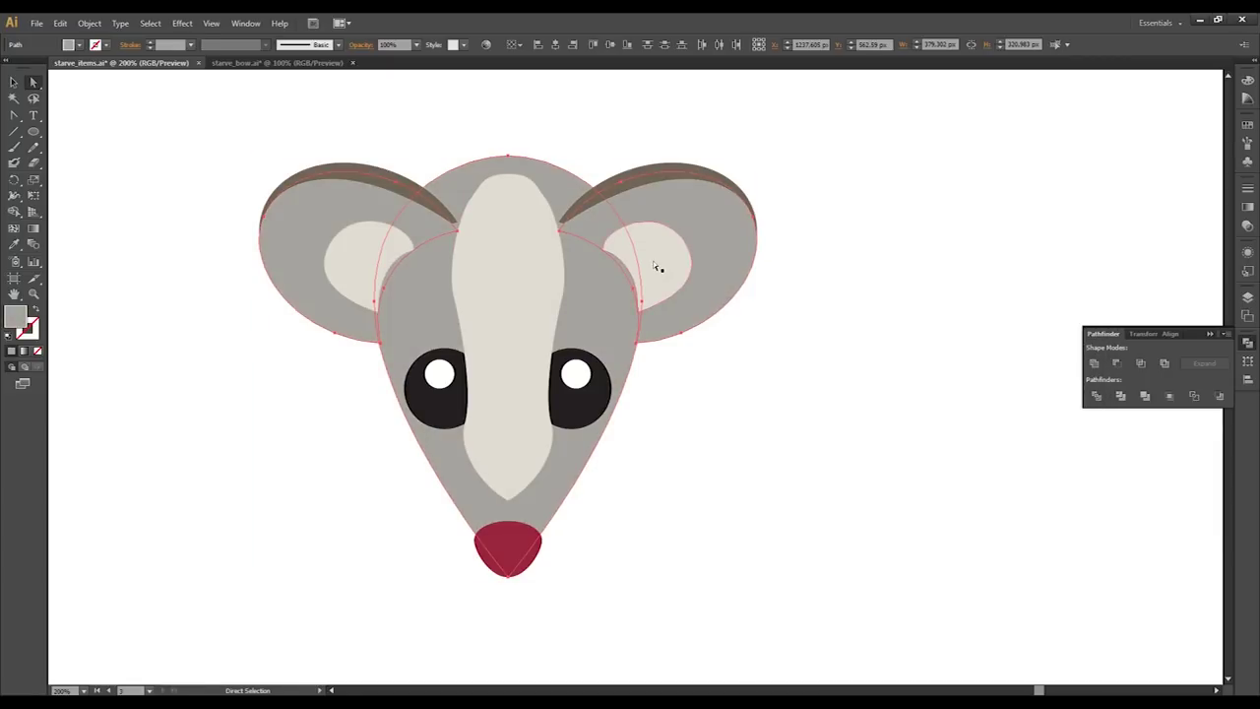
double_click(14, 317)
click(739, 388)
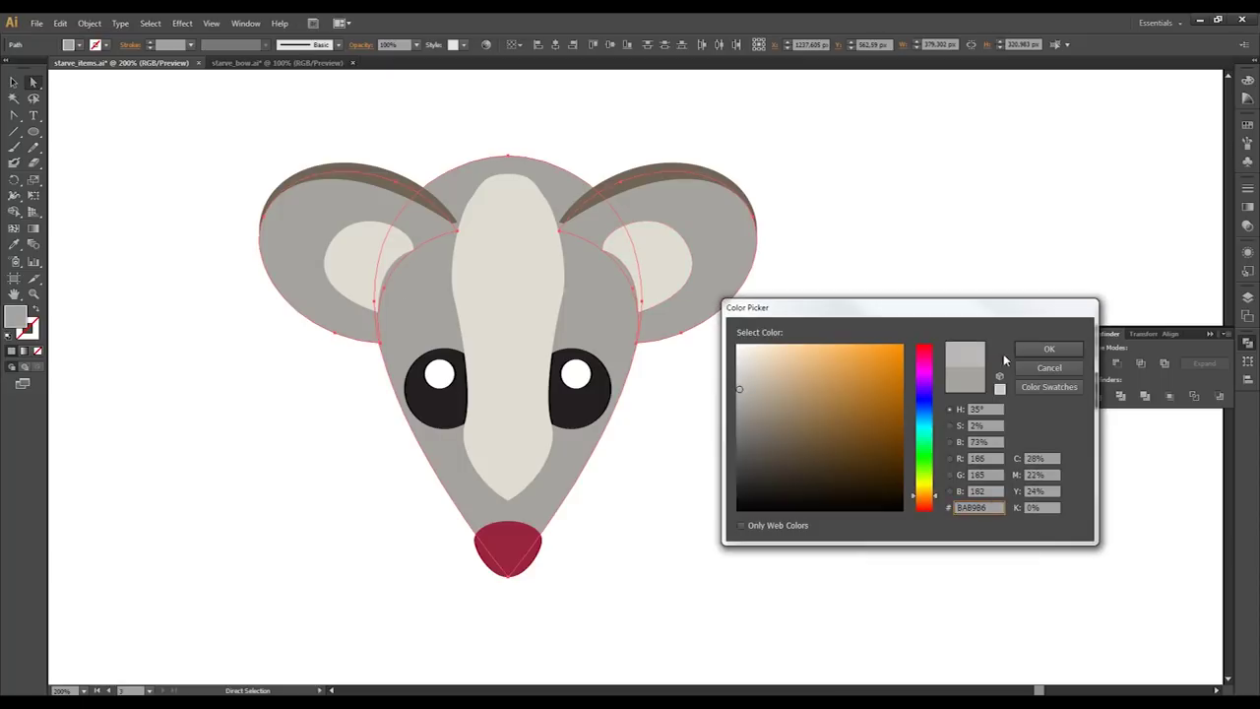
click(1026, 352)
Recolour the forehead stripe and both inner ears to a neutral pale grey
click(540, 321)
shift+click(681, 268)
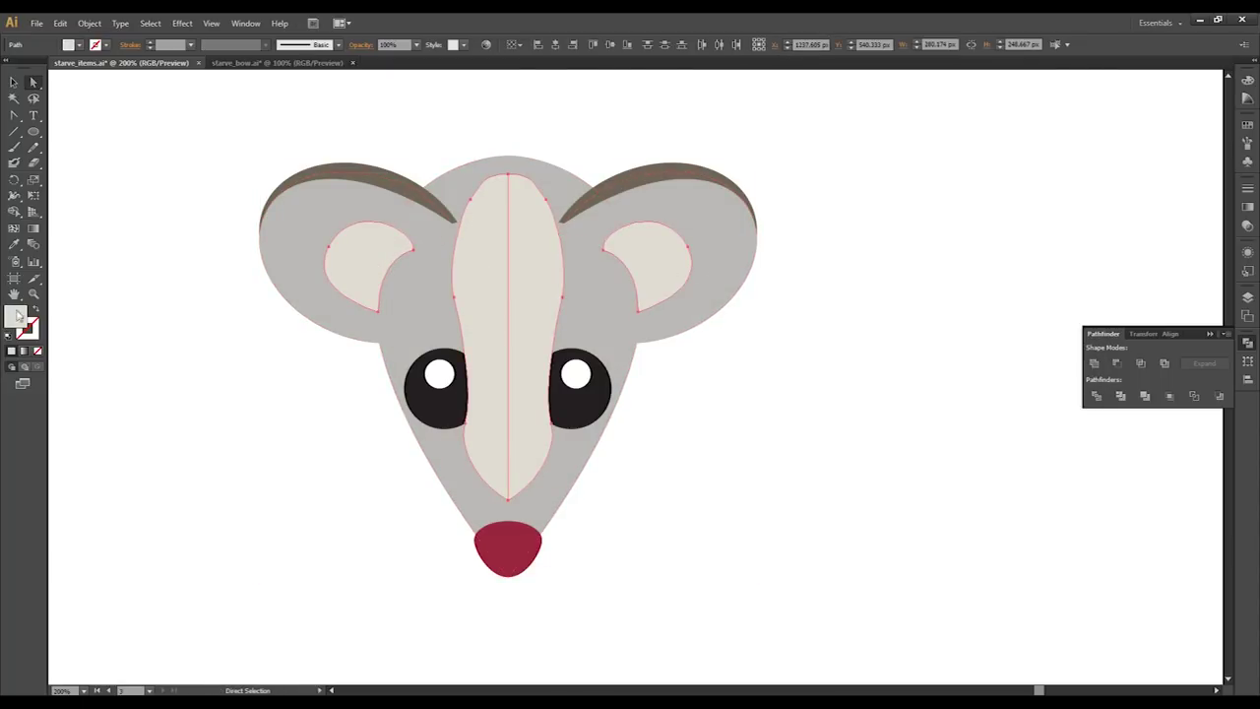
double_click(15, 317)
click(1048, 349)
Recolour the brown shading along both ears' upper edges to dark grey, RGB 122, 120, 117
click(379, 187)
shift+click(630, 177)
double_click(16, 317)
click(745, 430)
click(1042, 354)
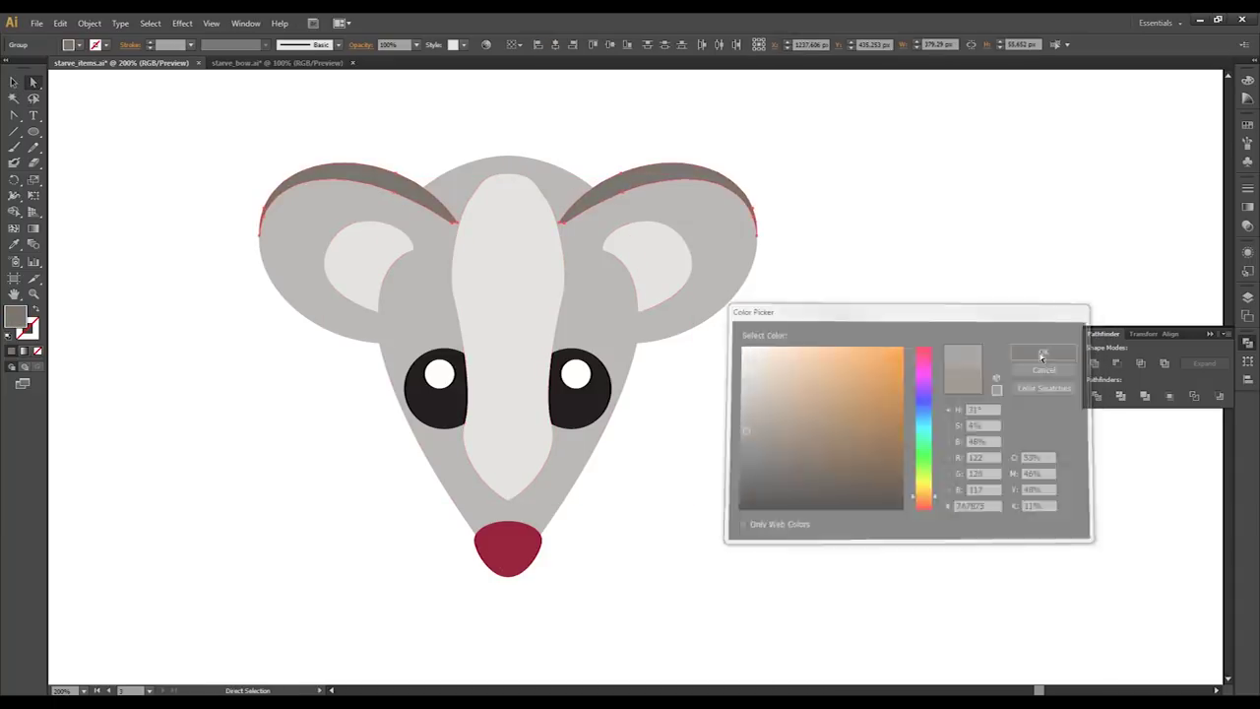
click(15, 84)
click(84, 110)
scroll(356, 447, down, 1)
drag(356, 448, 379, 532)
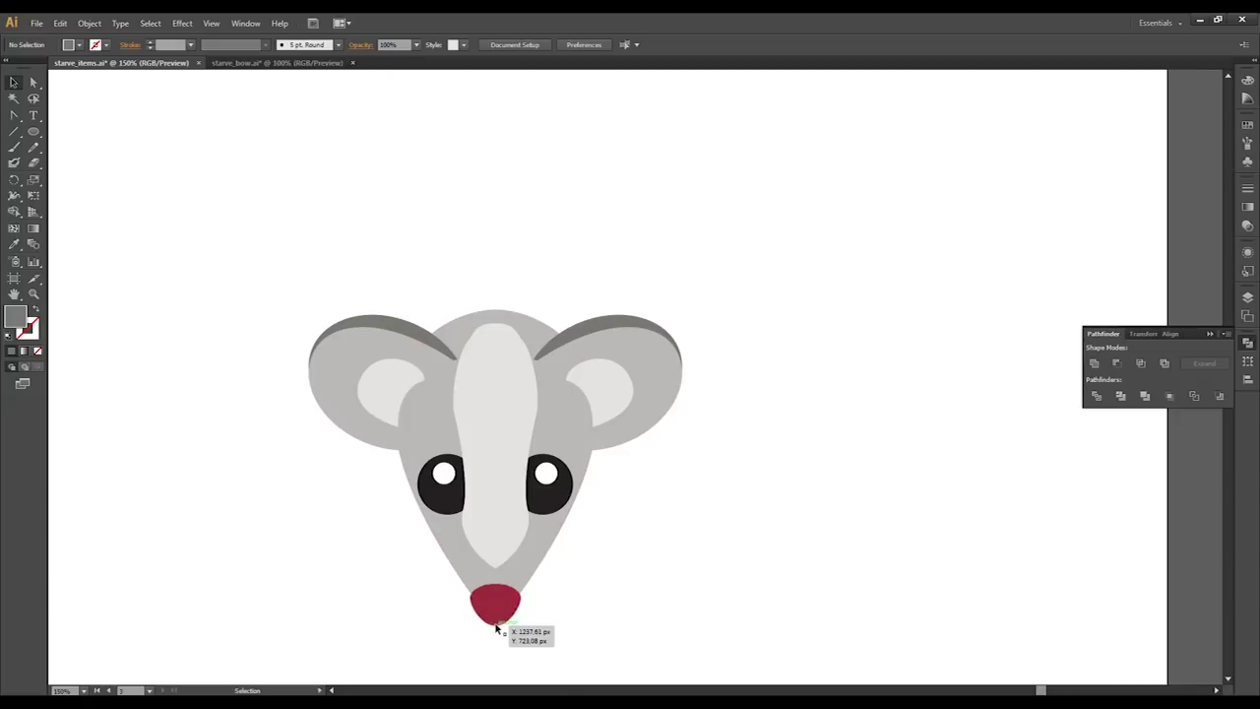
drag(279, 520, 250, 404)
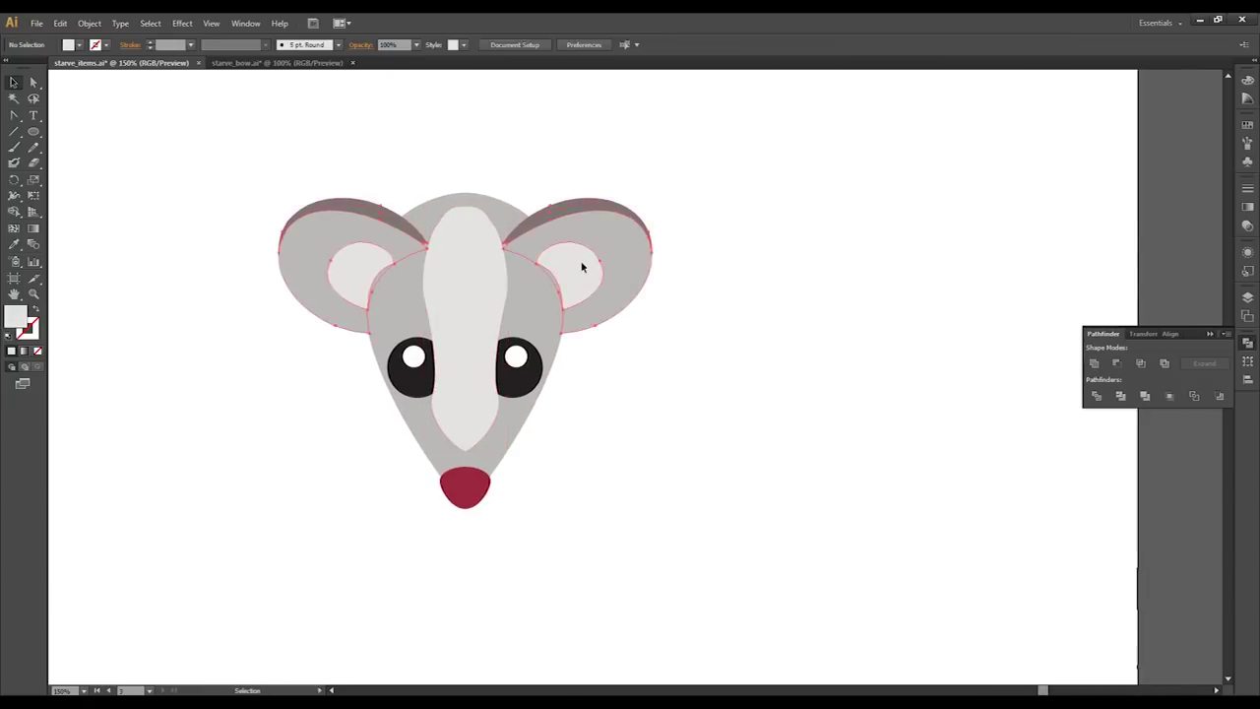
click(527, 385)
shift+click(420, 378)
key(v)
drag(703, 545, 330, 243)
click(735, 378)
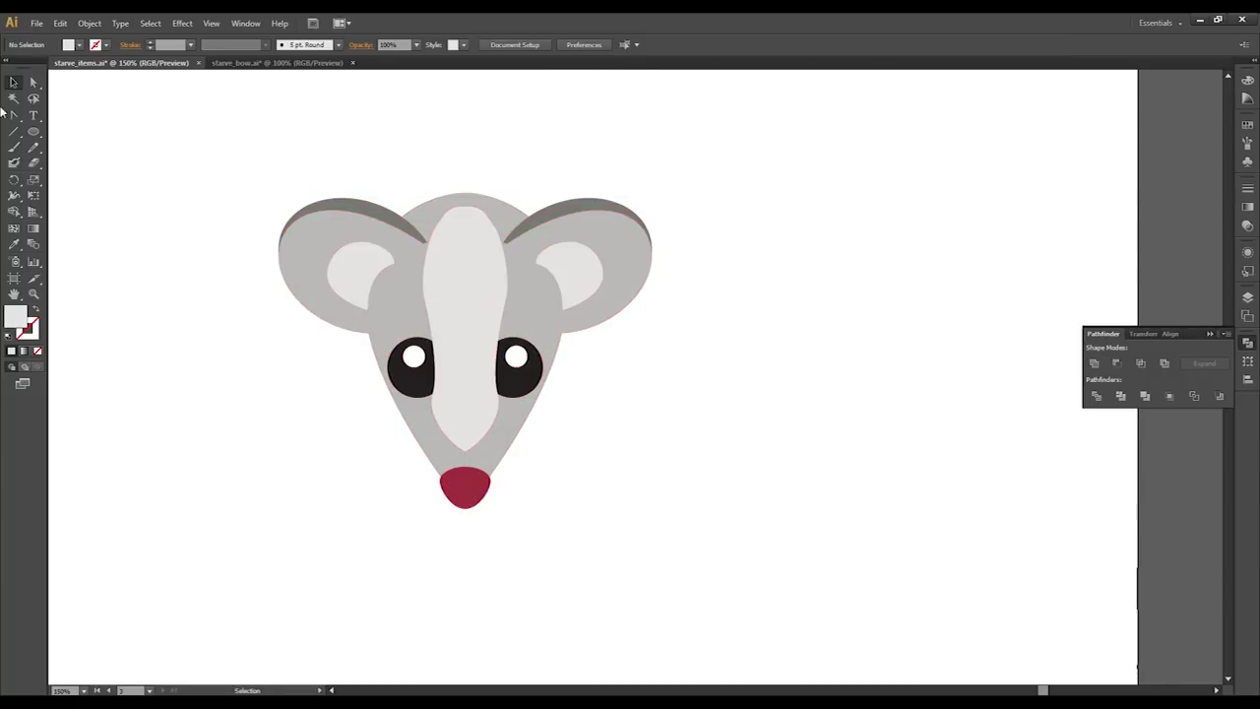
alt+scroll(441, 326, down, 3)
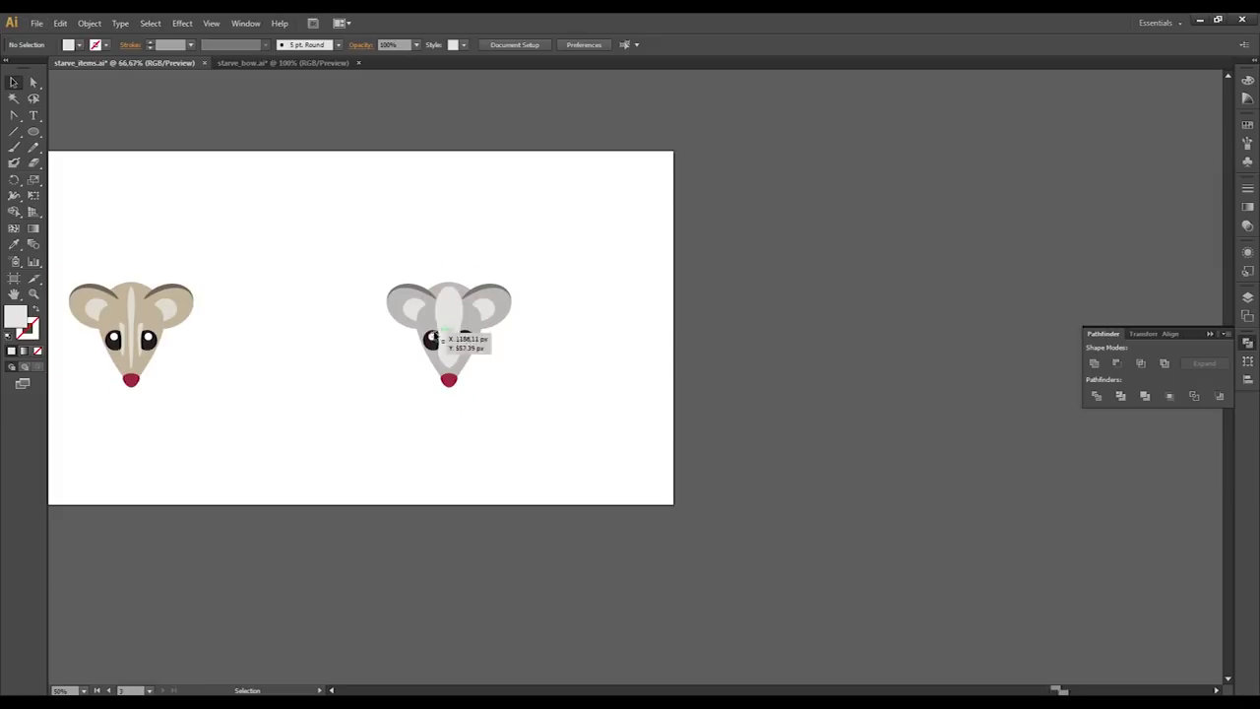
alt+scroll(438, 333, up, 4)
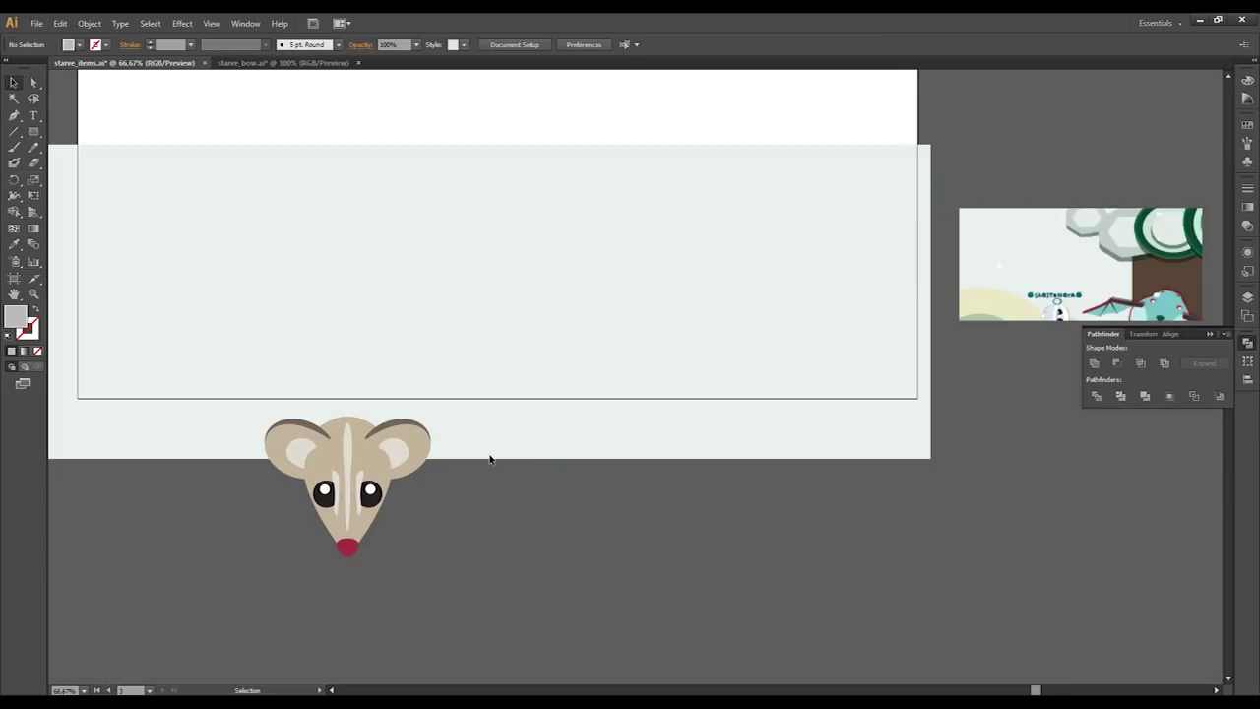
Paste the white-outlined grey head onto the pale backdrop and place a duplicate beside it to the right
key(ctrl+v)
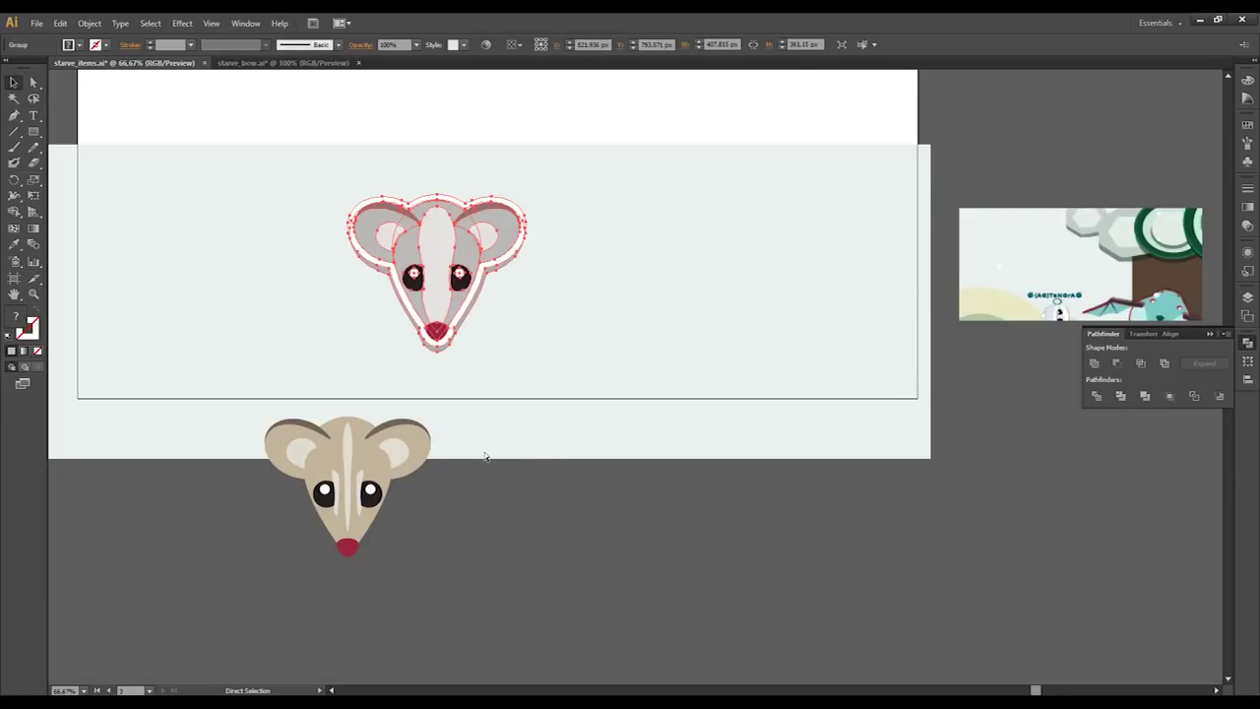
click(11, 83)
drag(436, 281, 620, 291)
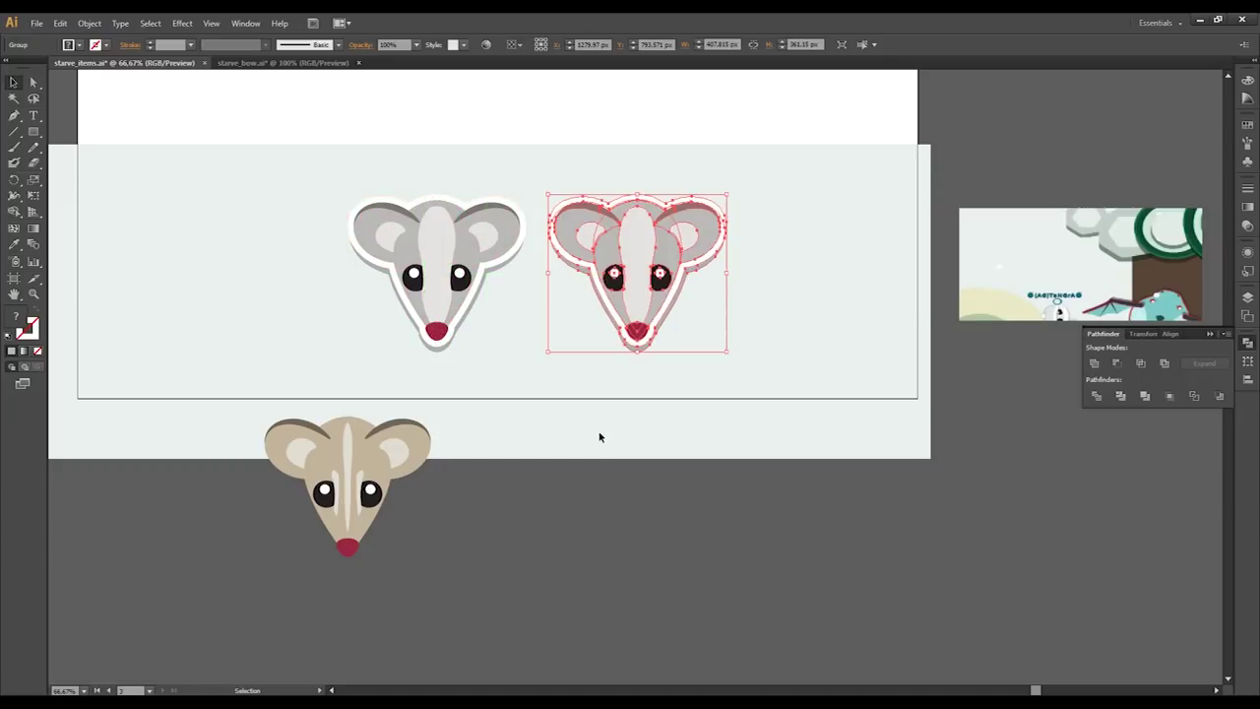
Move the beige head below the gap between the two grey heads and group its parts
click(621, 489)
drag(385, 478, 540, 471)
click(686, 559)
scroll(645, 428, up, 1)
drag(573, 315, 597, 389)
click(542, 547)
drag(380, 482, 367, 457)
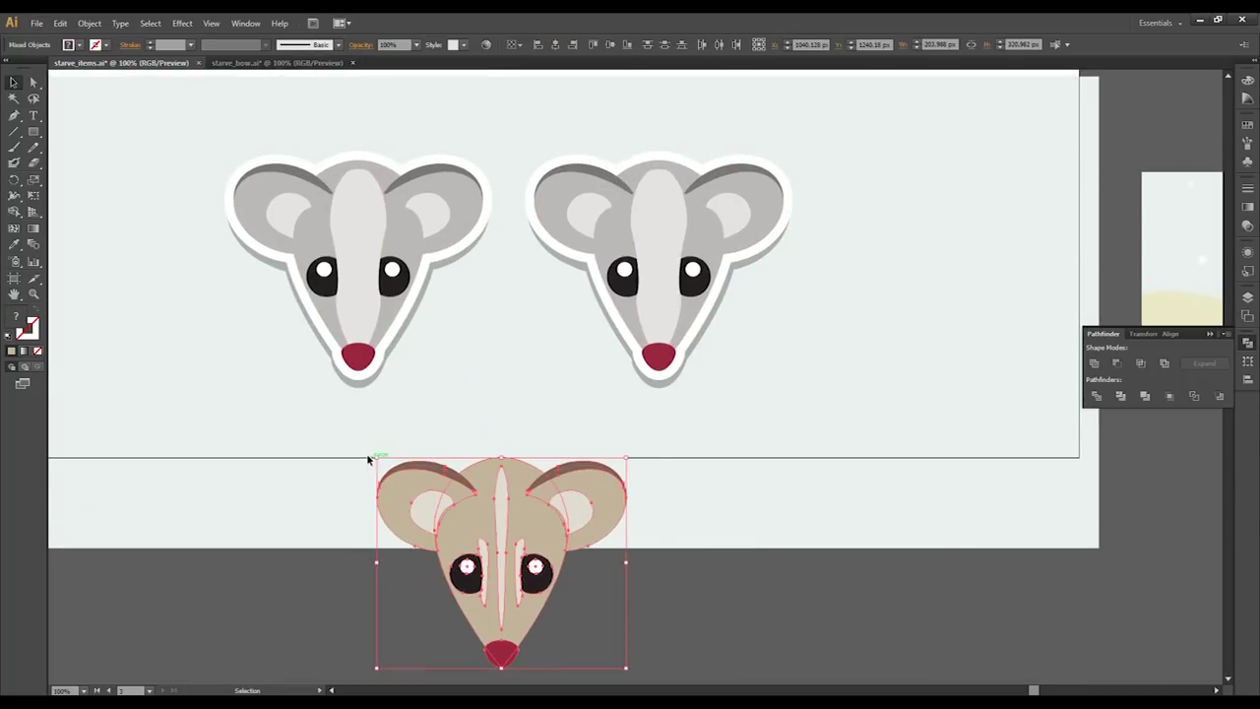
key(ctrl+g)
click(816, 495)
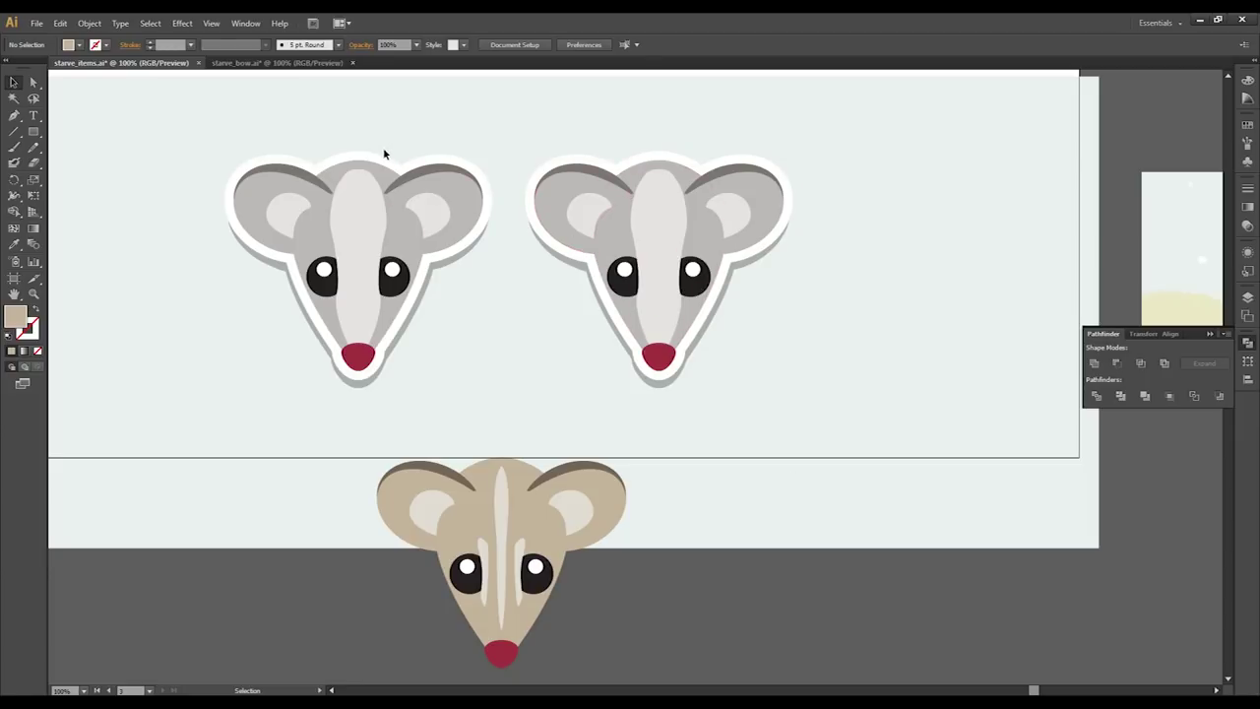
click(1241, 47)
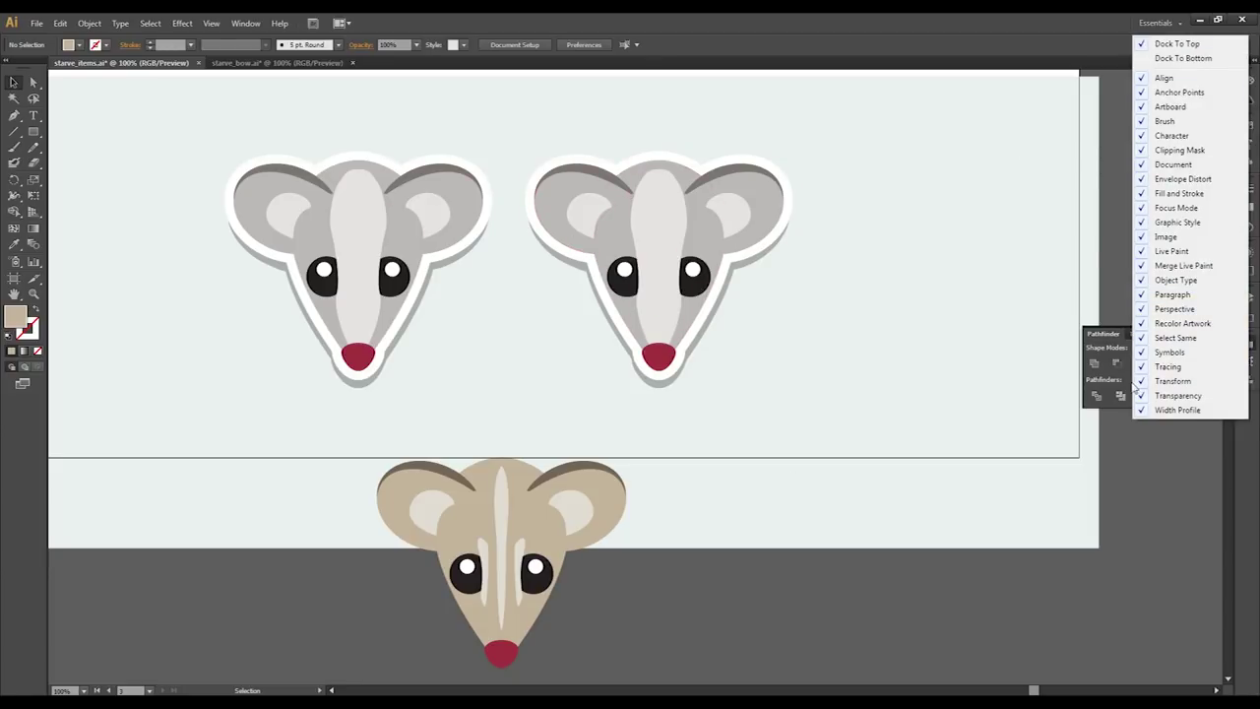
click(1188, 513)
Apply the beige head's fur colour to the head and ears of the right outlined copy using the Eyedropper
click(32, 84)
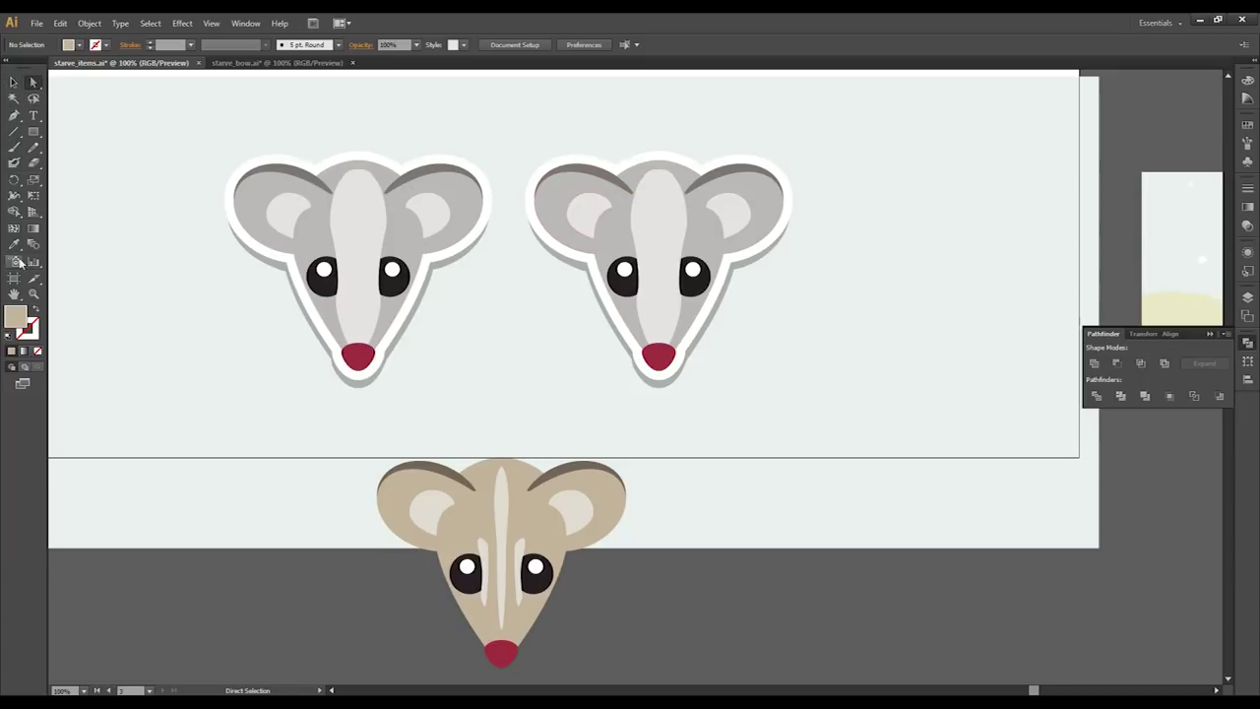
click(608, 239)
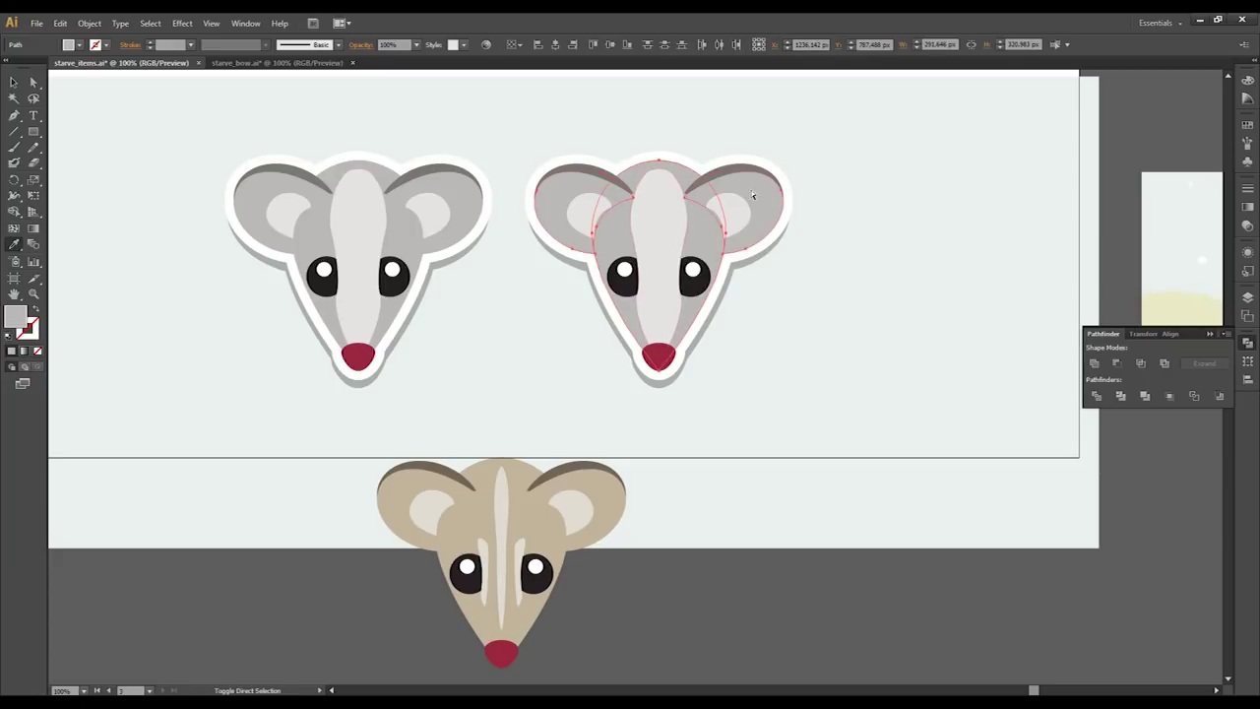
click(571, 492)
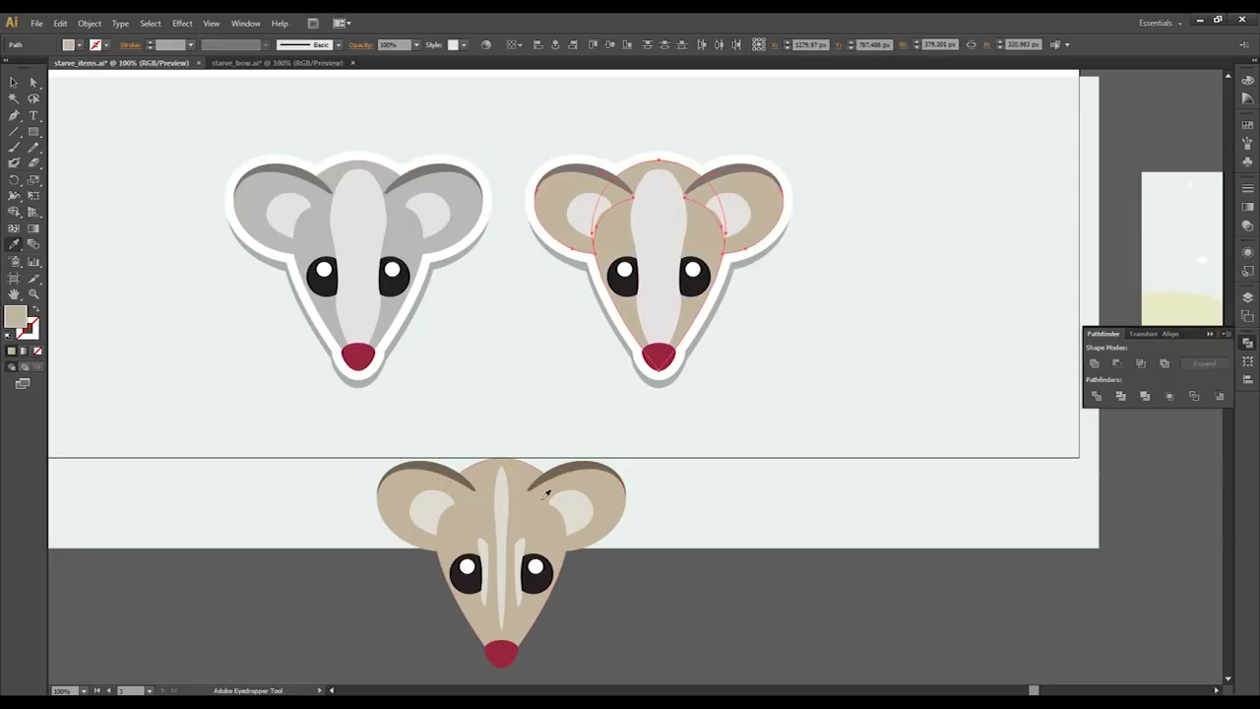
Match the right copy's forehead stripe and inner ears to the cream colour of the beige head's centre stripe
click(733, 212)
shift+click(667, 225)
shift+click(590, 210)
key(i)
click(505, 499)
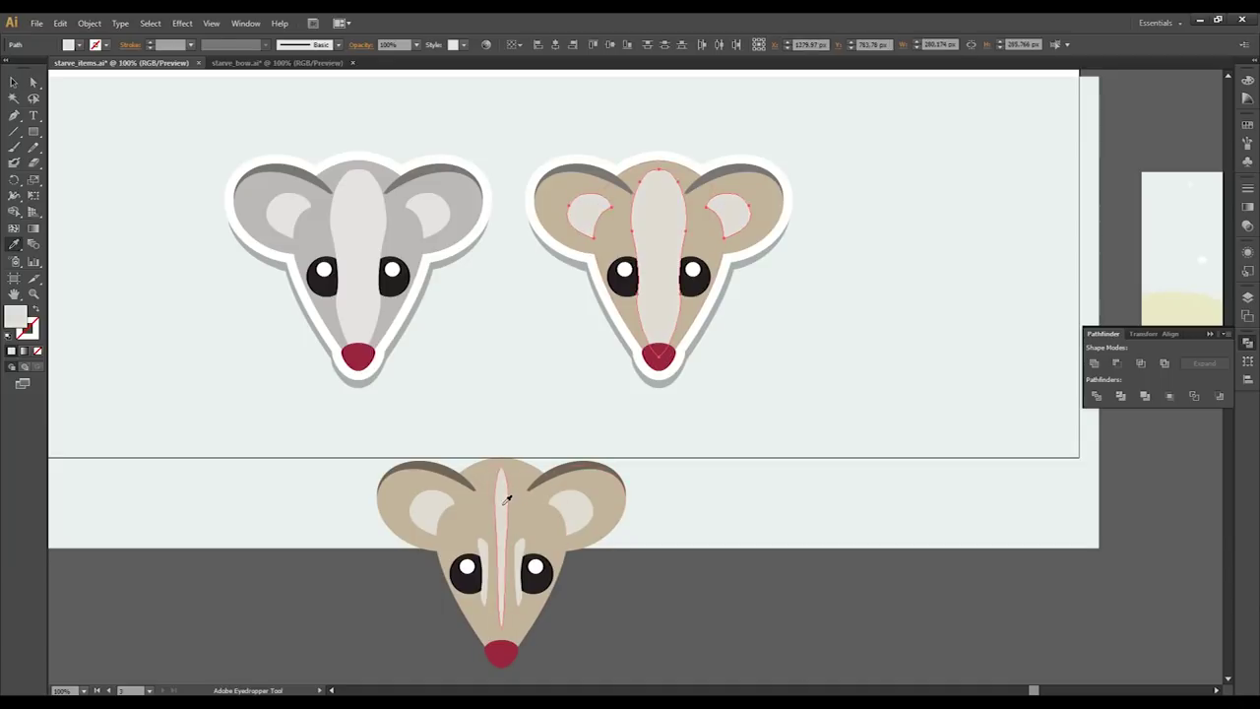
Apply the beige head's brown ear shading colour to both ear shadows of the right copy
ctrl+click(586, 171)
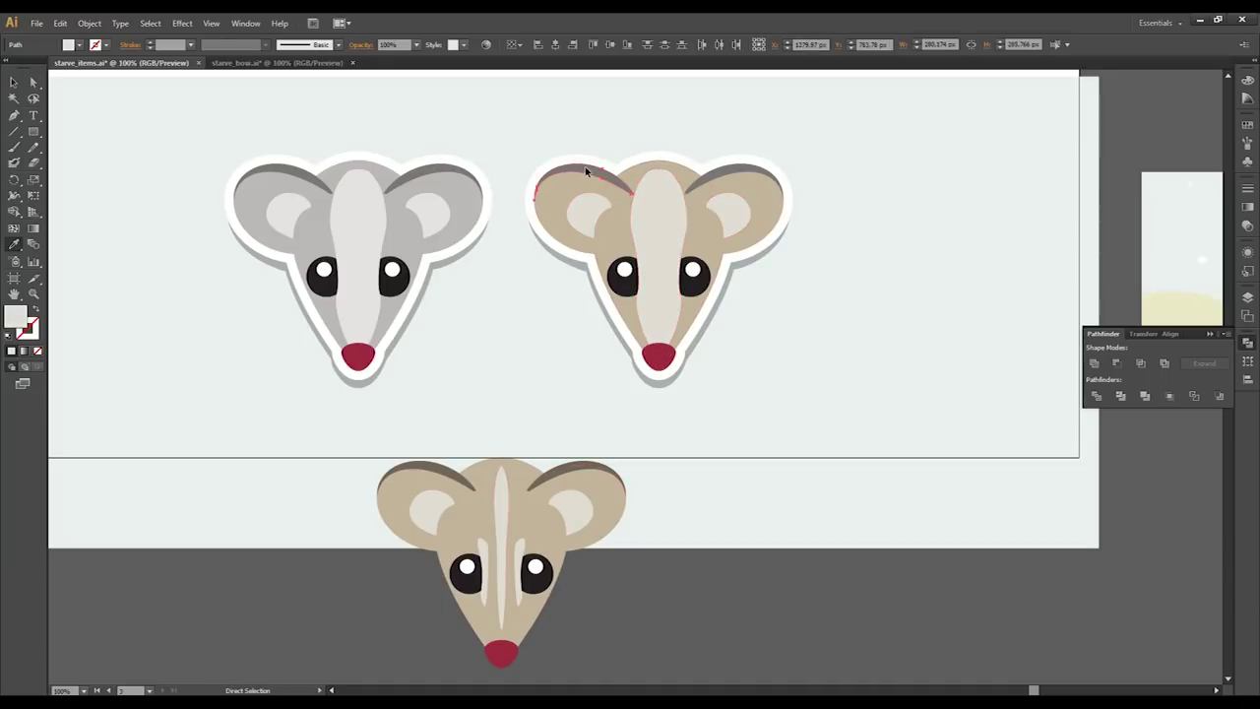
ctrl+click(722, 174)
click(445, 462)
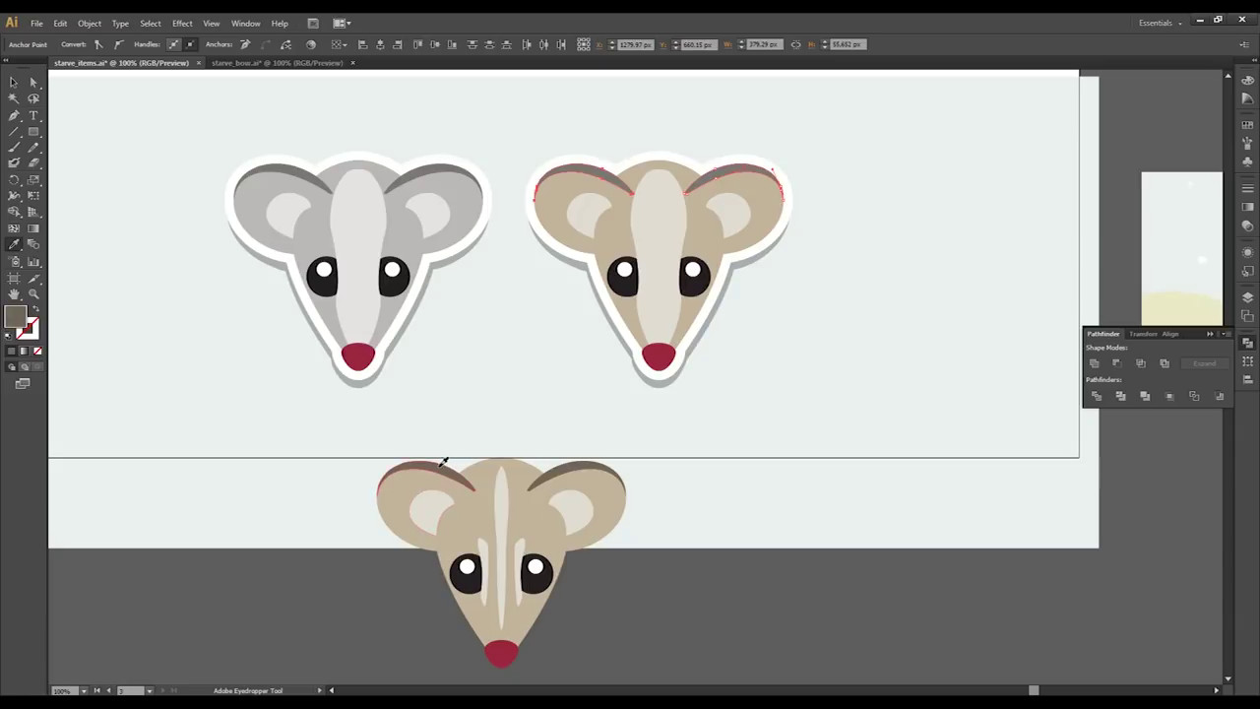
Shift the right copy's ear shadows to a warmer, more saturated brown, 775E4D
double_click(15, 316)
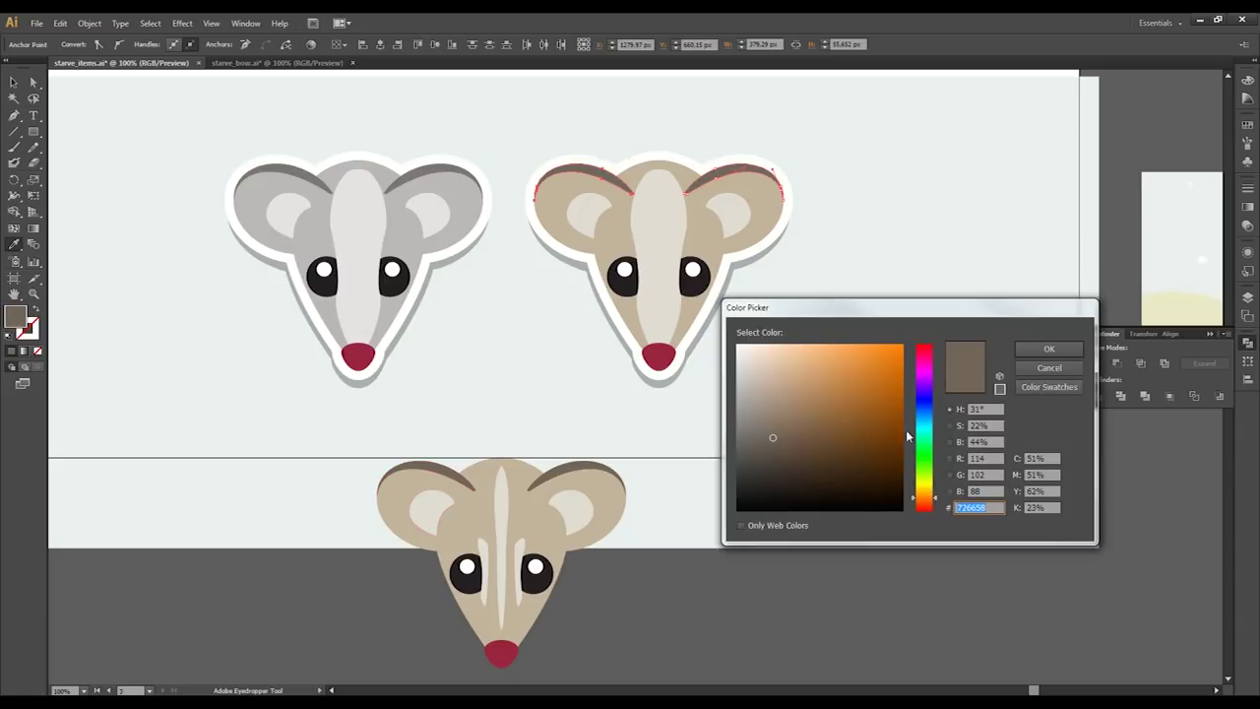
drag(773, 440, 794, 444)
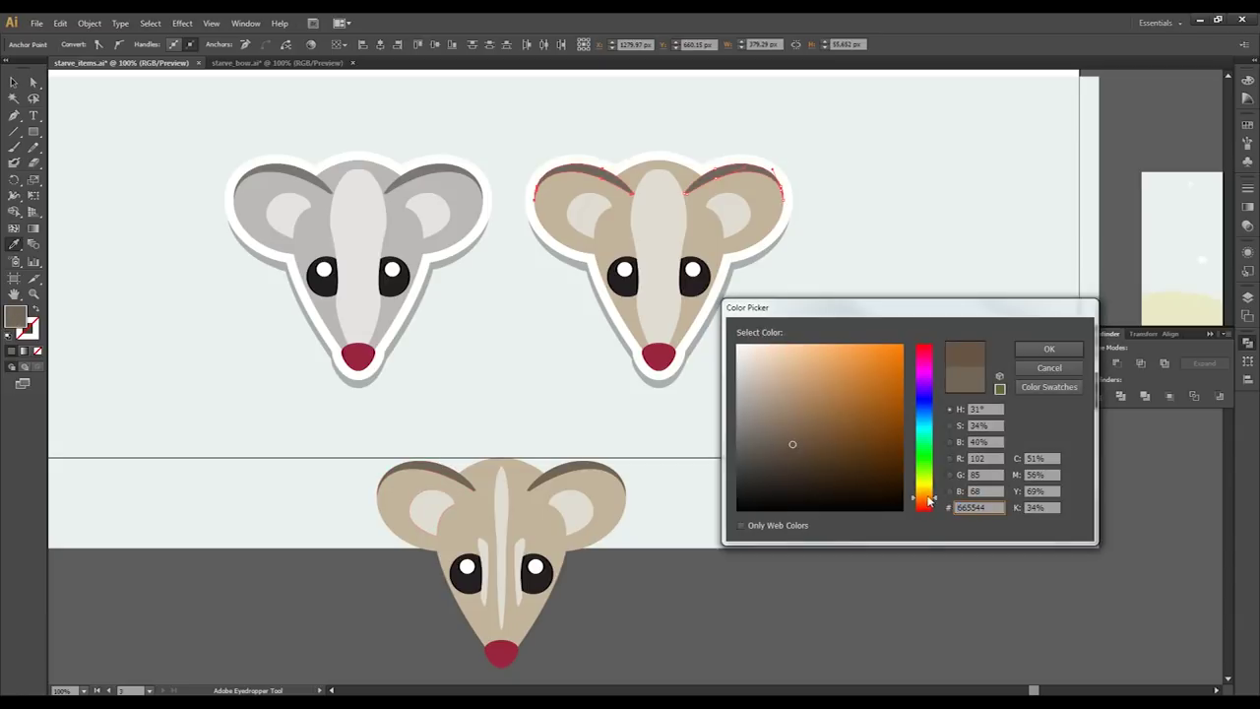
drag(929, 505, 929, 508)
click(797, 431)
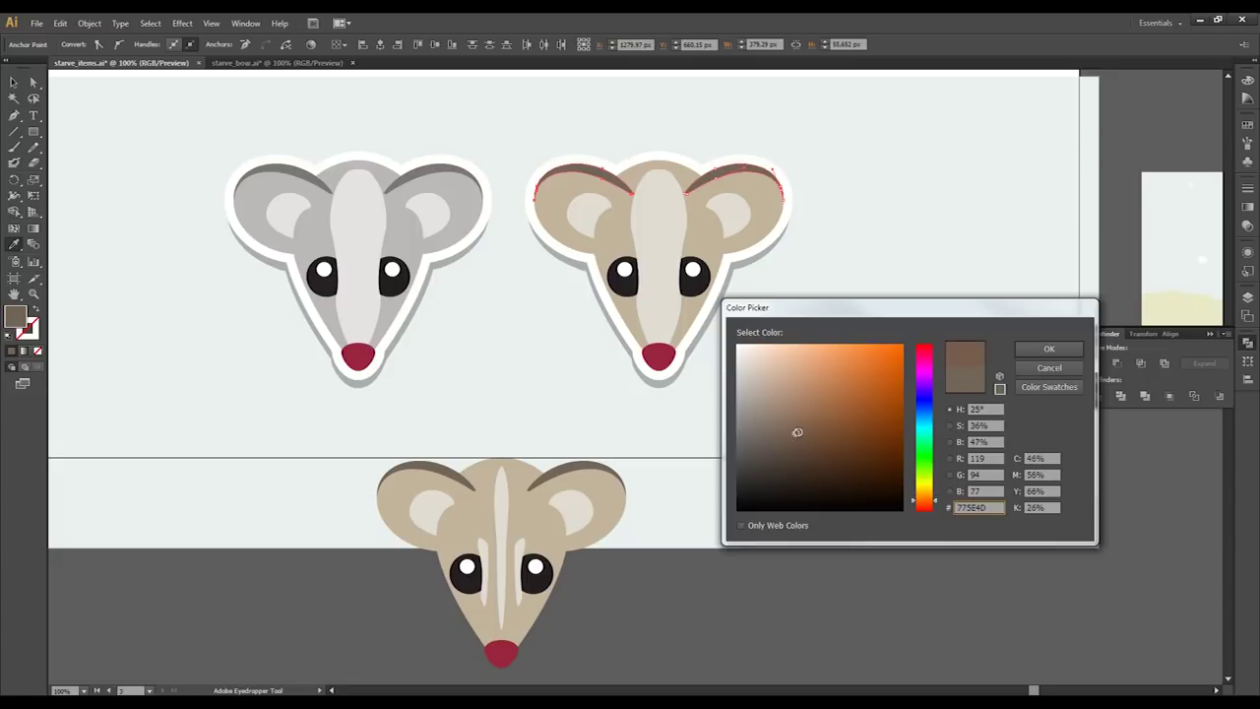